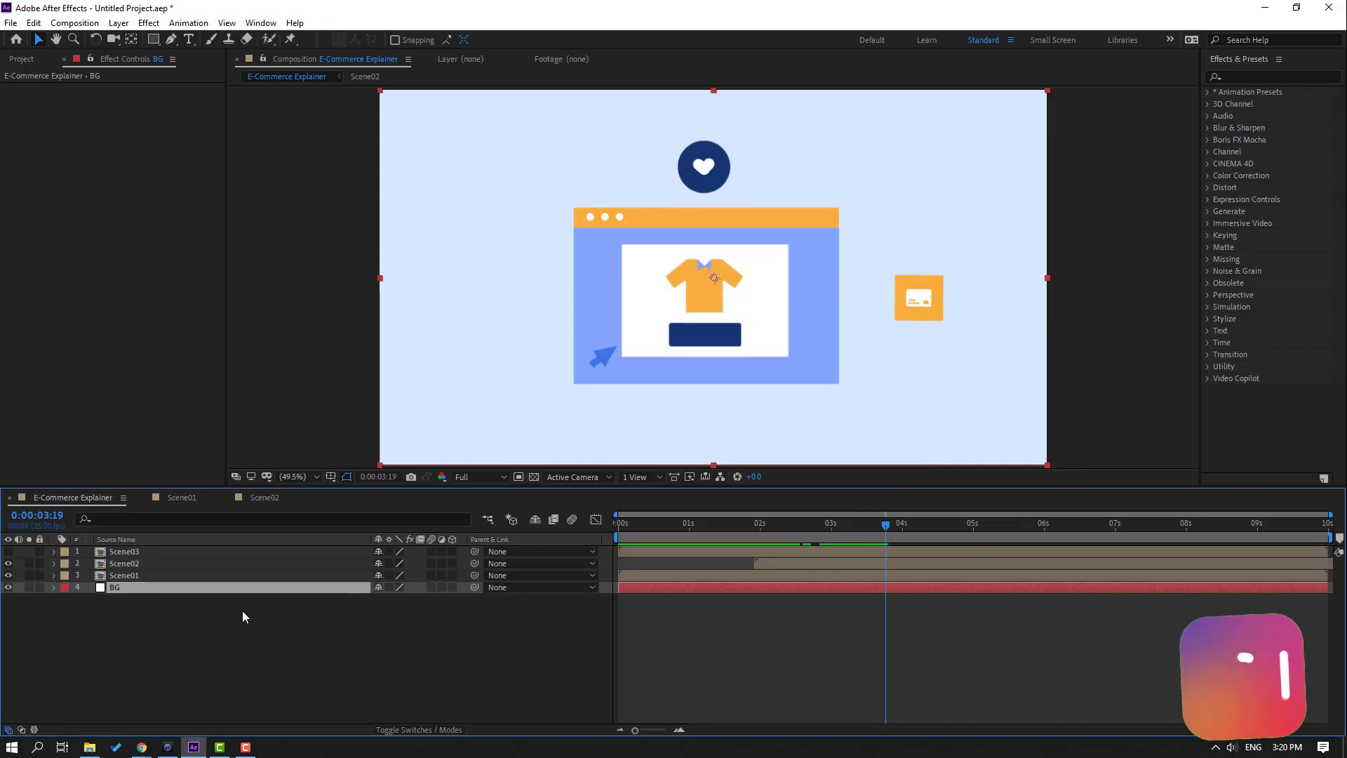
- Make the Scene03 layer visible and shift it to start just before 0:00:05:10 in the E-Commerce Explainer composition
{"action": "left_click", "coordinate": [123, 552]}
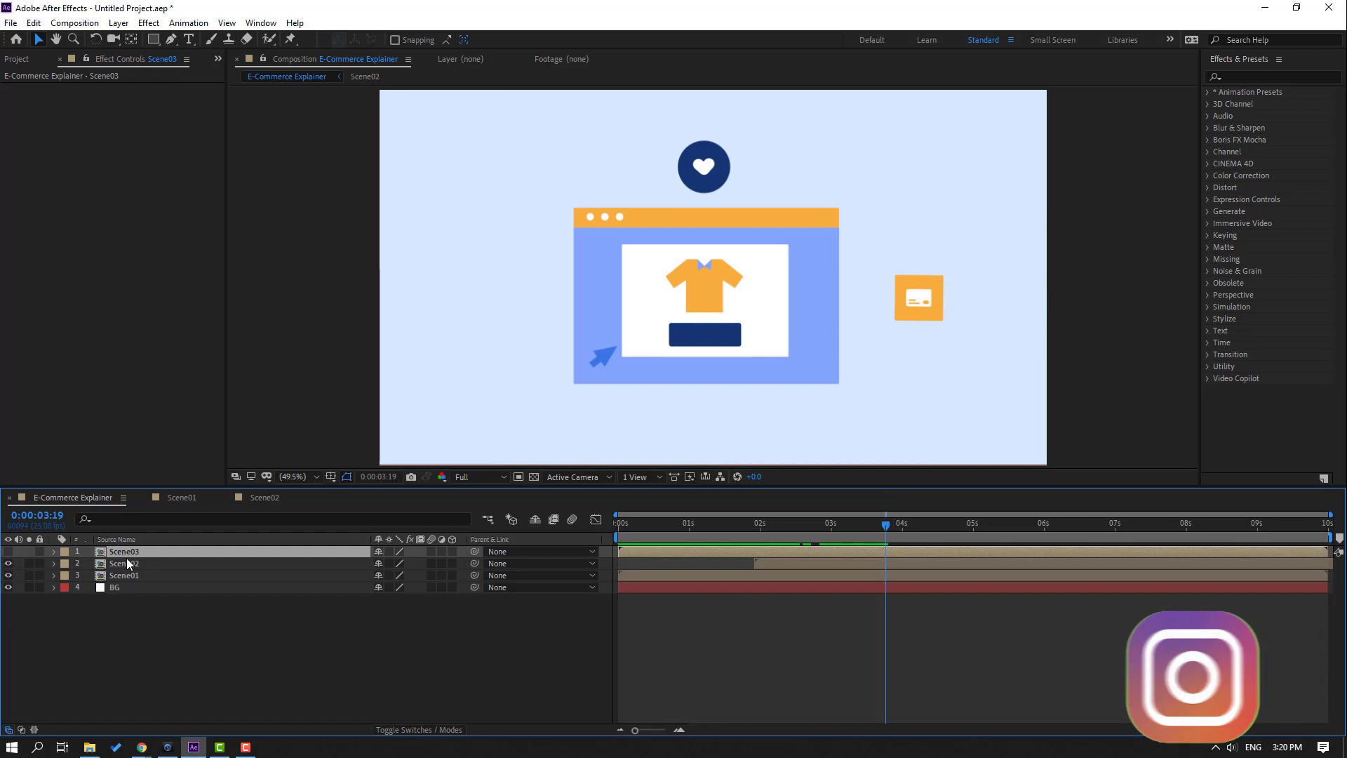
{"action": "left_click", "coordinate": [10, 551]}
{"action": "left_click_drag", "start_coordinate": [672, 551], "coordinate": [993, 551]}
{"action": "left_click", "coordinate": [791, 522]}
{"action": "left_click_drag", "start_coordinate": [799, 521], "coordinate": [1081, 551]}
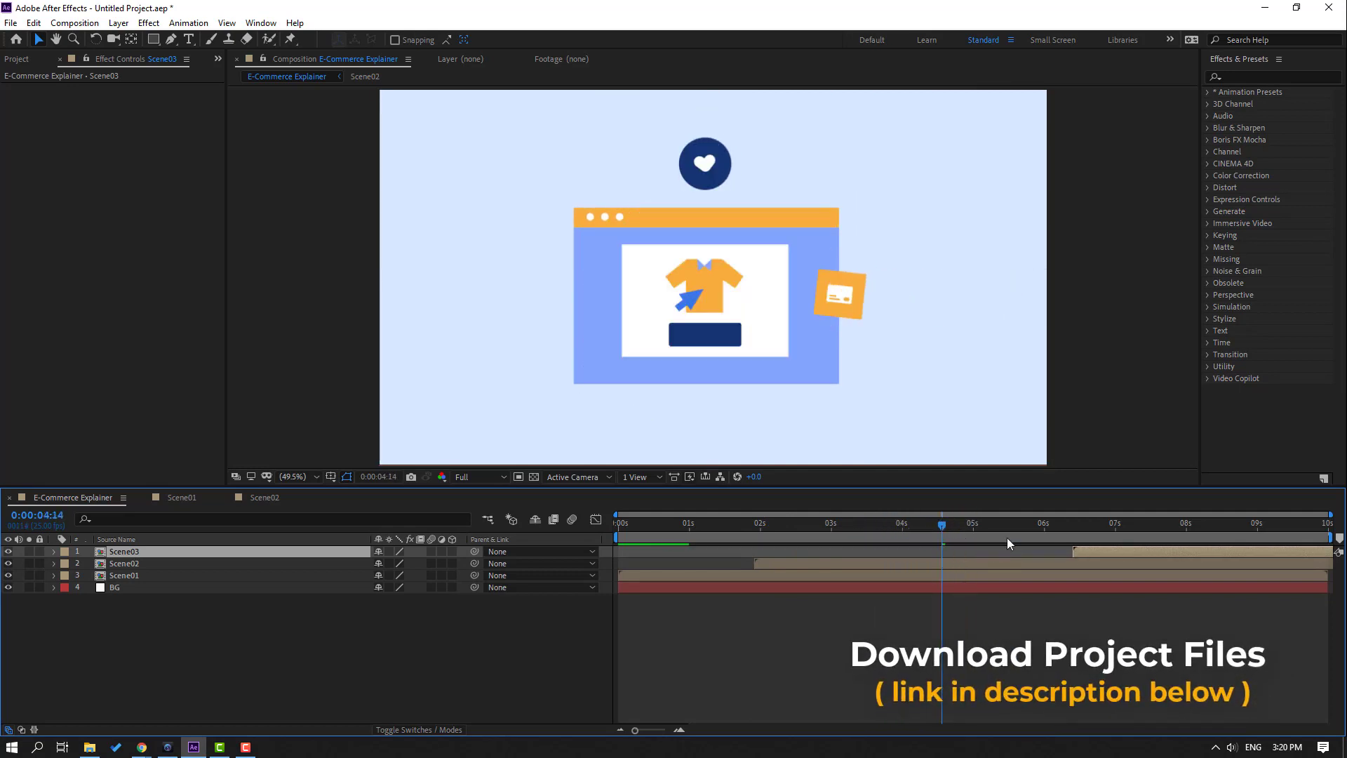
{"action": "left_click_drag", "start_coordinate": [953, 523], "coordinate": [1001, 523]}
{"action": "left_click_drag", "start_coordinate": [1089, 549], "coordinate": [1021, 548]}
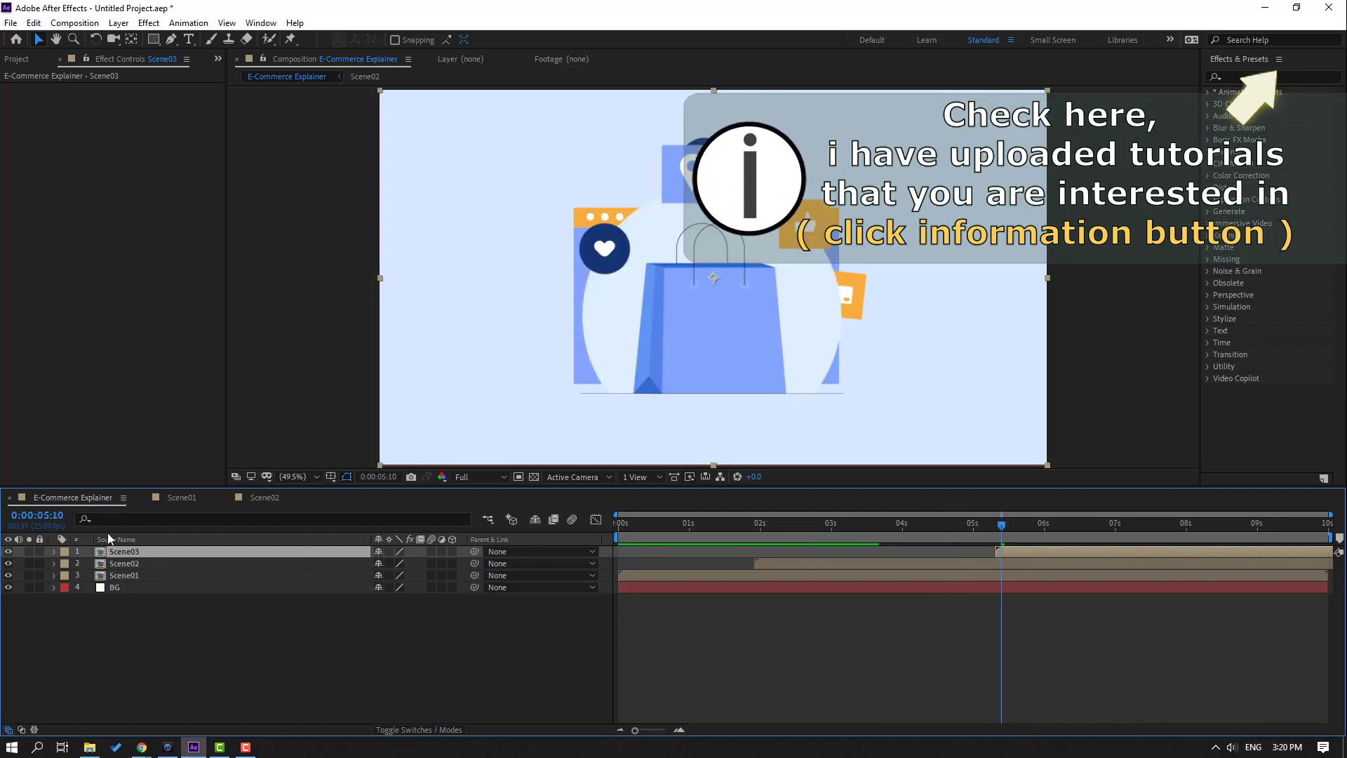
- Open the Scene03 composition and duplicate its BG_object layer
{"action": "double_click", "coordinate": [1021, 551]}
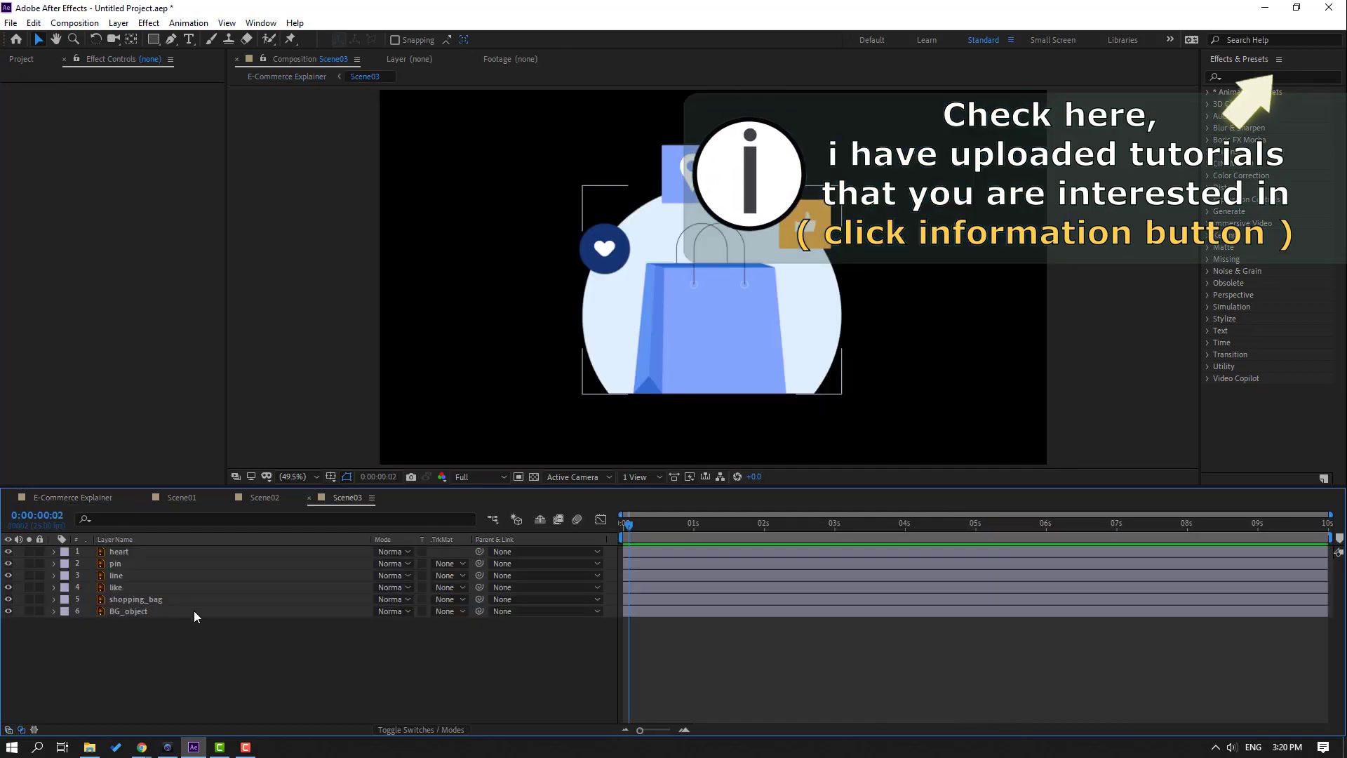
{"action": "left_click", "coordinate": [124, 612]}
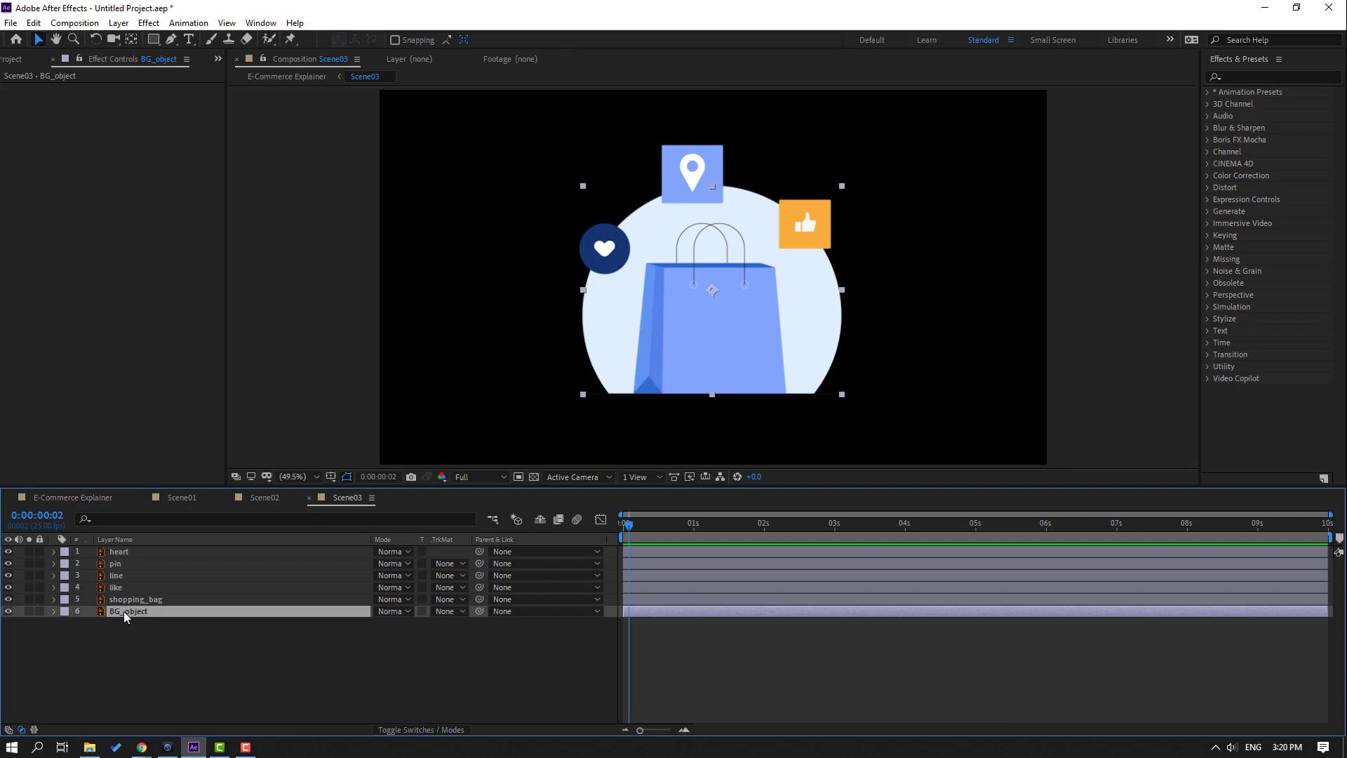
{"action": "key", "text": "ctrl+d"}
- Scale the BG_object 2 layer to 350% and lower it to a Y position of 1464.7
{"action": "key", "text": "s"}
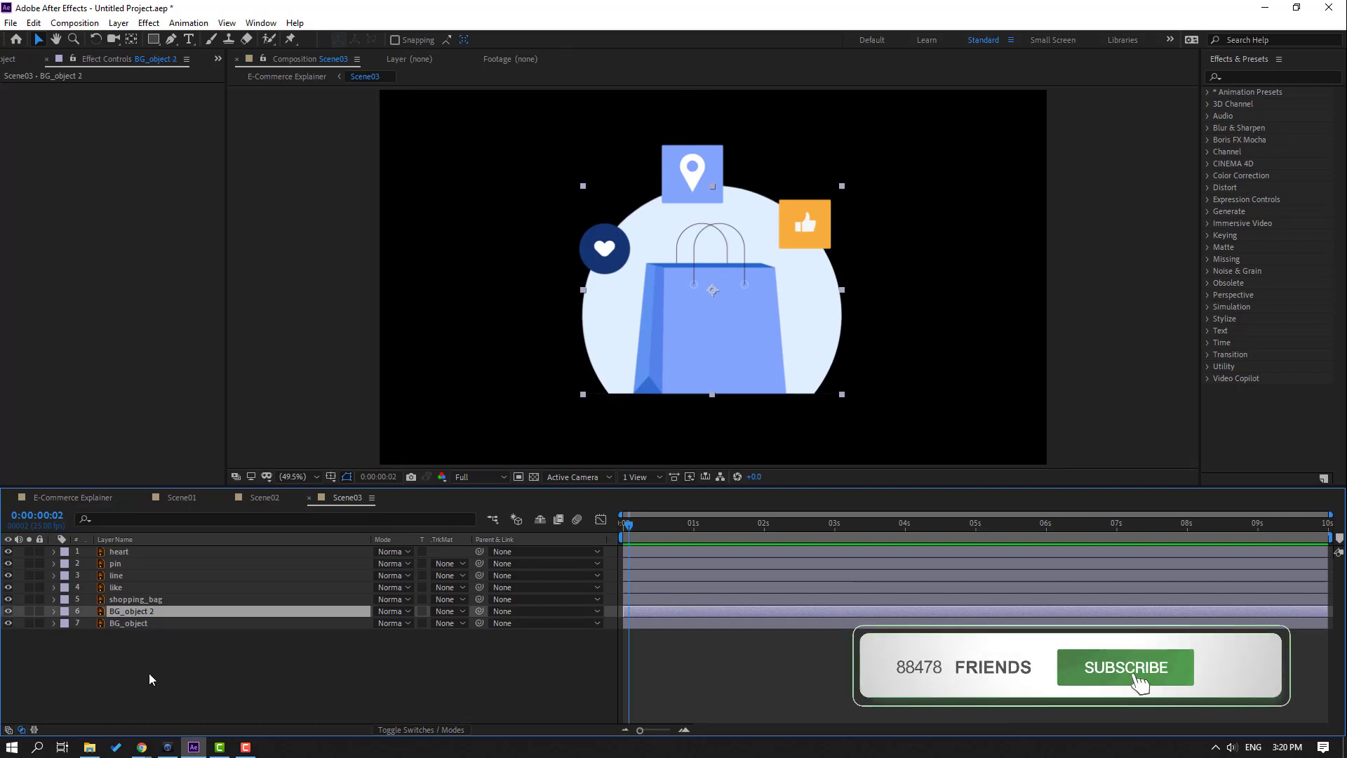
{"action": "left_click_drag", "start_coordinate": [395, 623], "coordinate": [536, 598]}
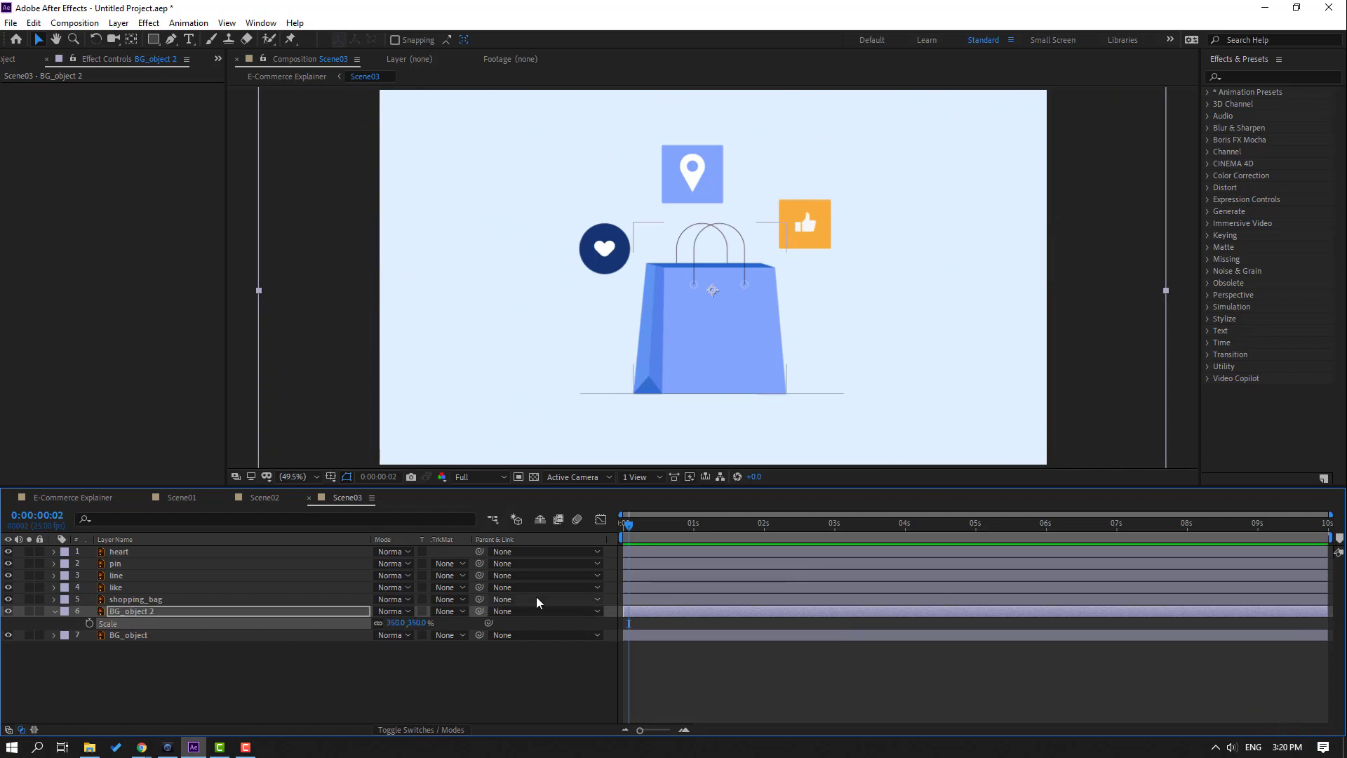
{"action": "key", "text": "p"}
{"action": "left_click_drag", "start_coordinate": [407, 623], "coordinate": [497, 623]}
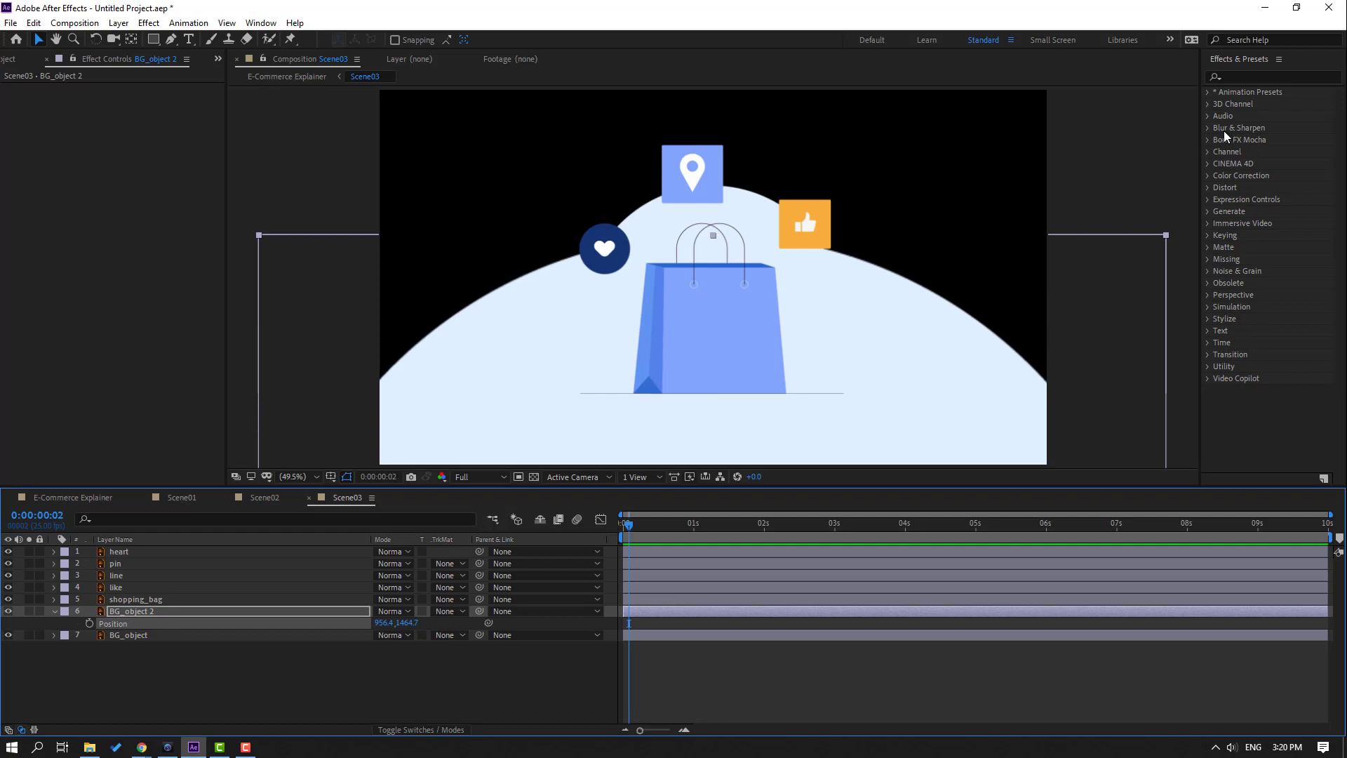
- Find the Fill effect and apply it to the BG_object 2 layer
{"action": "left_click", "coordinate": [1245, 78]}
{"action": "type", "text": "fill"}
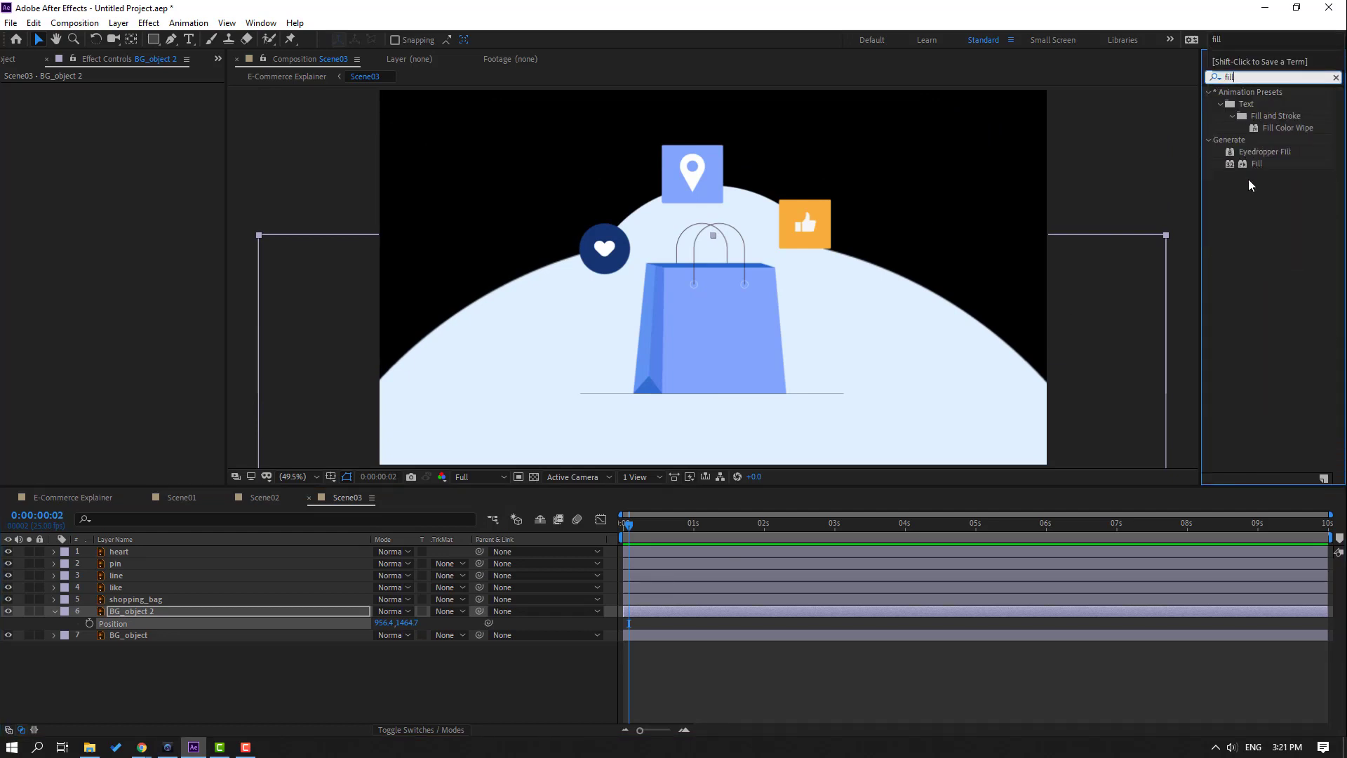
{"action": "double_click", "coordinate": [1252, 164]}
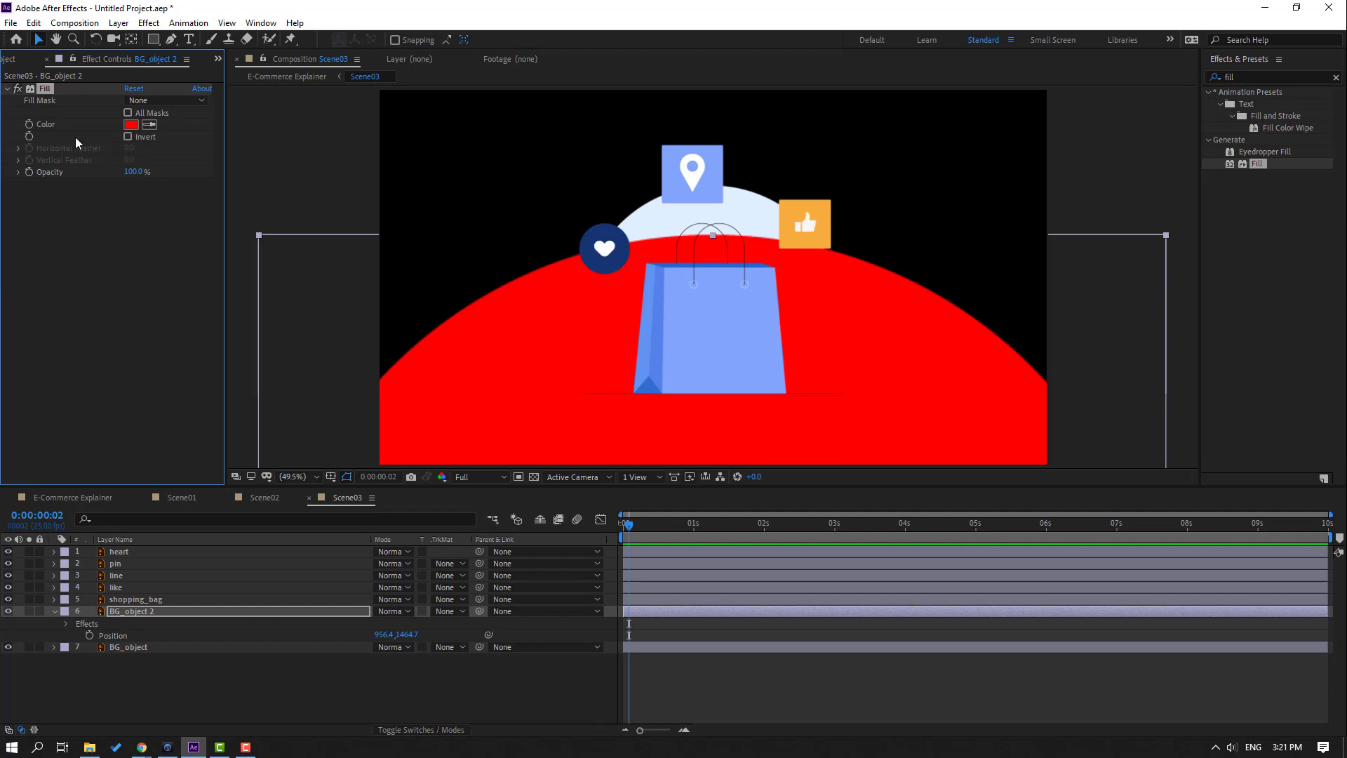
- Set the Fill color of BG_object 2 to light gray DEDEDE
{"action": "left_click", "coordinate": [129, 127]}
{"action": "mouse_move", "coordinate": [833, 544]}
{"action": "left_mouse_down"}
{"action": "mouse_move", "coordinate": [736, 523]}
{"action": "mouse_move", "coordinate": [716, 535]}
{"action": "left_mouse_up"}
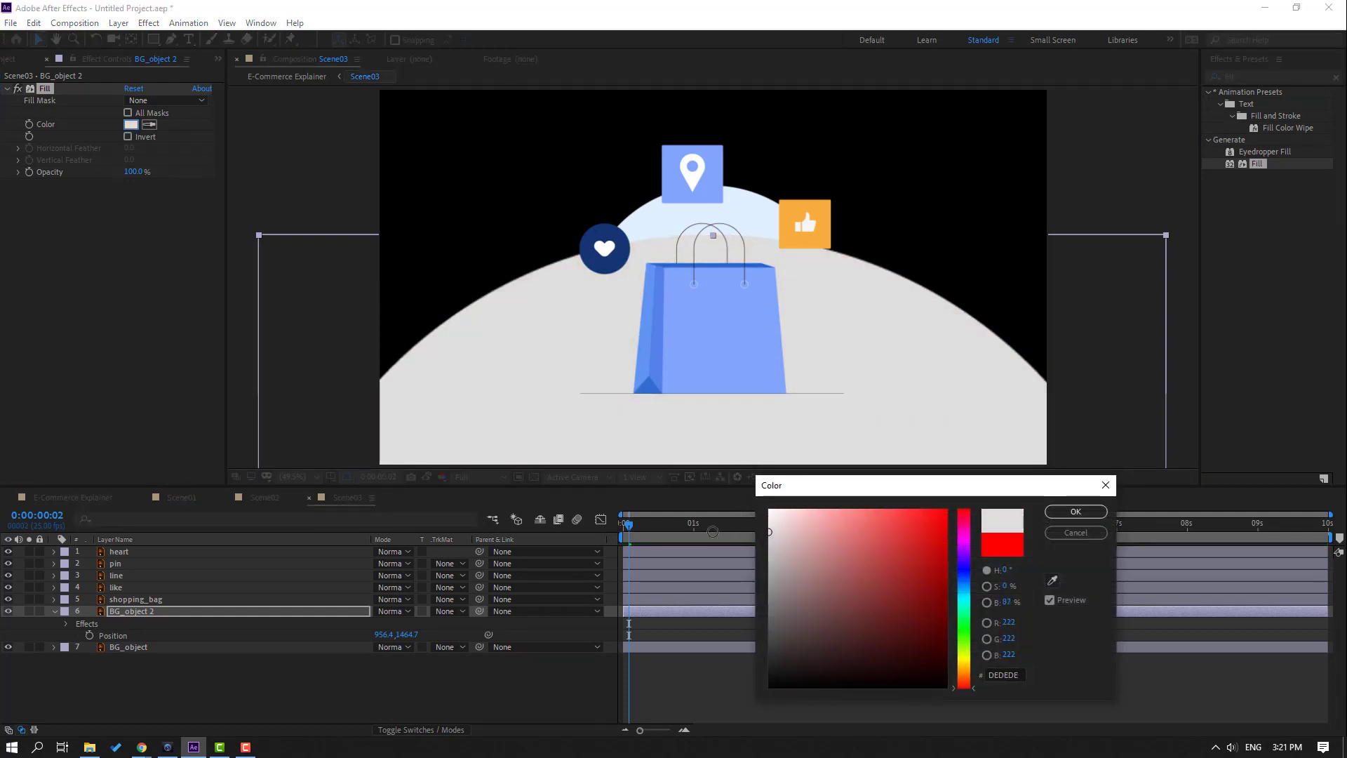
{"action": "left_click", "coordinate": [1076, 512]}
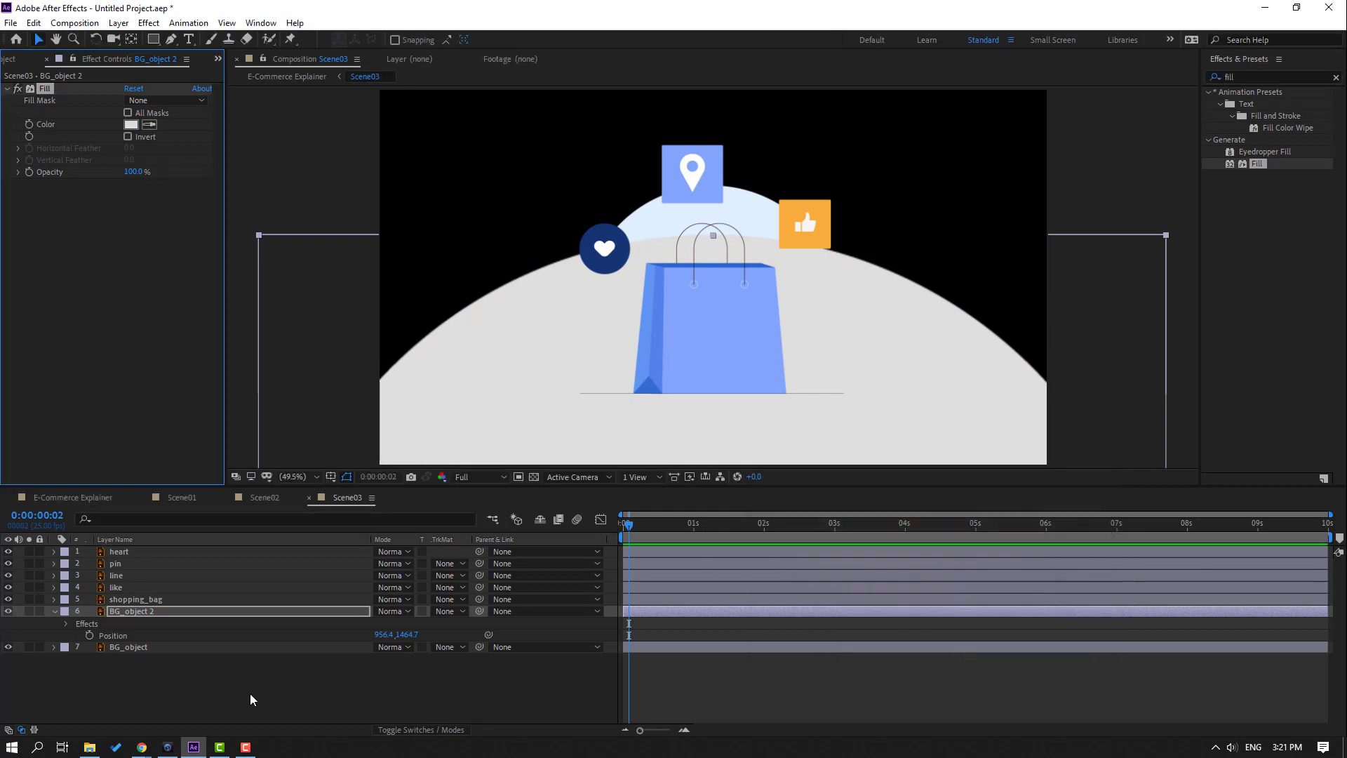
- Set the Fill color of BG_object 2 to yellow F4CB4E
{"action": "left_click", "coordinate": [132, 125]}
{"action": "left_click_drag", "start_coordinate": [963, 649], "coordinate": [963, 667]}
{"action": "left_click_drag", "start_coordinate": [920, 527], "coordinate": [898, 520]}
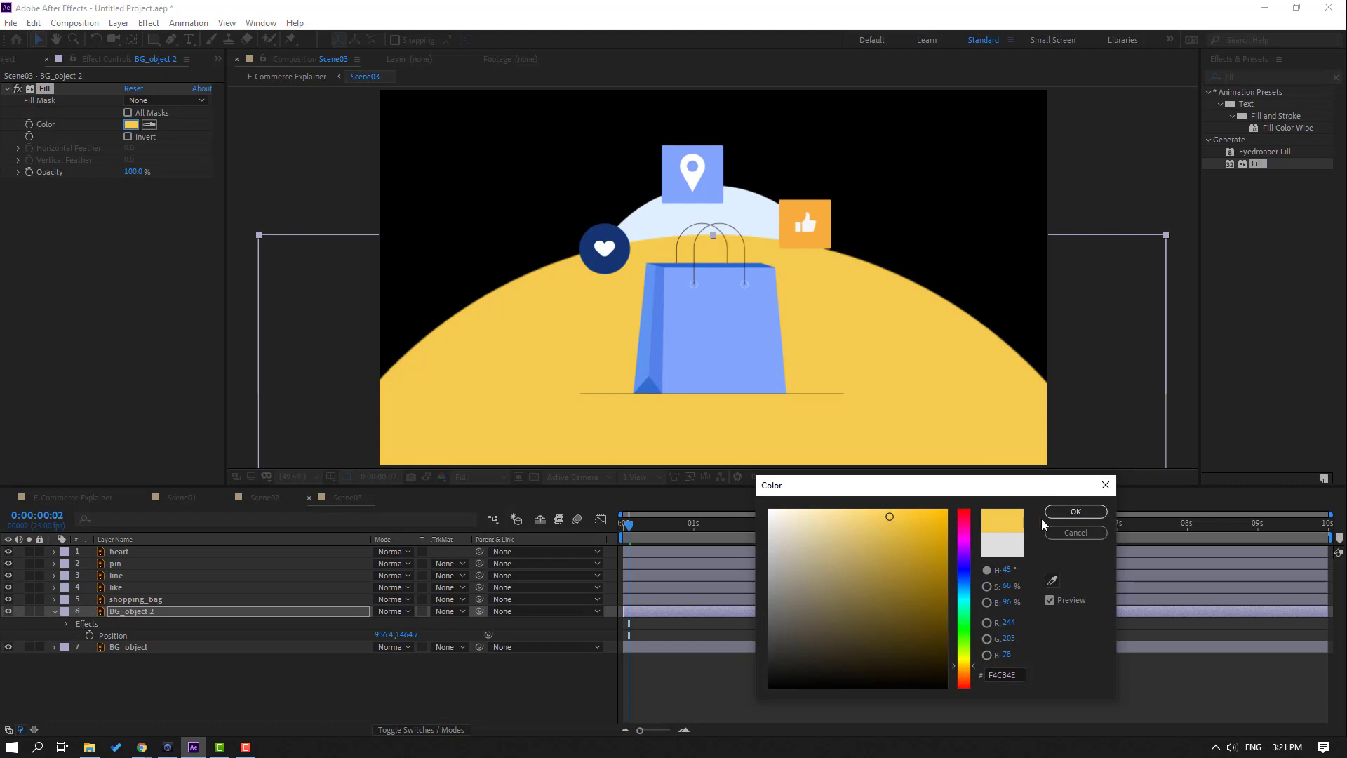
{"action": "left_click", "coordinate": [1072, 513]}
- Move BG_object 2 below the frame to Y position 2158.7 and set a starting Position keyframe
{"action": "left_click", "coordinate": [54, 611]}
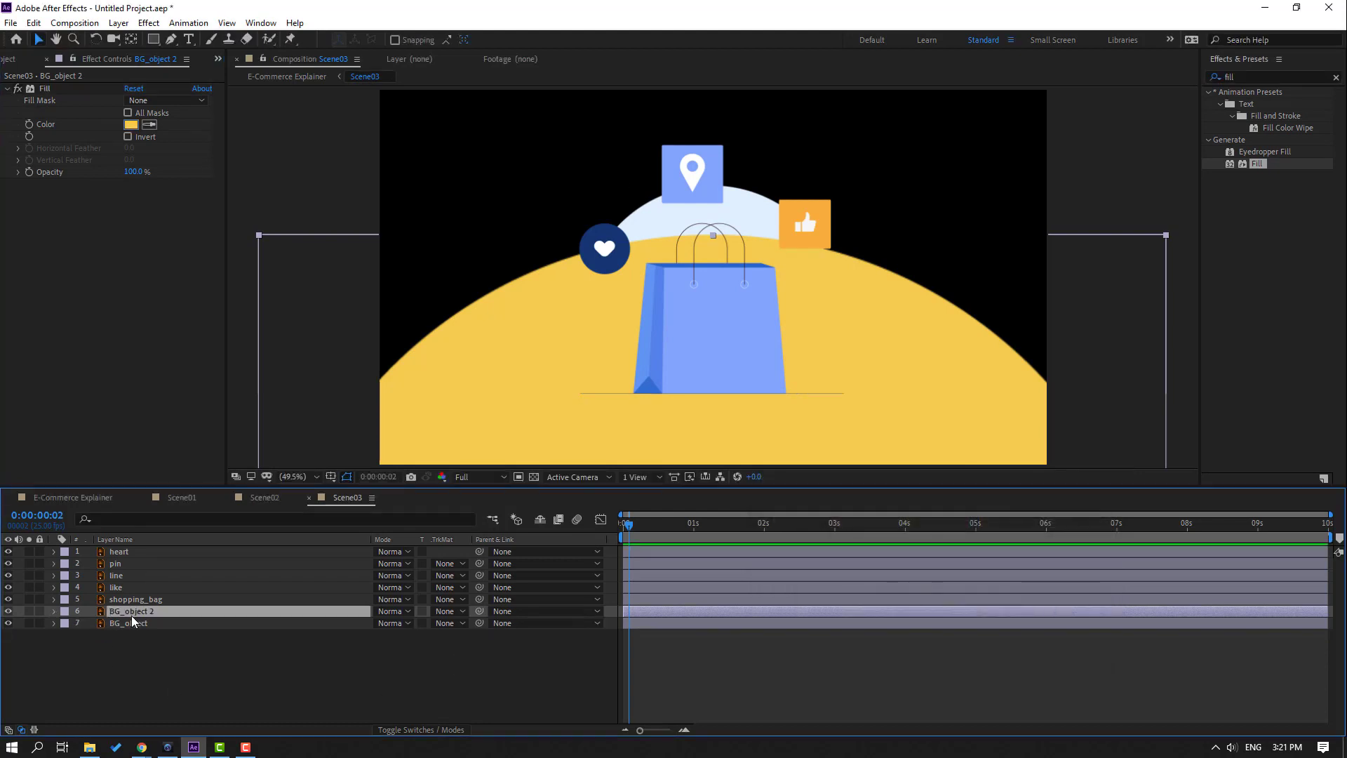
{"action": "key", "text": "p"}
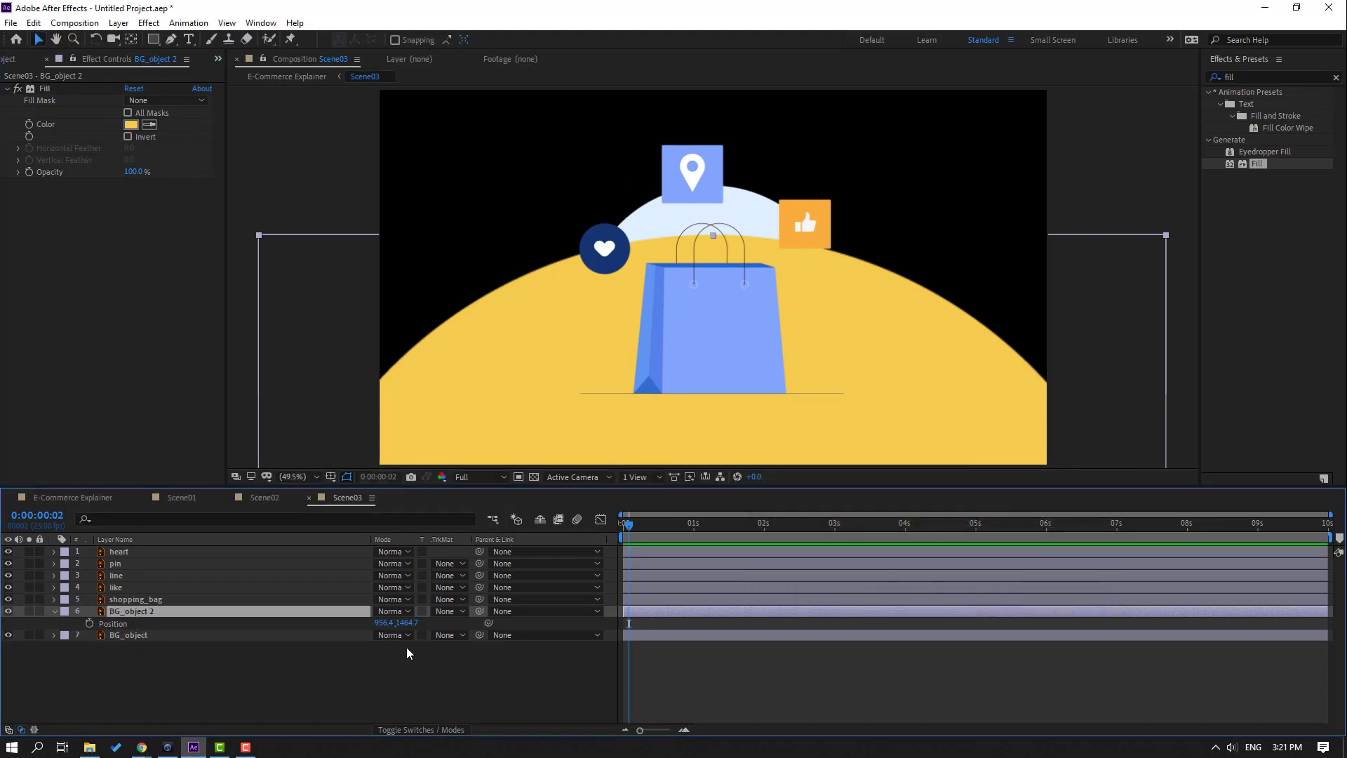
{"action": "left_click_drag", "start_coordinate": [406, 622], "coordinate": [862, 596]}
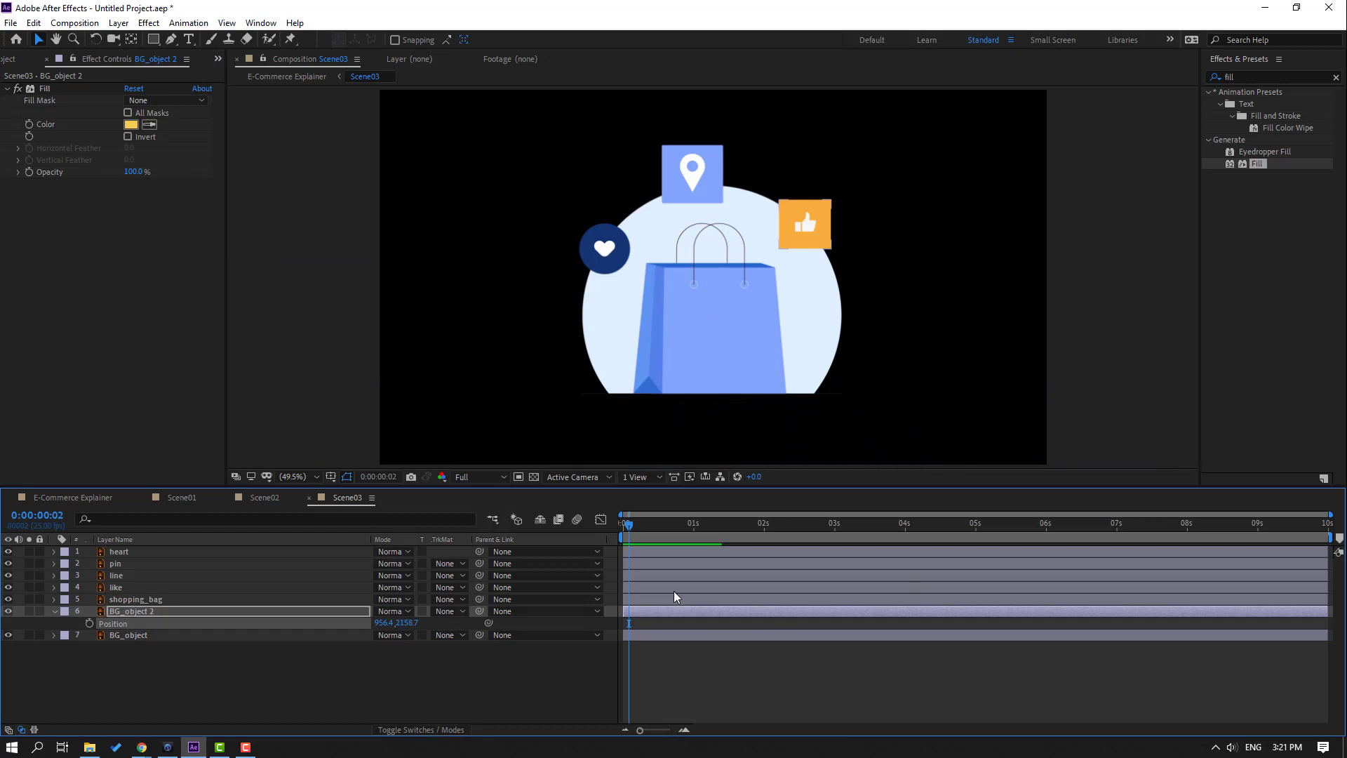
{"action": "left_click", "coordinate": [90, 623]}
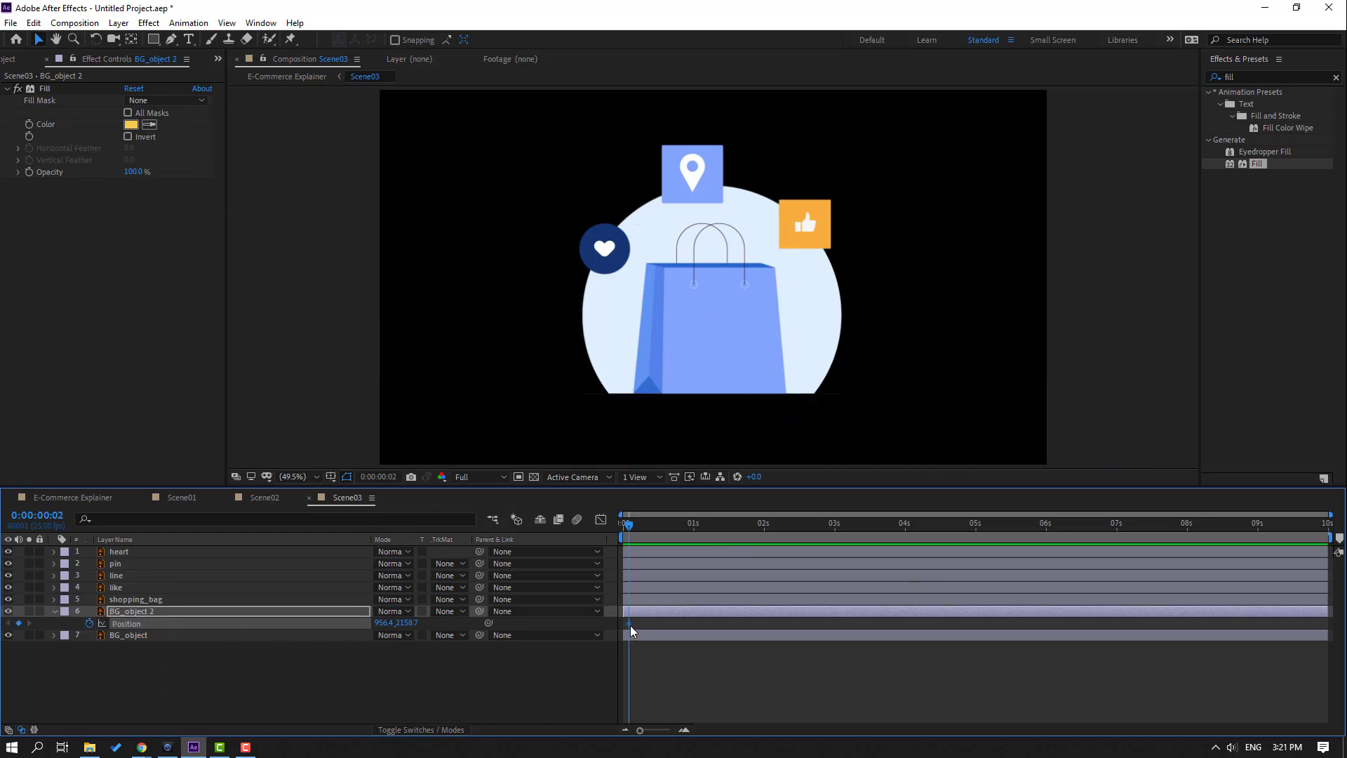
- Add a Position keyframe at 0:00:00:14 with BG_object 2 raised until its circle covers the frame, and scrub through the motion
{"action": "left_click_drag", "start_coordinate": [629, 528], "coordinate": [664, 536]}
{"action": "left_click_drag", "start_coordinate": [405, 628], "coordinate": [293, 631]}
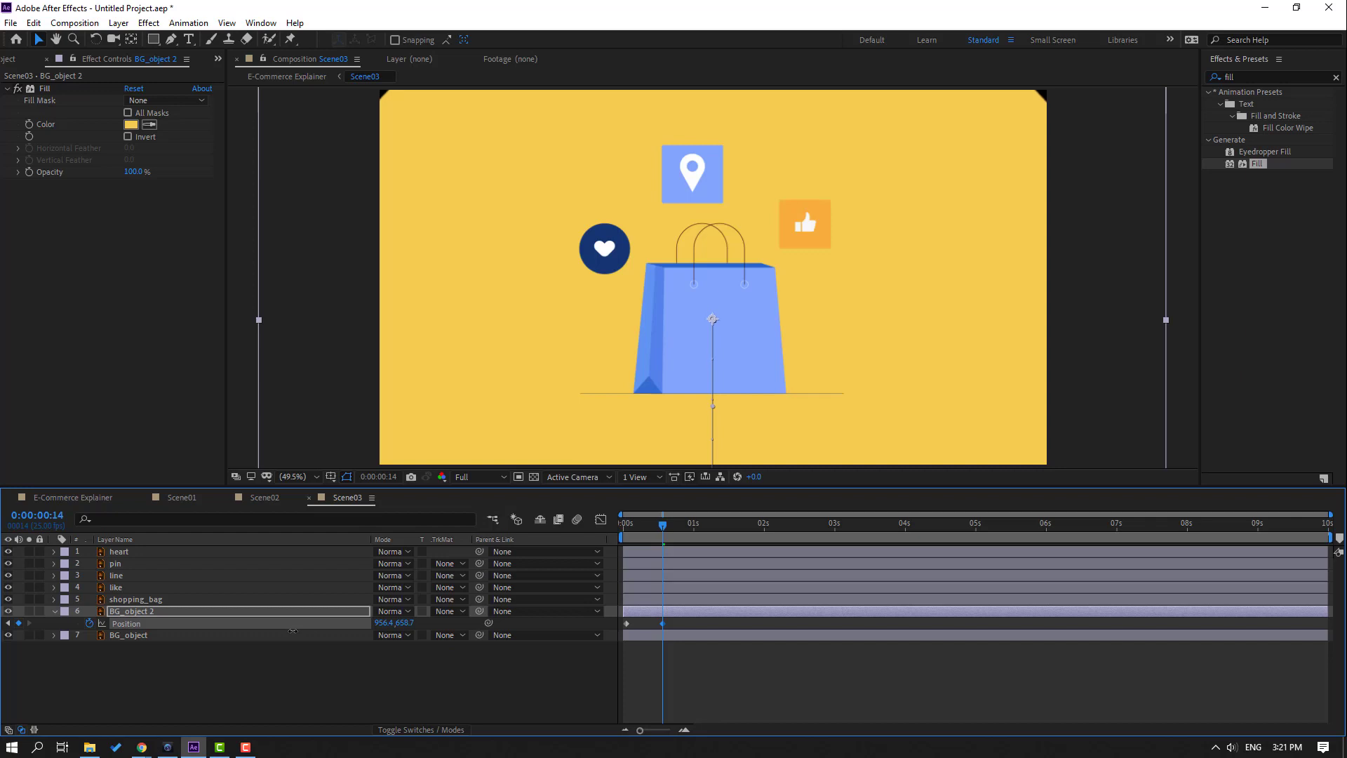
{"action": "left_click_drag", "start_coordinate": [634, 524], "coordinate": [654, 525]}
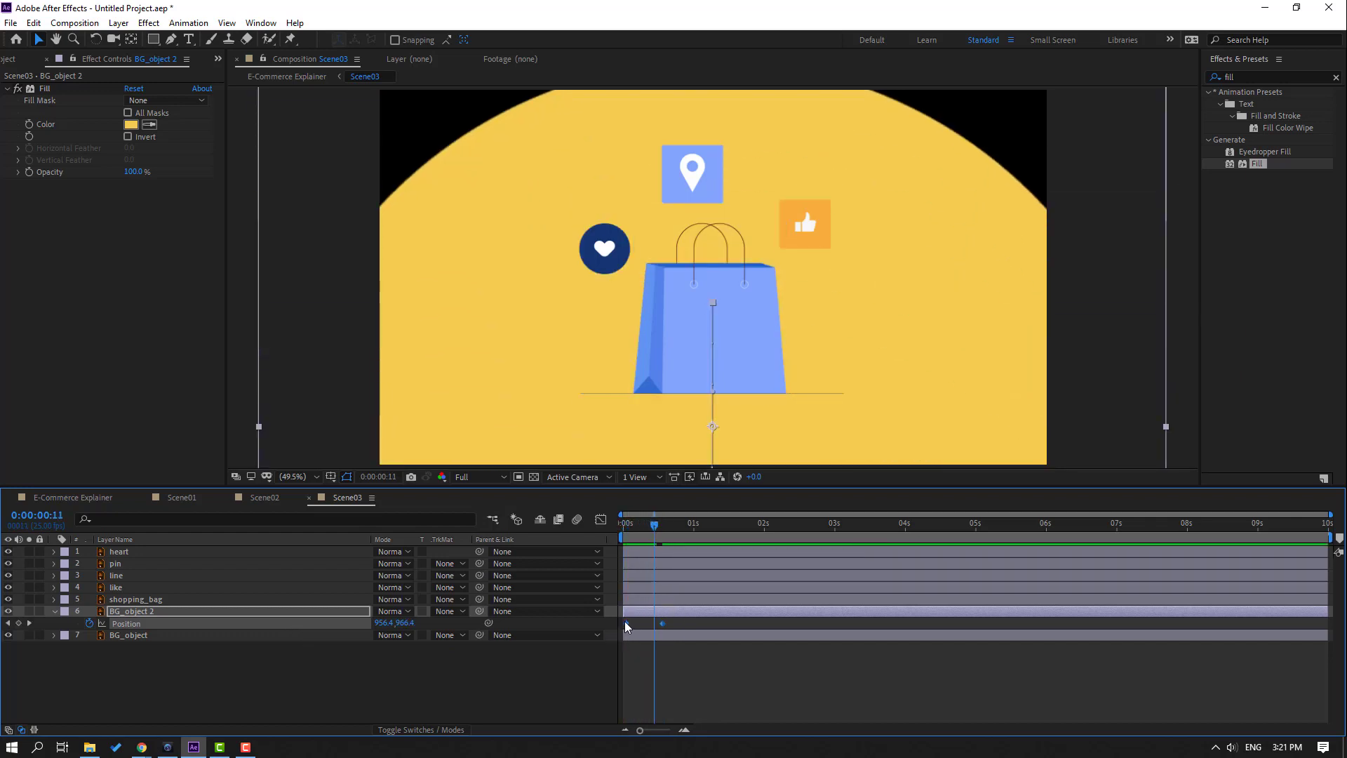
- Easy-ease the Position keyframes of BG_object 2 and reshape their speed graph into a steep early peak
{"action": "right_click", "coordinate": [626, 624]}
{"action": "mouse_move", "coordinate": [673, 611]}
{"action": "left_click", "coordinate": [814, 518]}
{"action": "left_click", "coordinate": [670, 621]}
{"action": "mouse_move", "coordinate": [663, 623]}
{"action": "left_mouse_down"}
{"action": "mouse_move", "coordinate": [680, 622]}
{"action": "mouse_move", "coordinate": [601, 633]}
{"action": "left_mouse_up"}
{"action": "left_click", "coordinate": [600, 519]}
{"action": "left_click_drag", "start_coordinate": [672, 692], "coordinate": [641, 692]}
{"action": "key", "text": "space"}
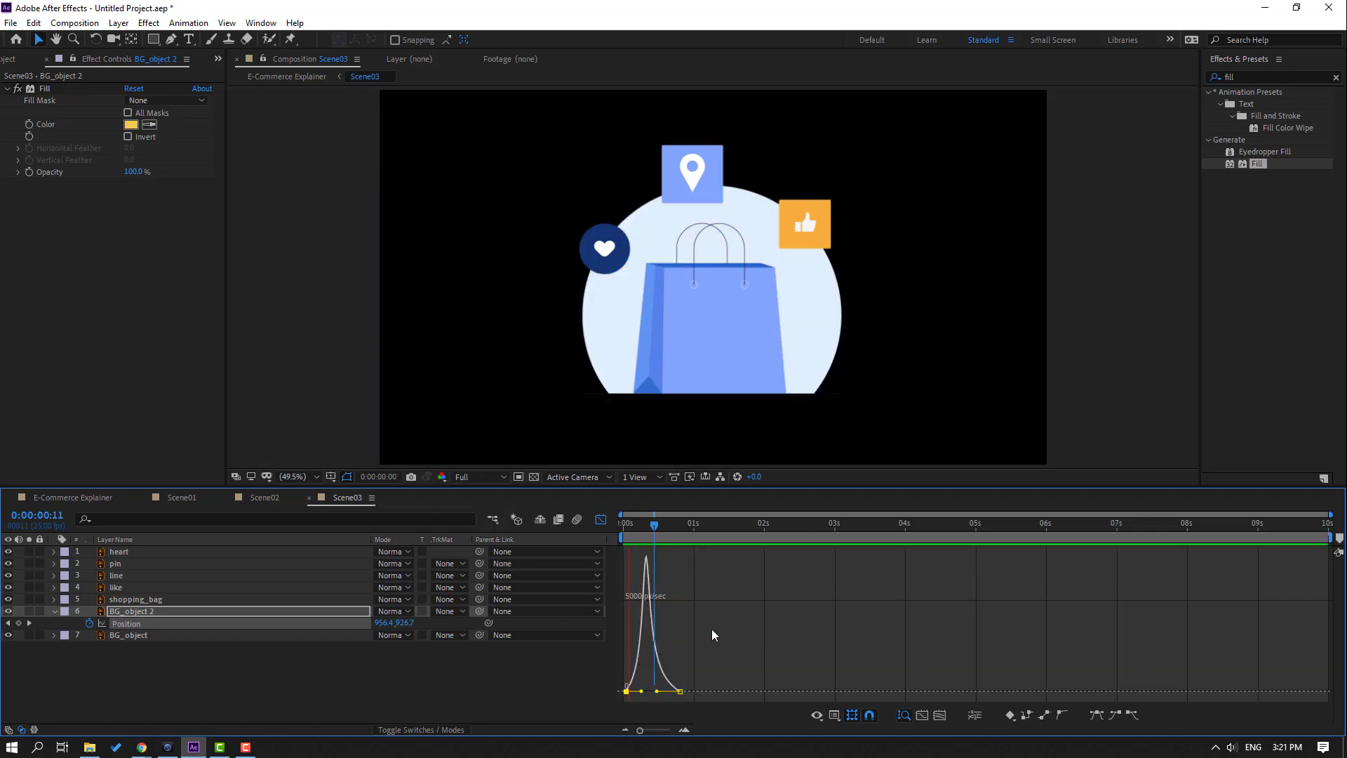
{"action": "key", "text": "space"}
{"action": "left_click", "coordinate": [600, 520]}
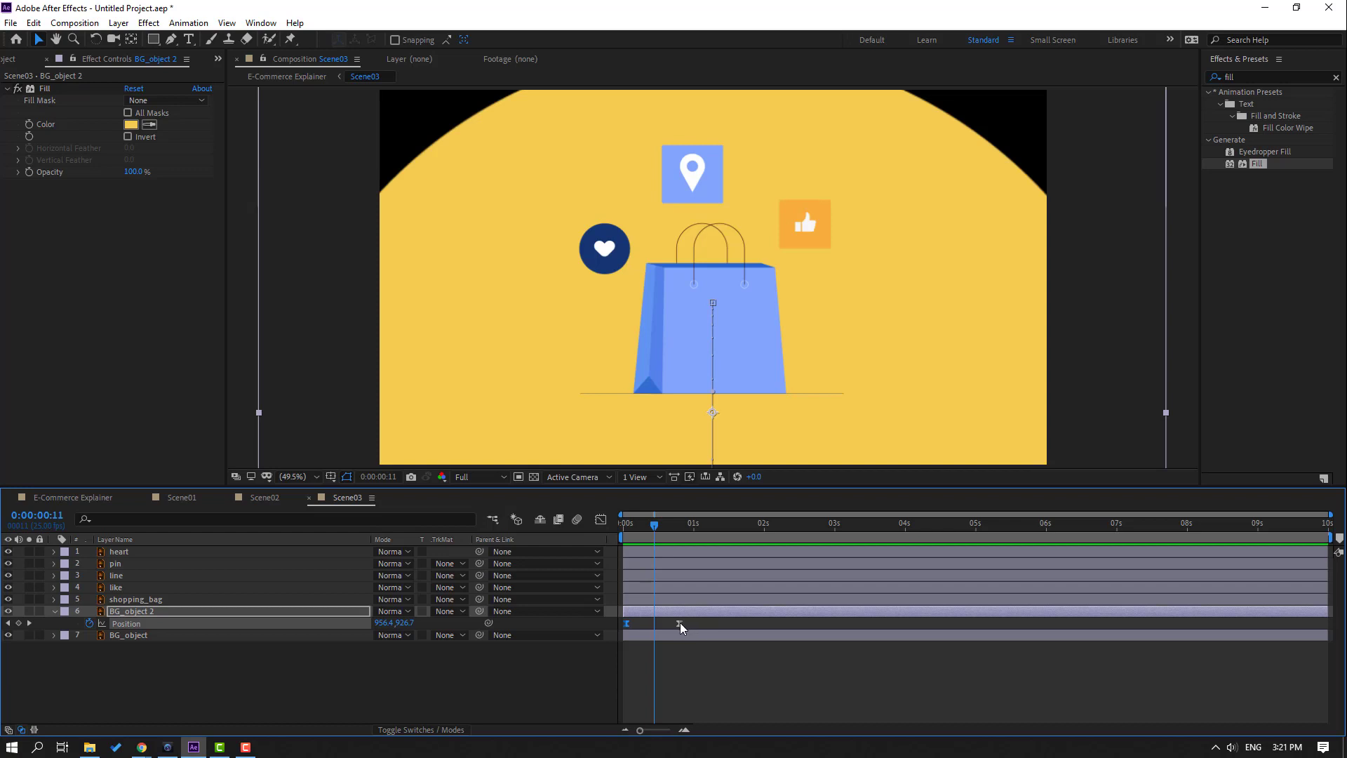
- Delay the final Position keyframe of BG_object 2 to about 1.4 seconds and preview the slower rise
{"action": "left_click_drag", "start_coordinate": [680, 622], "coordinate": [719, 623]}
{"action": "key", "text": "space"}
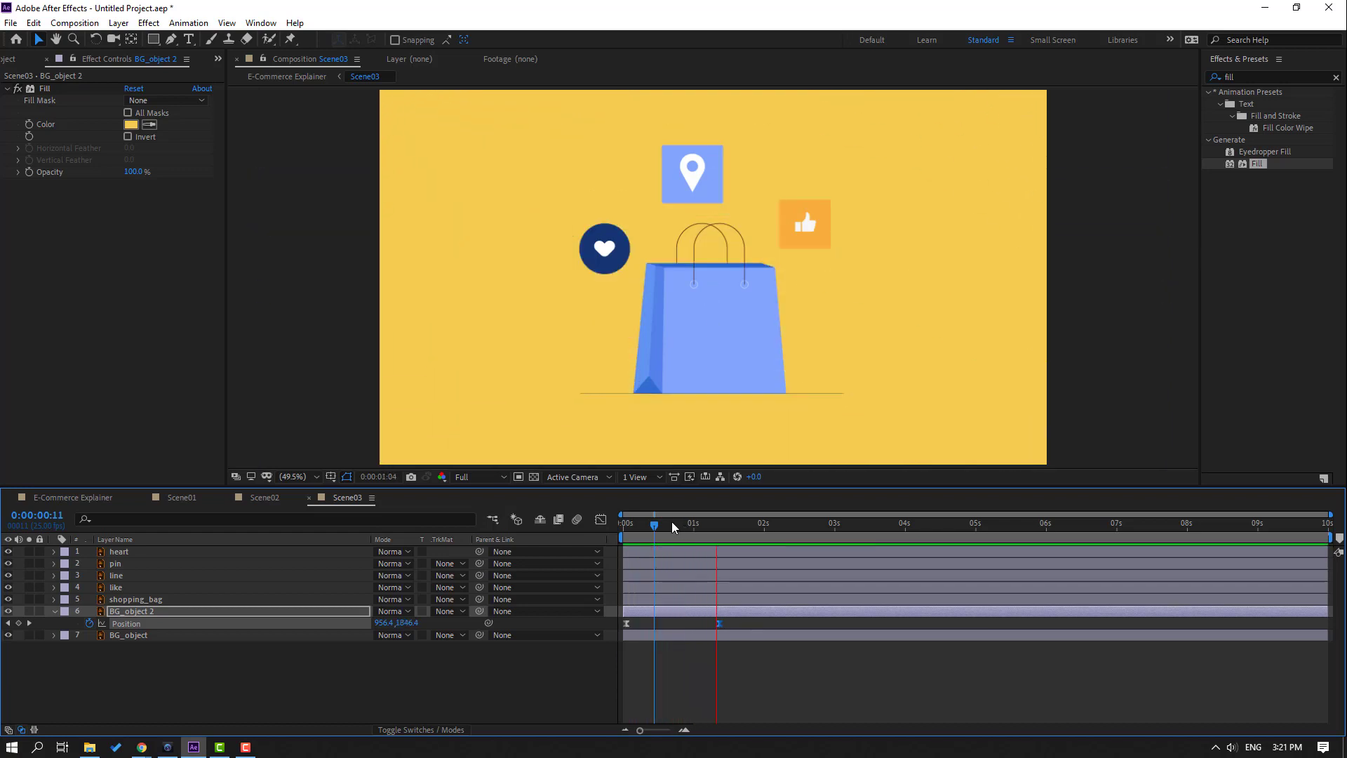
{"action": "key", "text": "space"}
{"action": "left_click_drag", "start_coordinate": [629, 526], "coordinate": [671, 534]}
- Duplicate the BG_object 2 layer and shift the copy to start about 4 frames into the composition
{"action": "left_click", "coordinate": [209, 653]}
{"action": "left_click", "coordinate": [134, 612]}
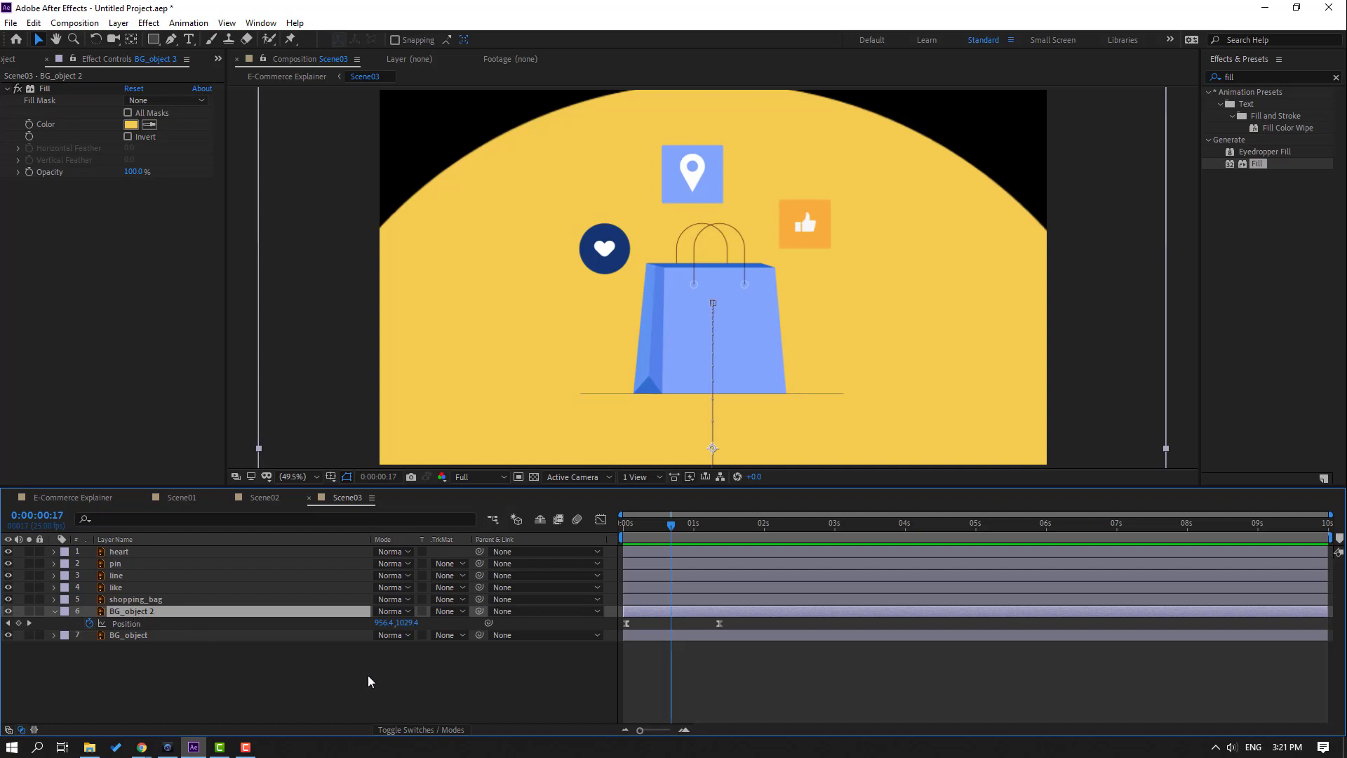
{"action": "key", "text": "ctrl+d"}
{"action": "left_click_drag", "start_coordinate": [637, 610], "coordinate": [647, 609]}
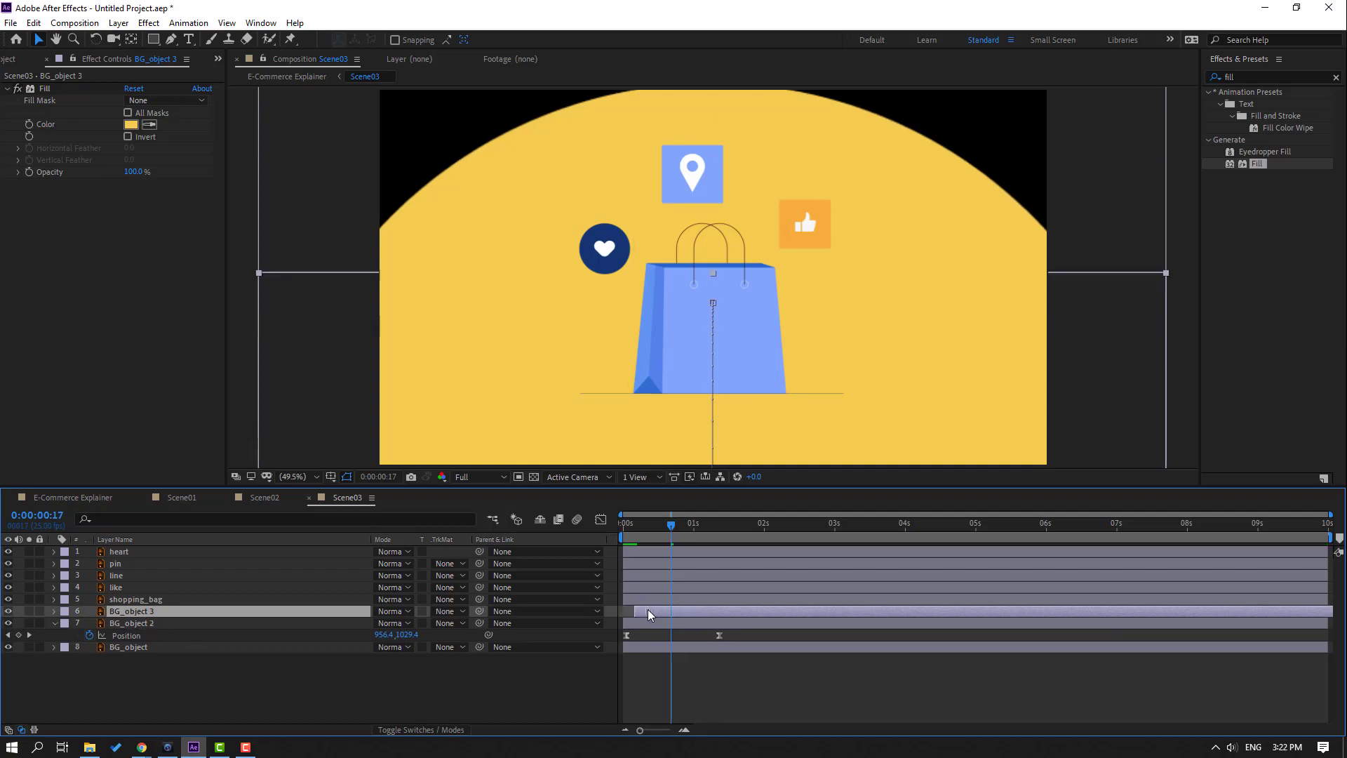
- Set the Fill color of BG_object 2 to a deeper yellow F3BF21 and preview the two-tone transition
{"action": "left_click", "coordinate": [136, 624]}
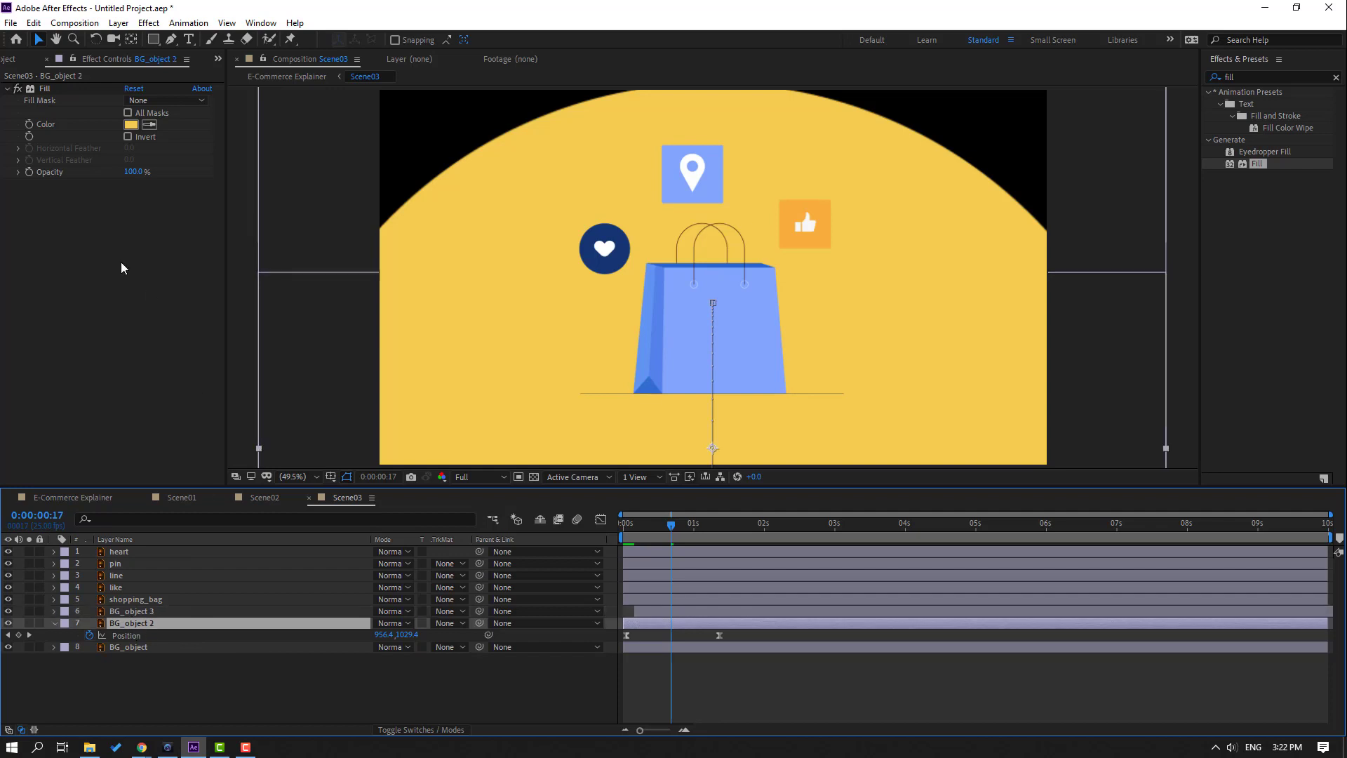
{"action": "left_click", "coordinate": [132, 125]}
{"action": "left_click_drag", "start_coordinate": [891, 519], "coordinate": [922, 520]}
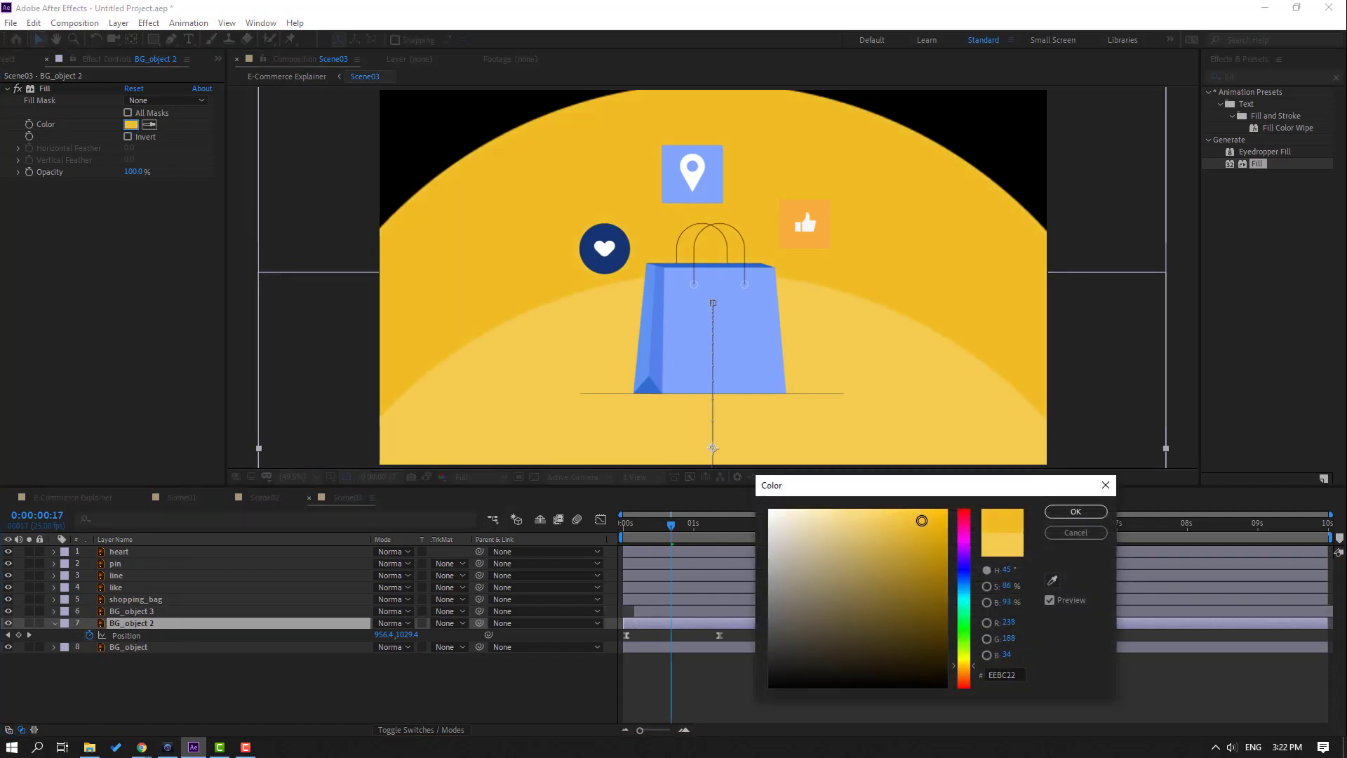
{"action": "left_click", "coordinate": [1075, 512]}
{"action": "key", "text": "space"}
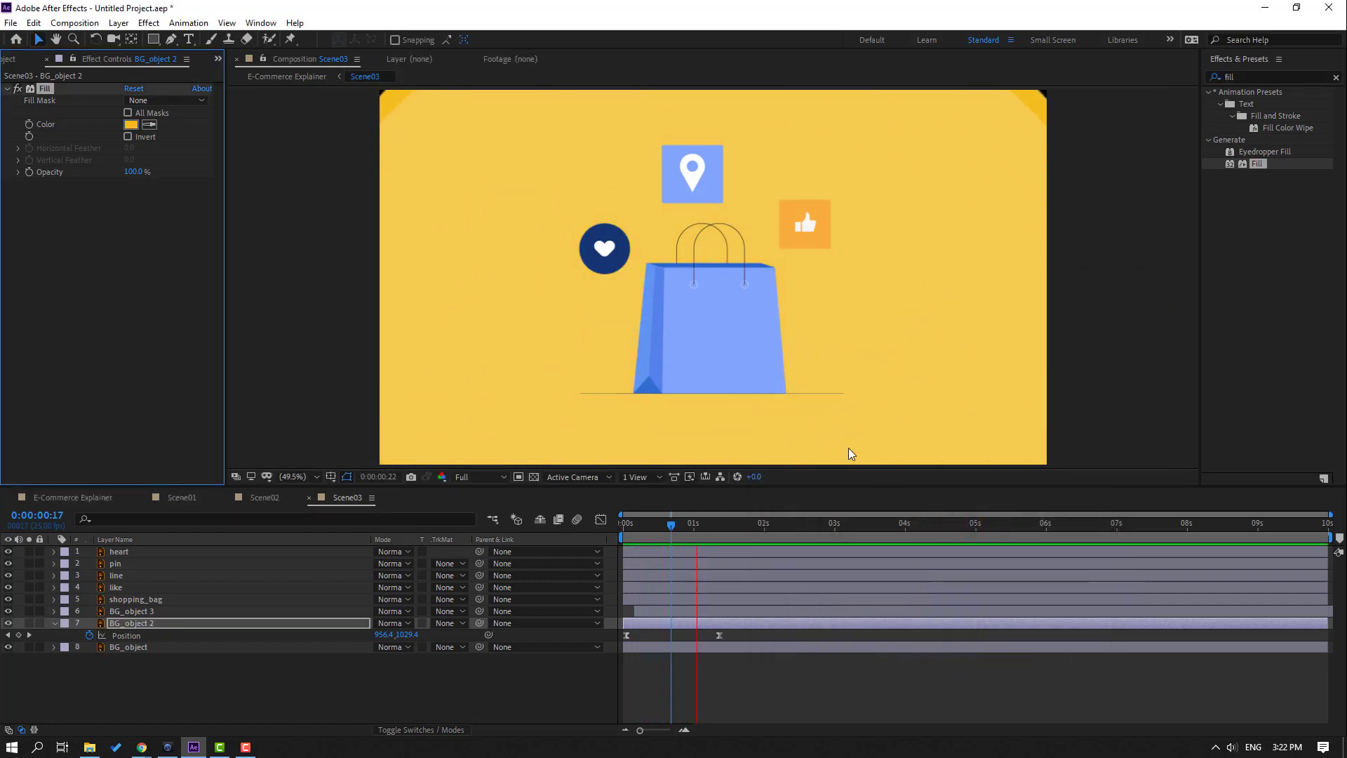
{"action": "left_click_drag", "start_coordinate": [649, 524], "coordinate": [674, 523]}
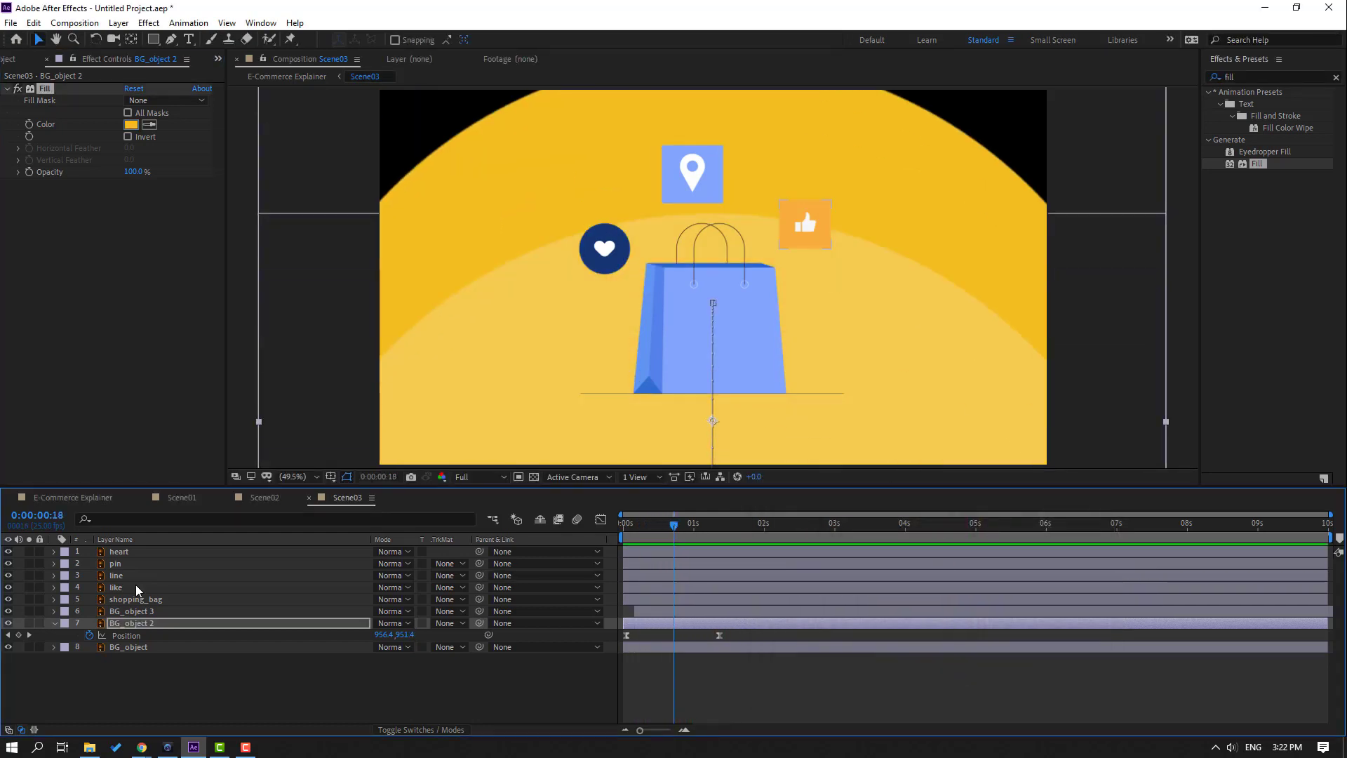
- Duplicate BG_object 2 again and stagger the copies, starting BG_object 4 at about 3 frames and BG_object 3 at about 9 frames
{"action": "left_click", "coordinate": [129, 622]}
{"action": "key", "text": "ctrl+d"}
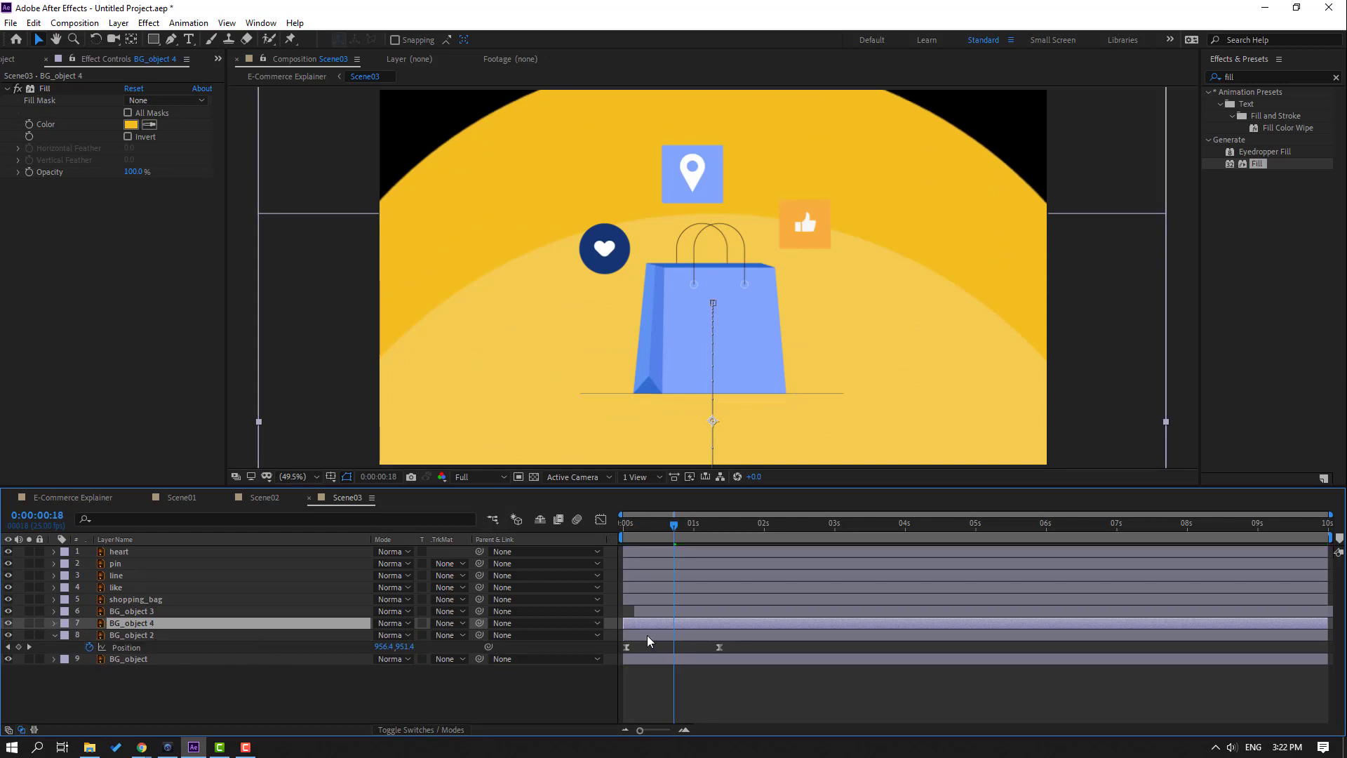
{"action": "left_click", "coordinate": [640, 635]}
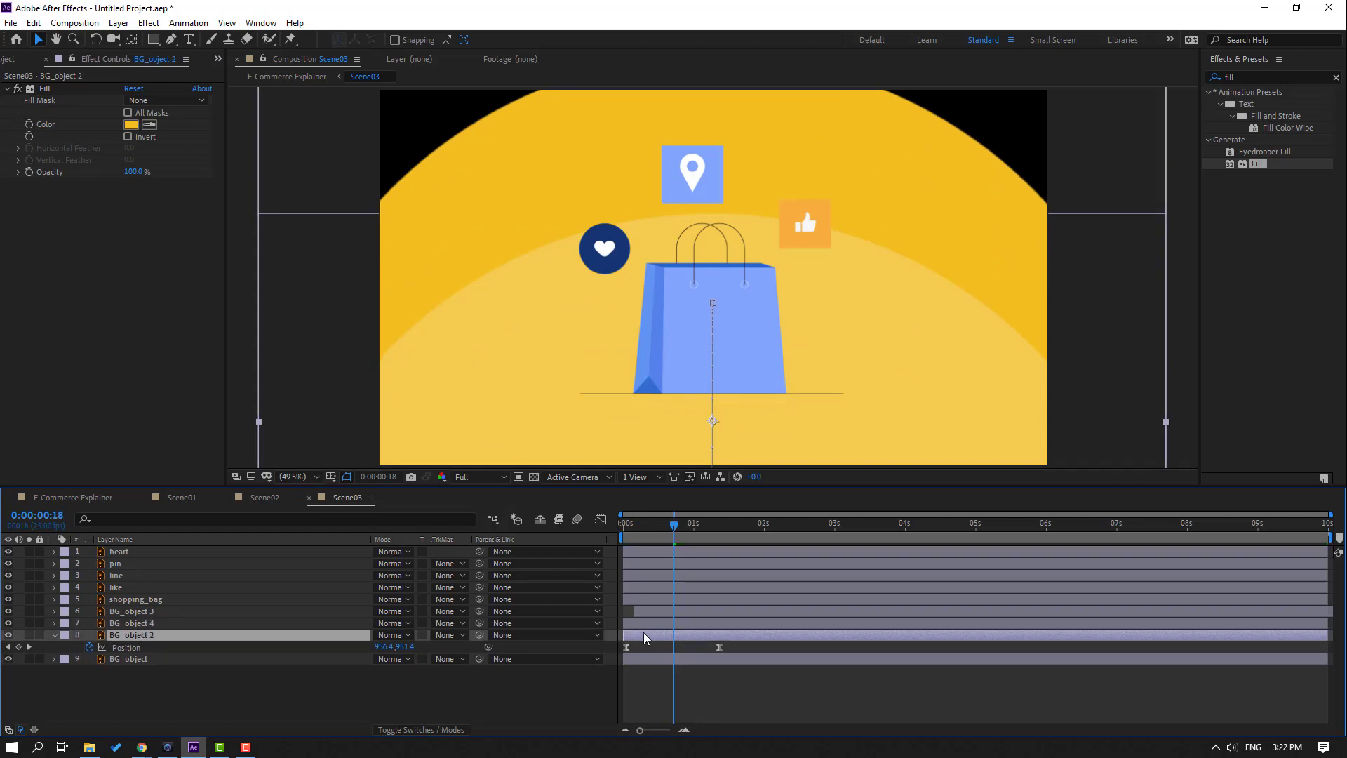
{"action": "mouse_move", "coordinate": [650, 612]}
{"action": "left_mouse_down"}
{"action": "mouse_move", "coordinate": [663, 611]}
{"action": "mouse_move", "coordinate": [656, 622]}
{"action": "left_mouse_up"}
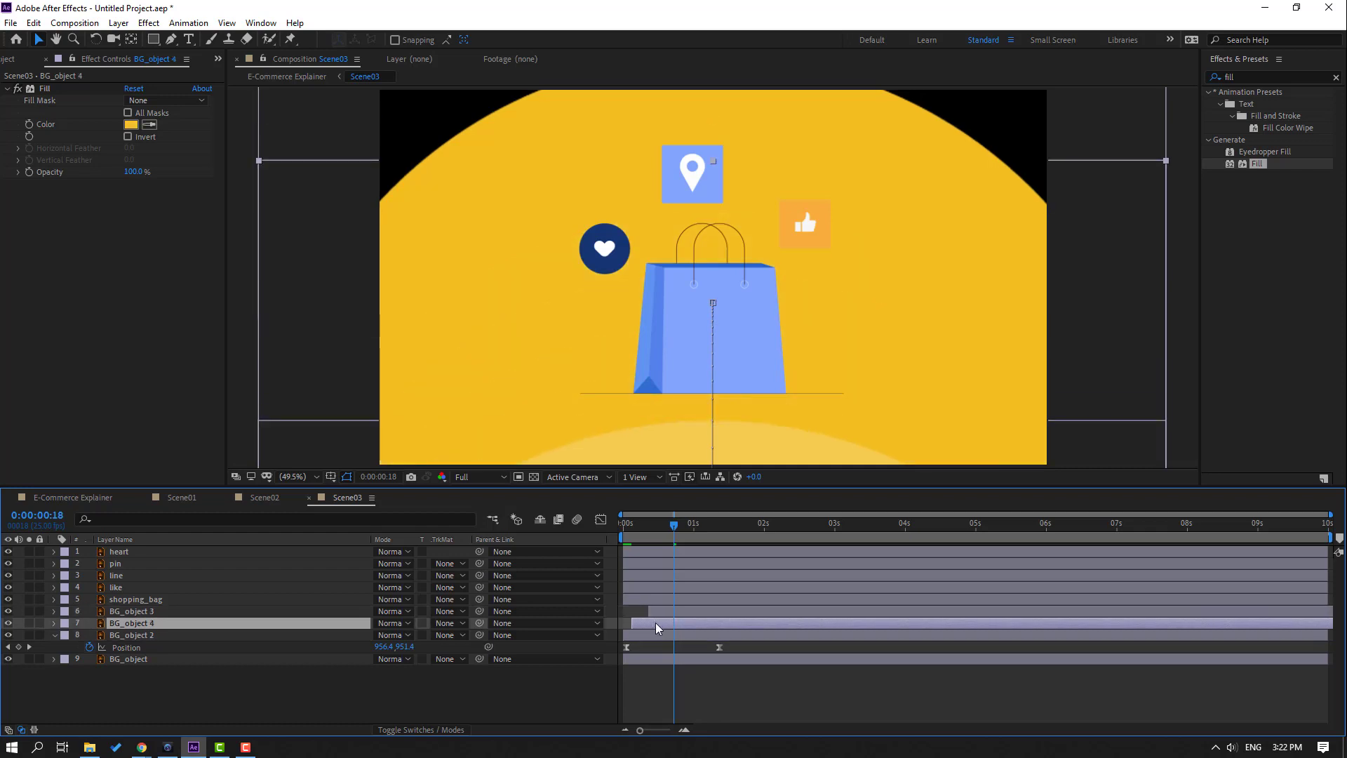
- Set the Fill color of BG_object 2 to F1B500 and preview the three-layer transition
{"action": "left_click", "coordinate": [647, 635]}
{"action": "left_click", "coordinate": [130, 125]}
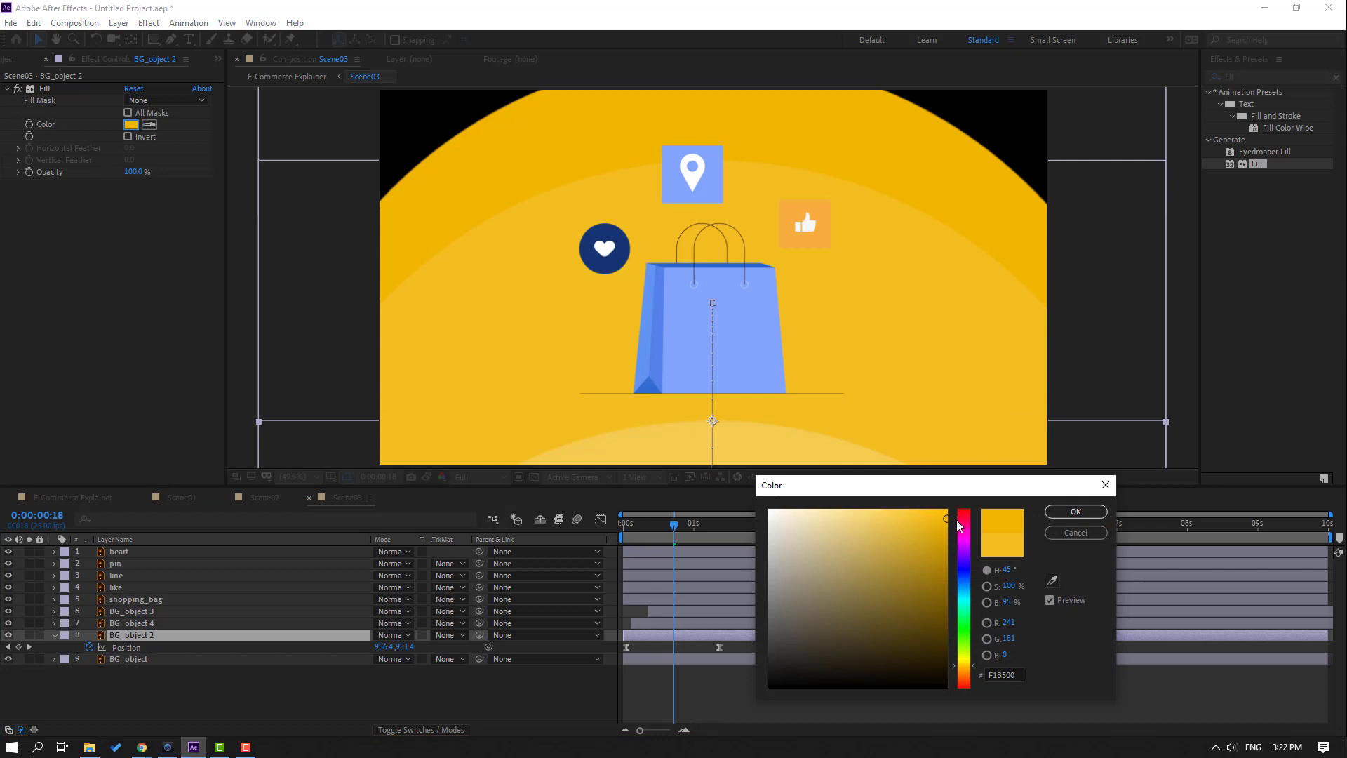
{"action": "left_click", "coordinate": [1077, 513]}
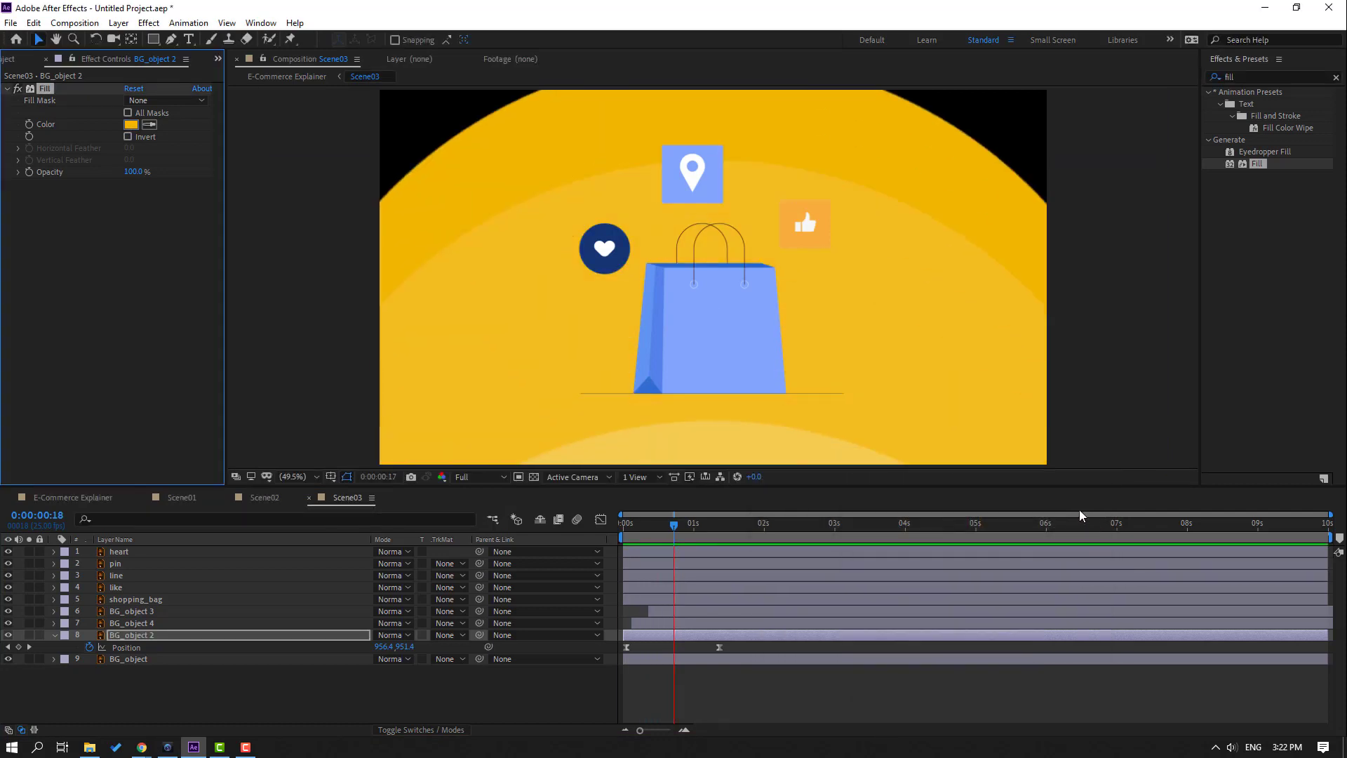
{"action": "key", "text": "space"}
{"action": "key", "text": "space"}
- Set the Scale of the shopping_bag layer to 0%
{"action": "left_click_drag", "start_coordinate": [675, 527], "coordinate": [739, 526]}
{"action": "left_click", "coordinate": [629, 540]}
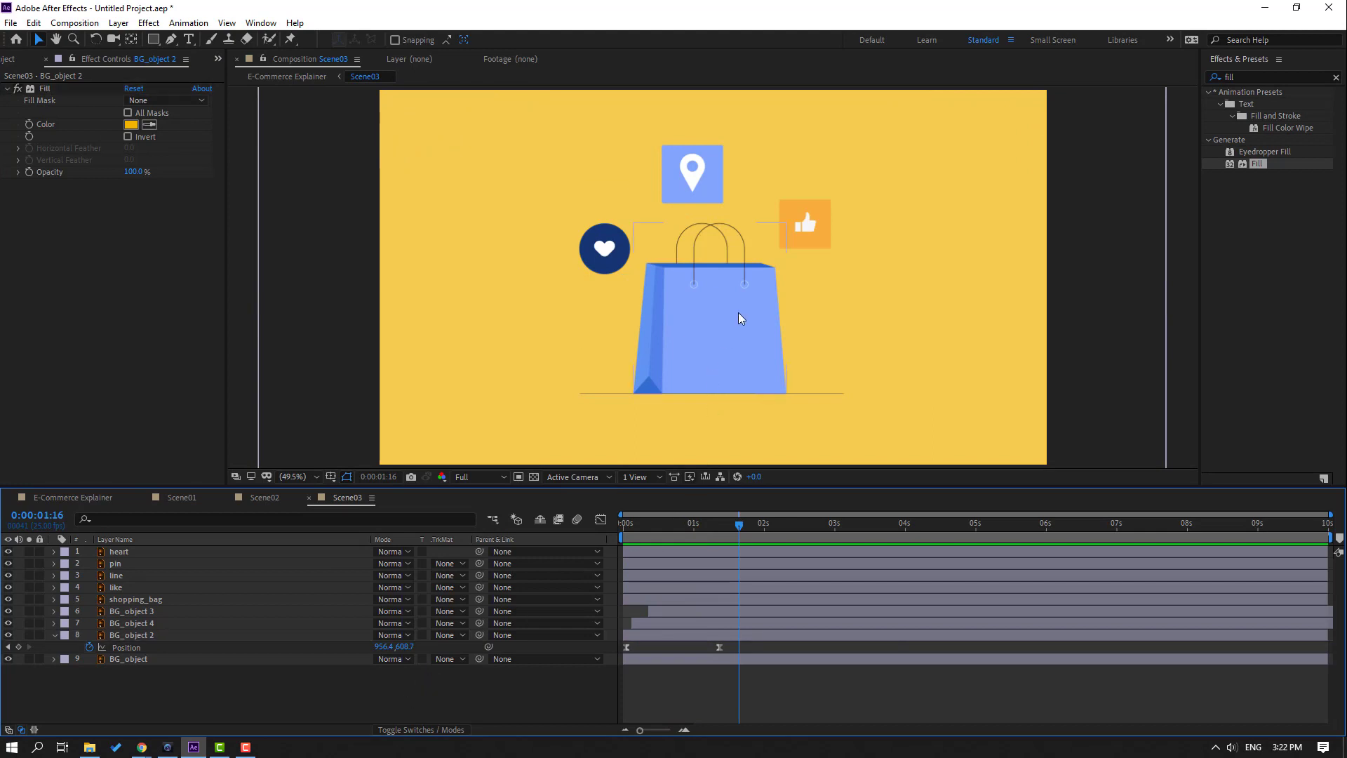
{"action": "left_click", "coordinate": [701, 320]}
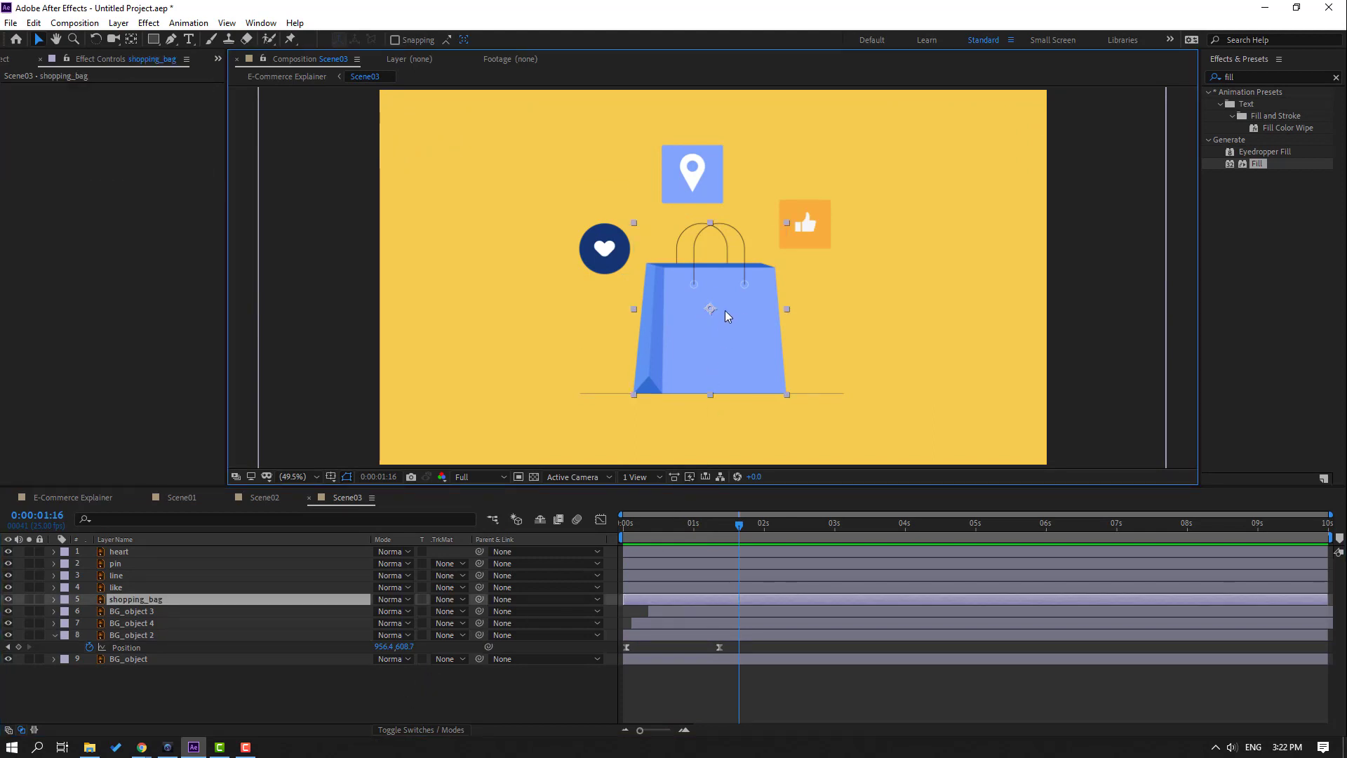
{"action": "key", "text": "s"}
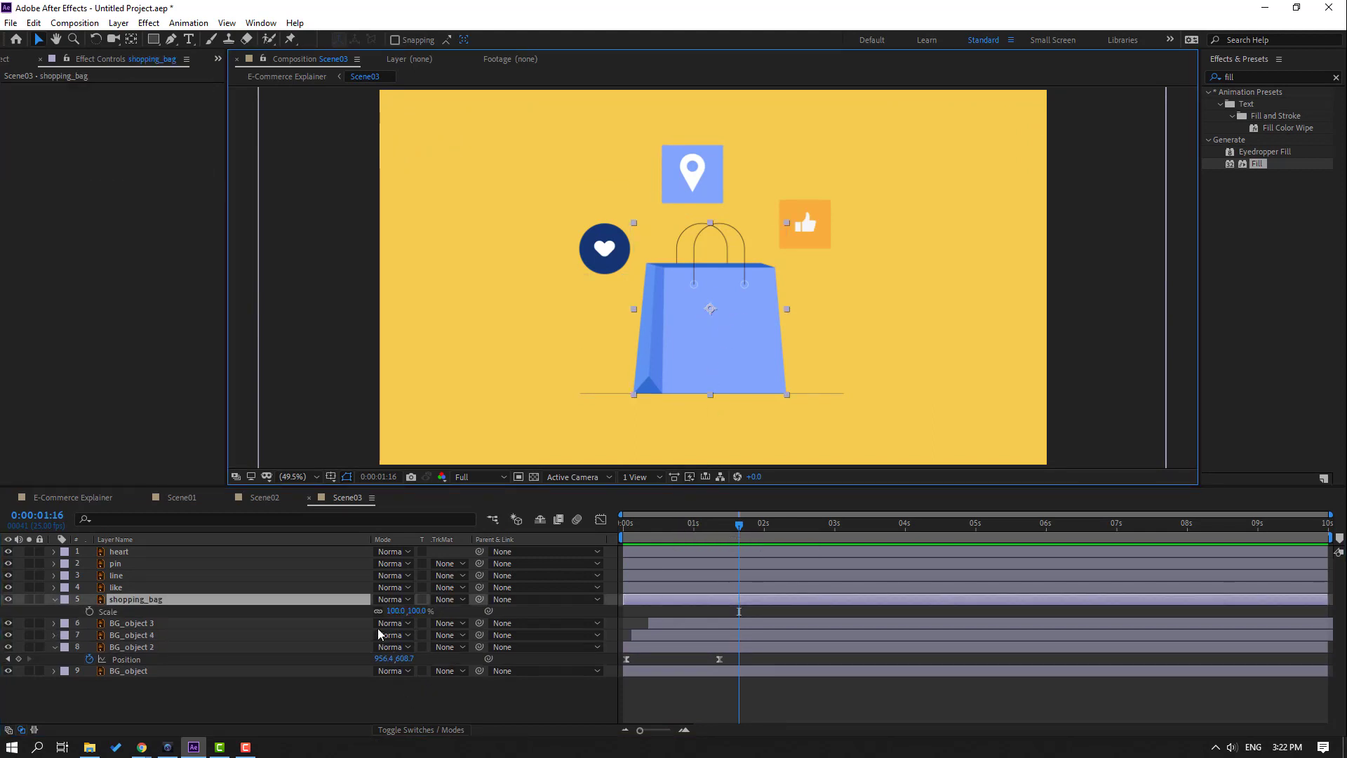
{"action": "left_click", "coordinate": [396, 611]}
{"action": "type", "text": "0"}
{"action": "key", "text": "Return"}
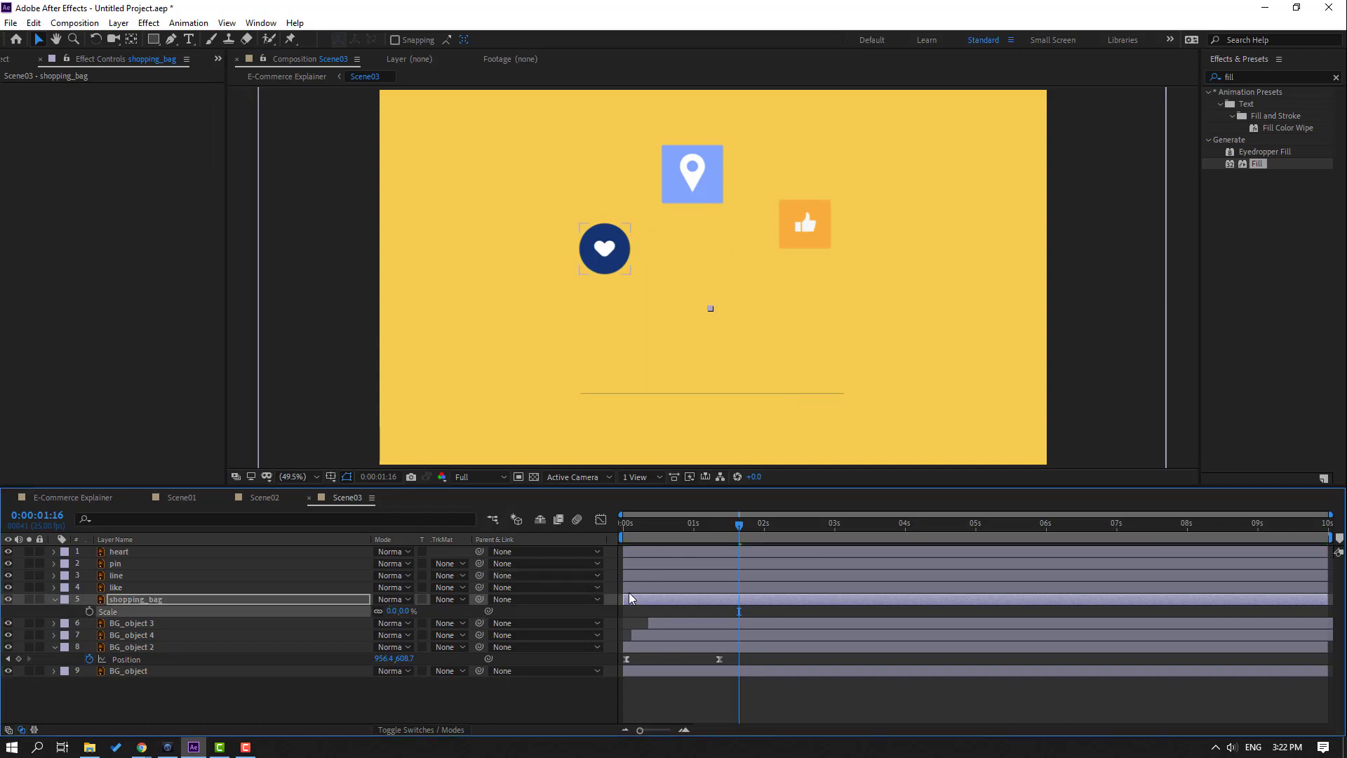
- Shift the shopping_bag layer to start at about 1:10 and add a Scale keyframe there
{"action": "left_click_drag", "start_coordinate": [651, 600], "coordinate": [751, 601]}
{"action": "left_click_drag", "start_coordinate": [726, 525], "coordinate": [722, 524]}
{"action": "left_click", "coordinate": [90, 611]}
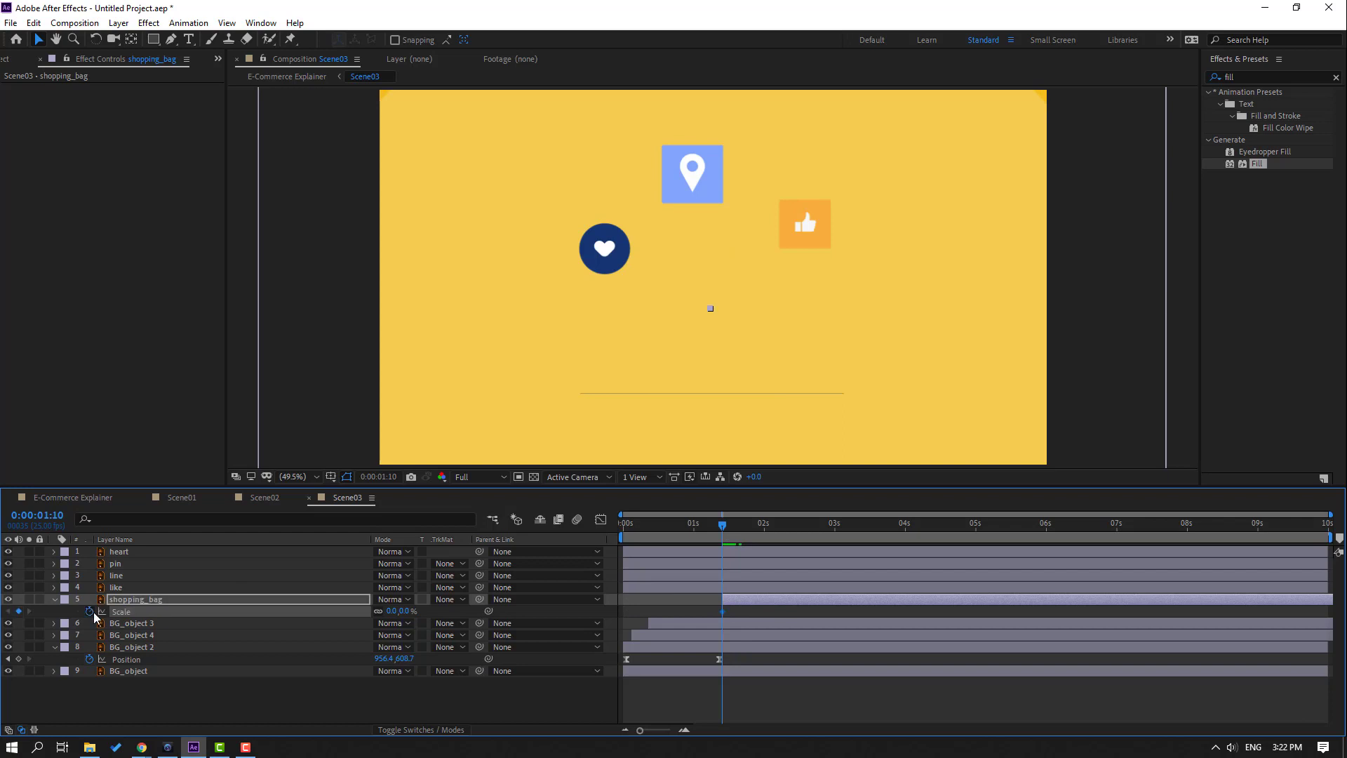
- Add shopping_bag Scale keyframes of 110% at 1:20 and 100% at 2:03
{"action": "key", "text": "shift+Page_Down"}
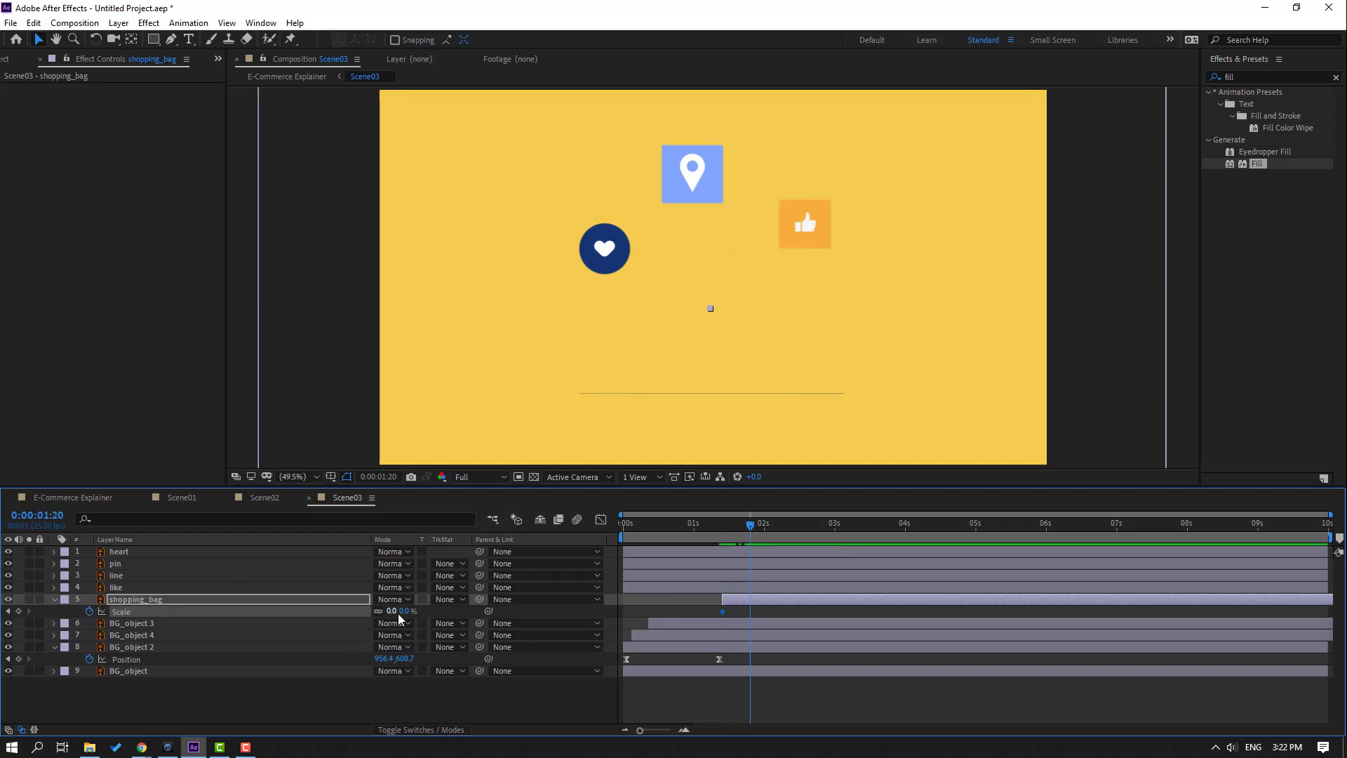
{"action": "key", "text": "Return"}
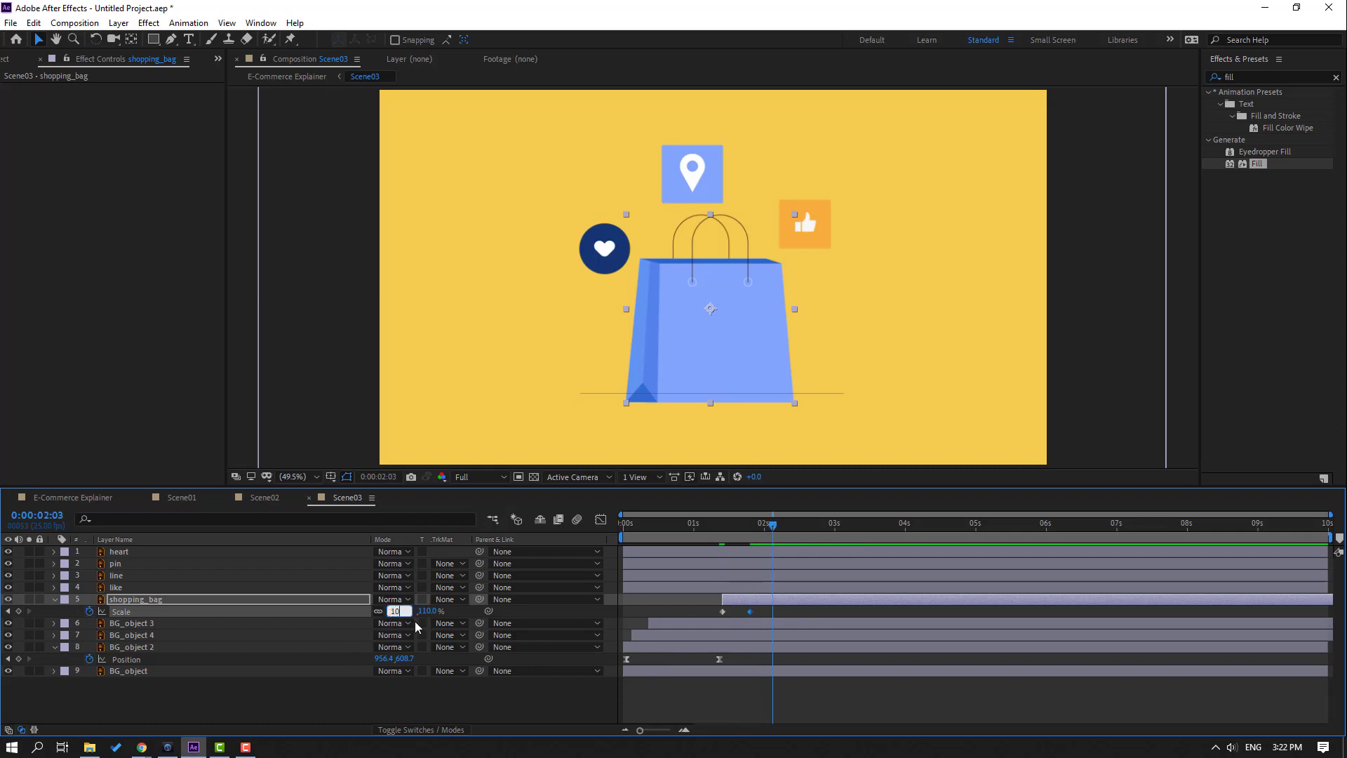
{"action": "type", "text": "0"}
{"action": "key", "text": "Return"}
- Apply Easy Ease to the three shopping_bag Scale keyframes and scrub through the pop-in
{"action": "right_click", "coordinate": [725, 611]}
{"action": "mouse_move", "coordinate": [842, 602]}
{"action": "left_click", "coordinate": [912, 641]}
{"action": "left_click_drag", "start_coordinate": [711, 525], "coordinate": [777, 534]}
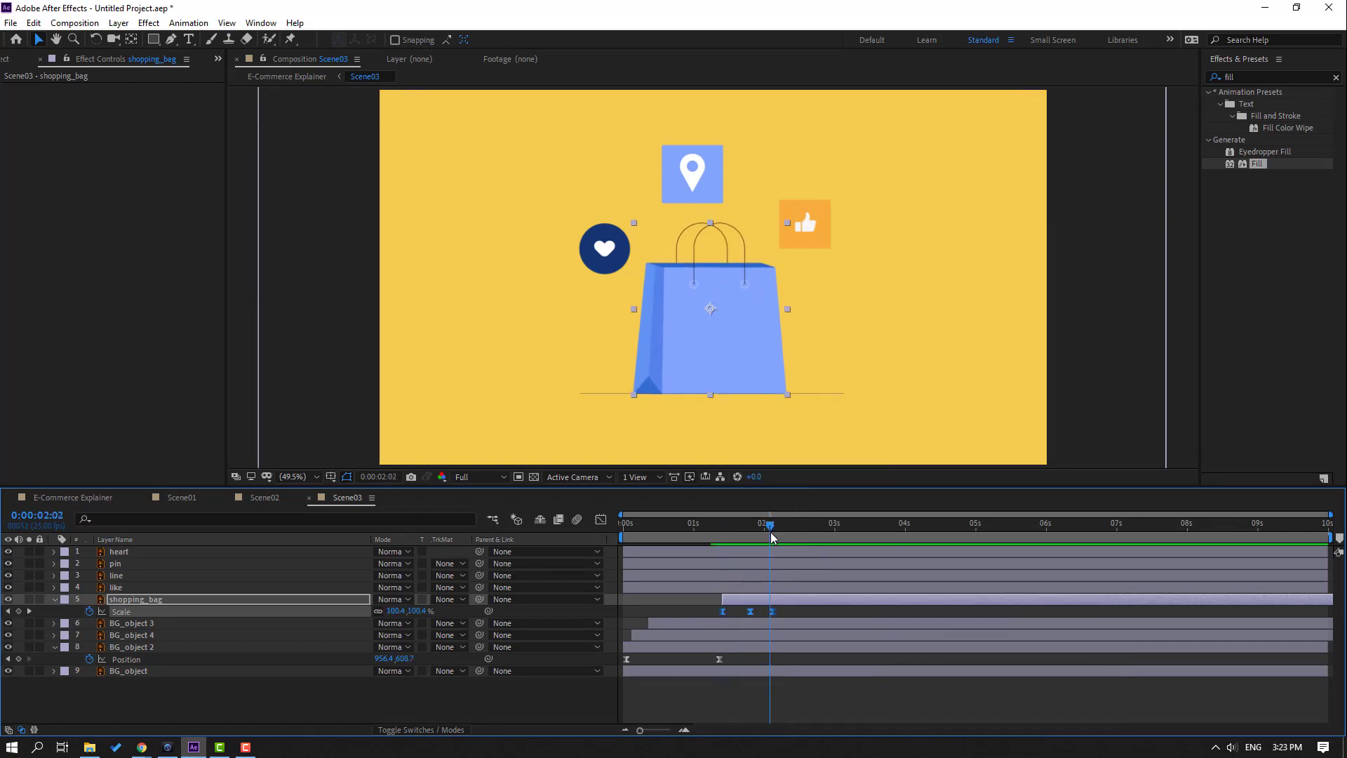
- Add a shopping_bag Position keyframe at 1:10 with the bag raised to a Y value of about 239
{"action": "key", "text": "shift+p"}
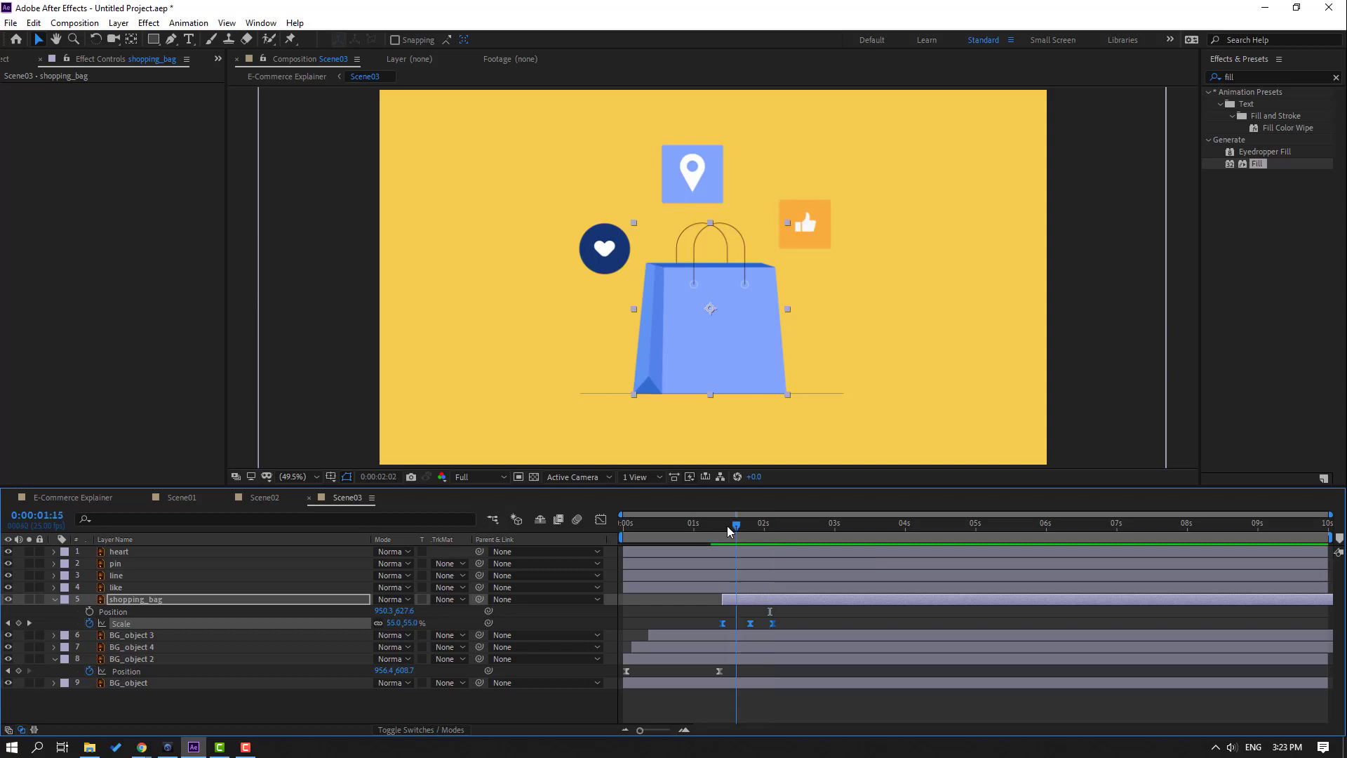
{"action": "left_click", "coordinate": [724, 524]}
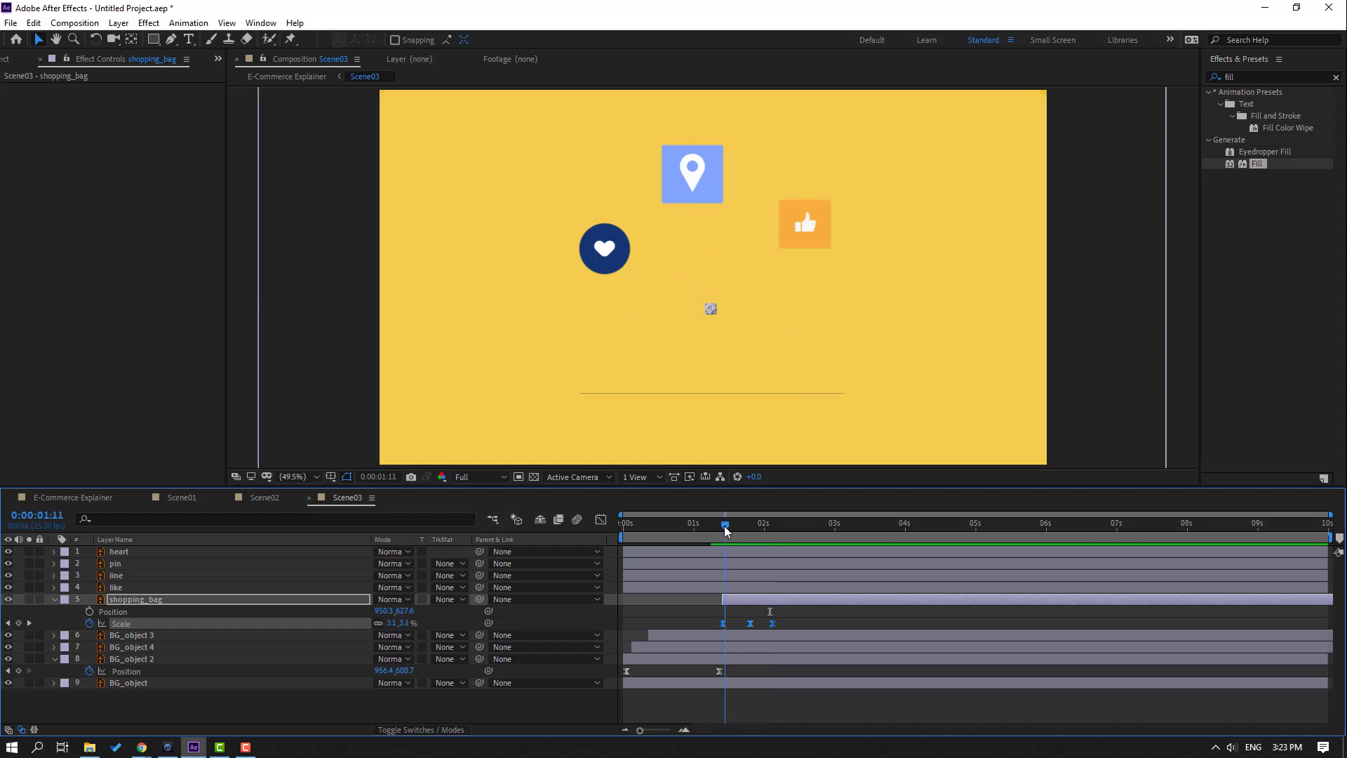
{"action": "left_click", "coordinate": [91, 612]}
{"action": "left_click_drag", "start_coordinate": [402, 614], "coordinate": [210, 623]}
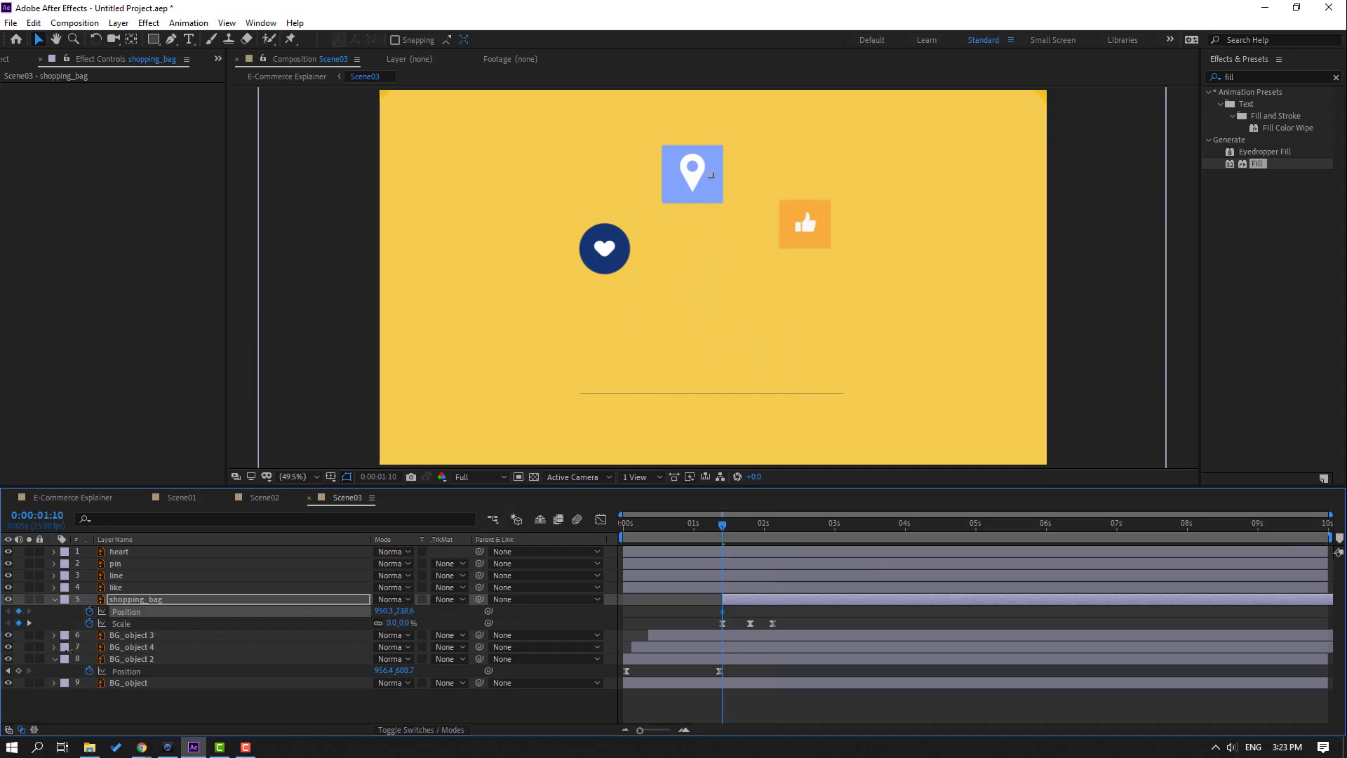
- Add a Position keyframe at 1:20 that lowers the bag onto the ground line, at a Y value of about 599.6
{"action": "left_click_drag", "start_coordinate": [723, 524], "coordinate": [750, 524]}
{"action": "left_click_drag", "start_coordinate": [410, 612], "coordinate": [568, 612]}
{"action": "left_click_drag", "start_coordinate": [722, 611], "coordinate": [727, 611]}
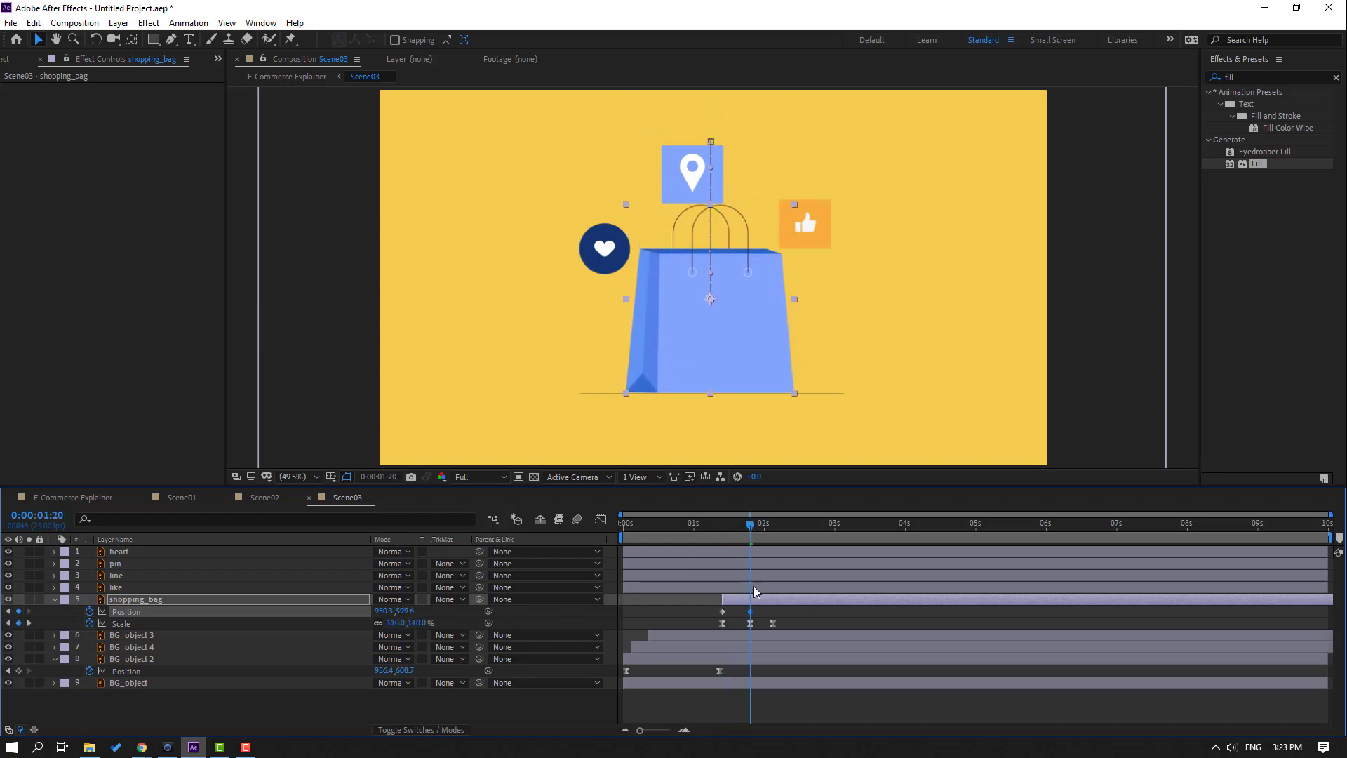
{"action": "scroll", "coordinate": [734, 361], "scroll_direction": "up", "scroll_amount": 1}
{"action": "scroll", "coordinate": [688, 365], "scroll_direction": "up", "scroll_amount": 2}
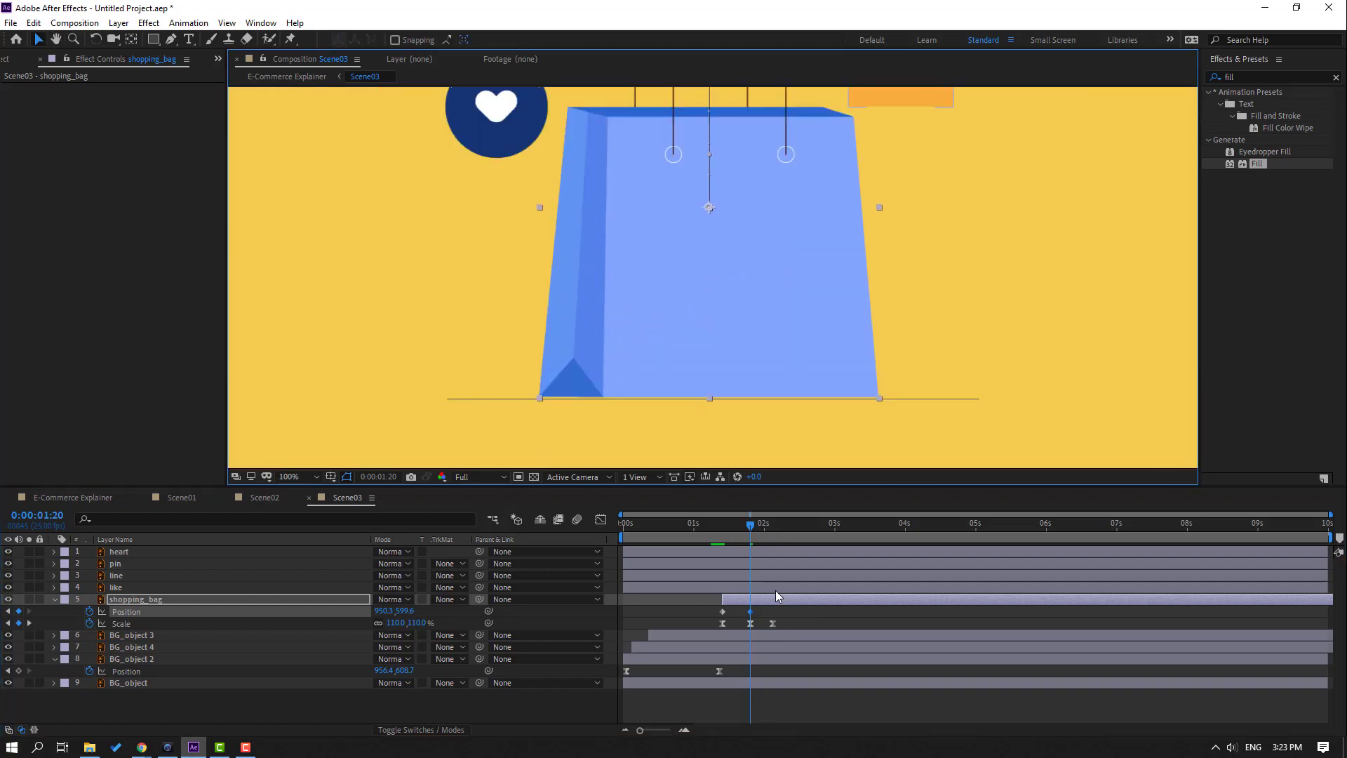
- Move the second Position keyframe to 2:03 and lower the bag onto the line, at a Y value of about 626.8
{"action": "left_click_drag", "start_coordinate": [750, 612], "coordinate": [771, 612]}
{"action": "left_click_drag", "start_coordinate": [730, 537], "coordinate": [773, 537]}
{"action": "left_click_drag", "start_coordinate": [397, 611], "coordinate": [412, 619]}
{"action": "left_click_drag", "start_coordinate": [751, 397], "coordinate": [750, 314]}
{"action": "scroll", "coordinate": [750, 313], "scroll_direction": "up", "scroll_amount": 2}
{"action": "left_click_drag", "start_coordinate": [681, 384], "coordinate": [784, 388]}
{"action": "key", "text": "Down"}
{"action": "key", "text": "Down"}
{"action": "key", "text": "Down"}
{"action": "key", "text": "Down"}
{"action": "key", "text": "Down"}
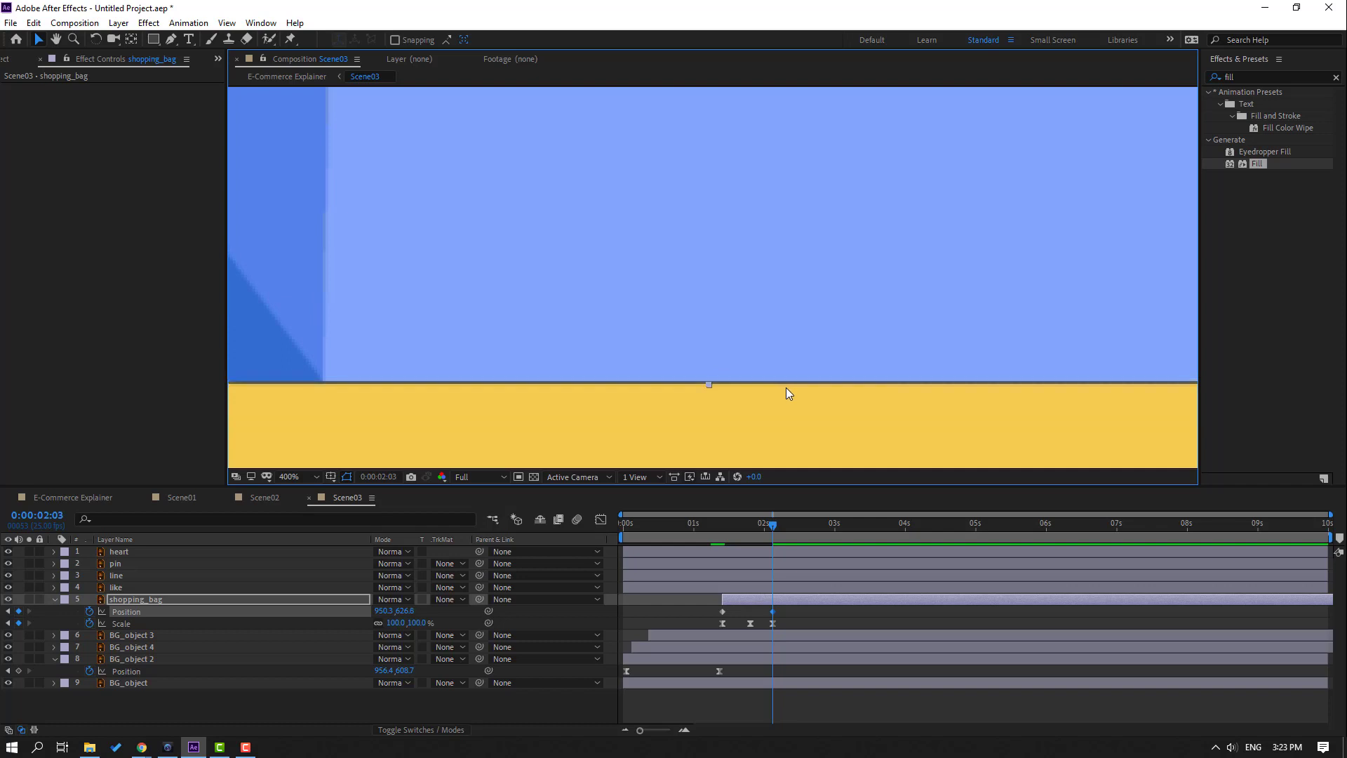
- Add a bounce Position keyframe at 2:06 with the bag about 5 px above the ground line
{"action": "key", "text": "slash"}
{"action": "key", "text": "Page_Down"}
{"action": "key", "text": "Page_Down"}
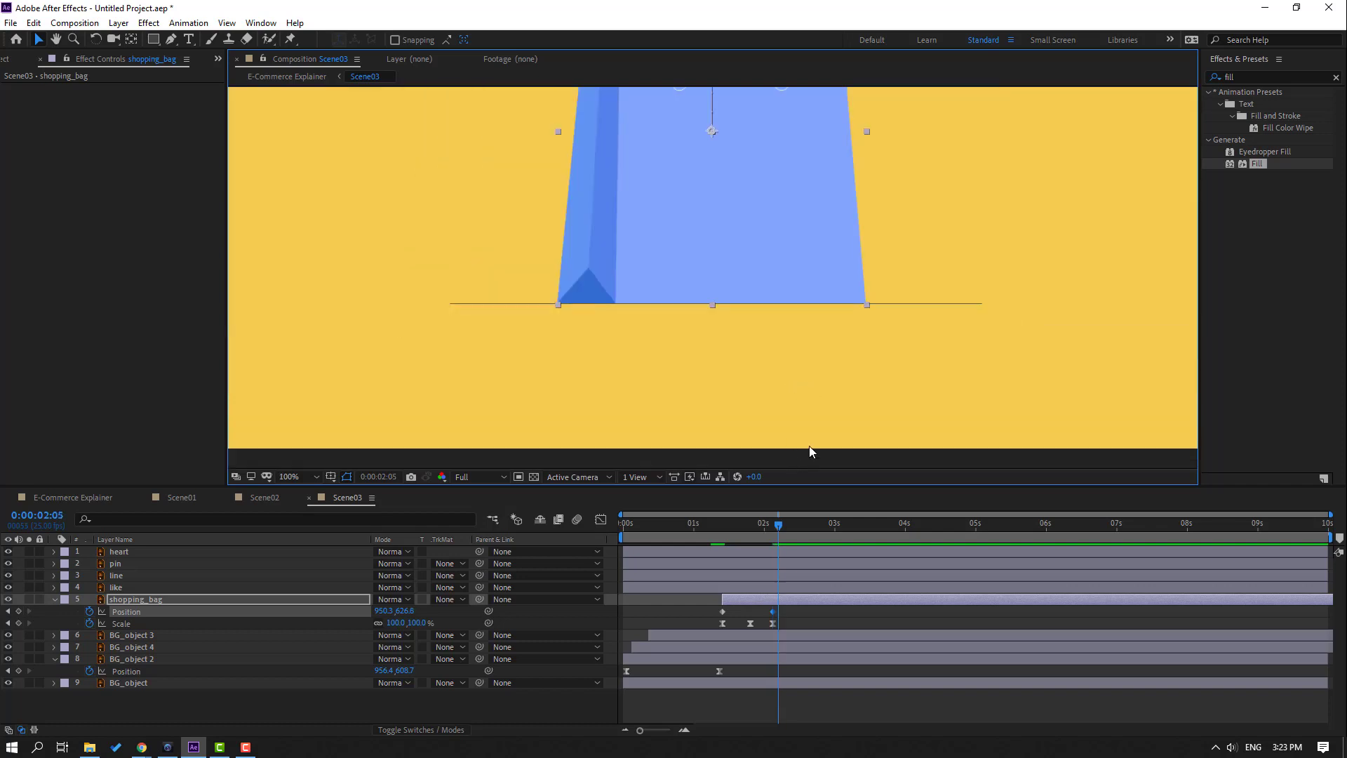
{"action": "key", "text": "period"}
{"action": "key", "text": "Up"}
{"action": "key", "text": "Up"}
{"action": "key", "text": "Up"}
{"action": "key", "text": "Up"}
{"action": "key", "text": "Up"}
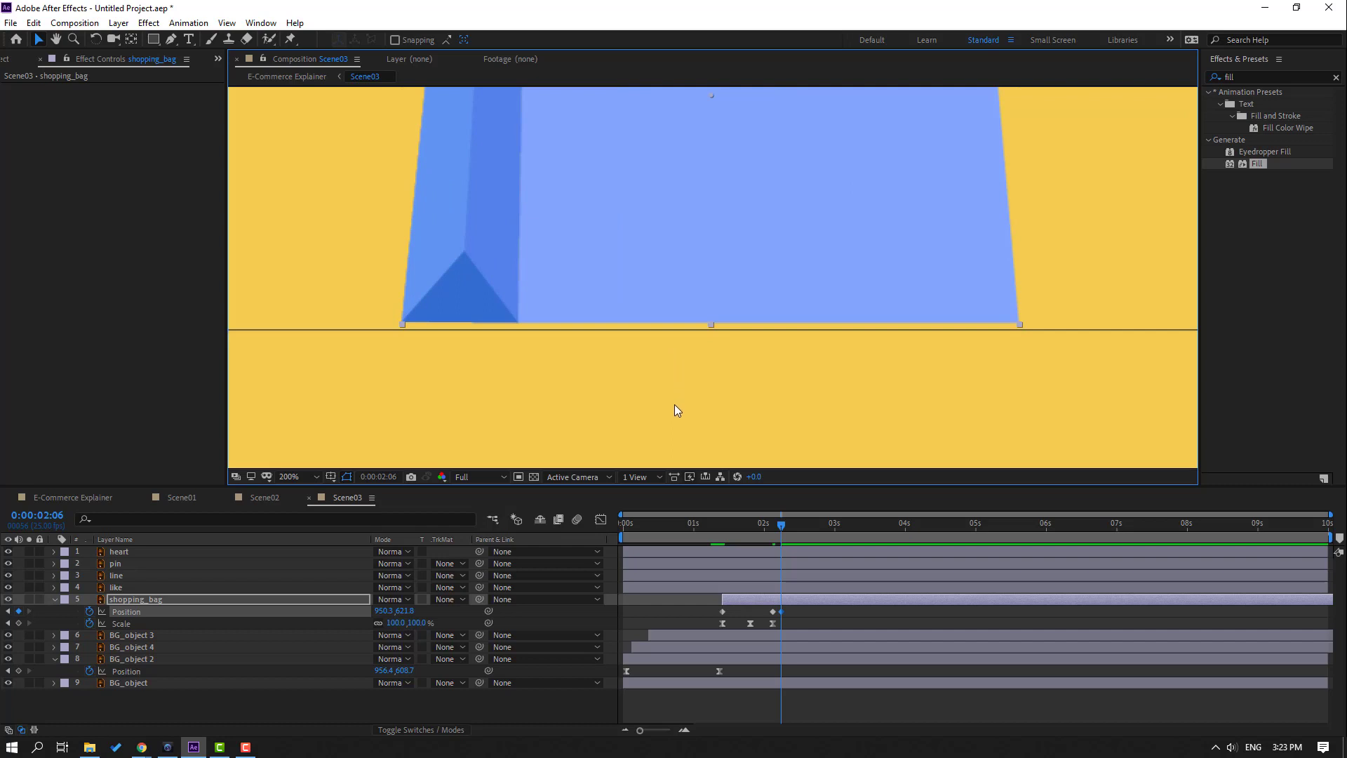
- Add a Position keyframe at 2:09 that brings the bag back down onto the ground line
{"action": "key", "text": "Page_Down"}
{"action": "key", "text": "Page_Down"}
{"action": "key", "text": "Down"}
{"action": "key", "text": "Down"}
{"action": "key", "text": "Down"}
{"action": "key", "text": "Down"}
{"action": "key", "text": "Down"}
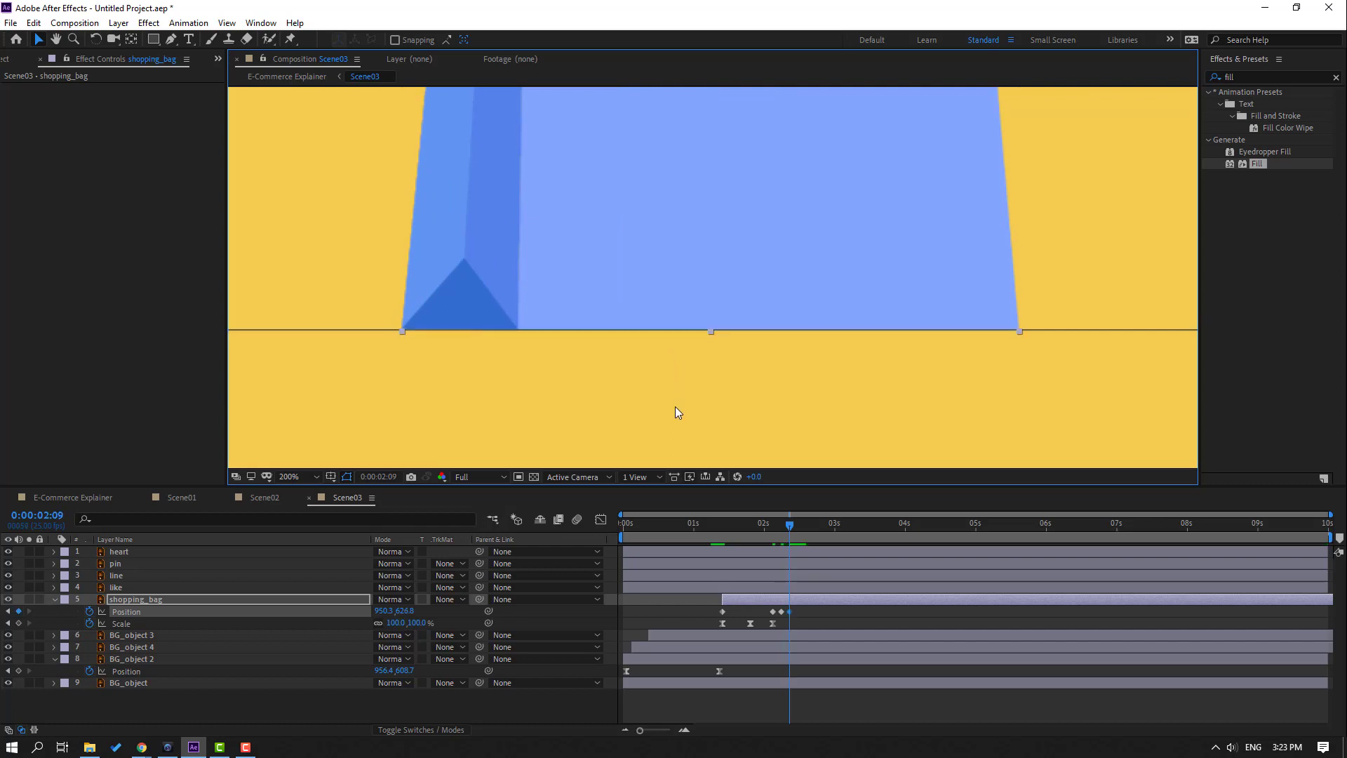
- Apply Easy Ease to all four shopping_bag Position keyframes and preview the drop
{"action": "left_click_drag", "start_coordinate": [796, 624], "coordinate": [717, 607]}
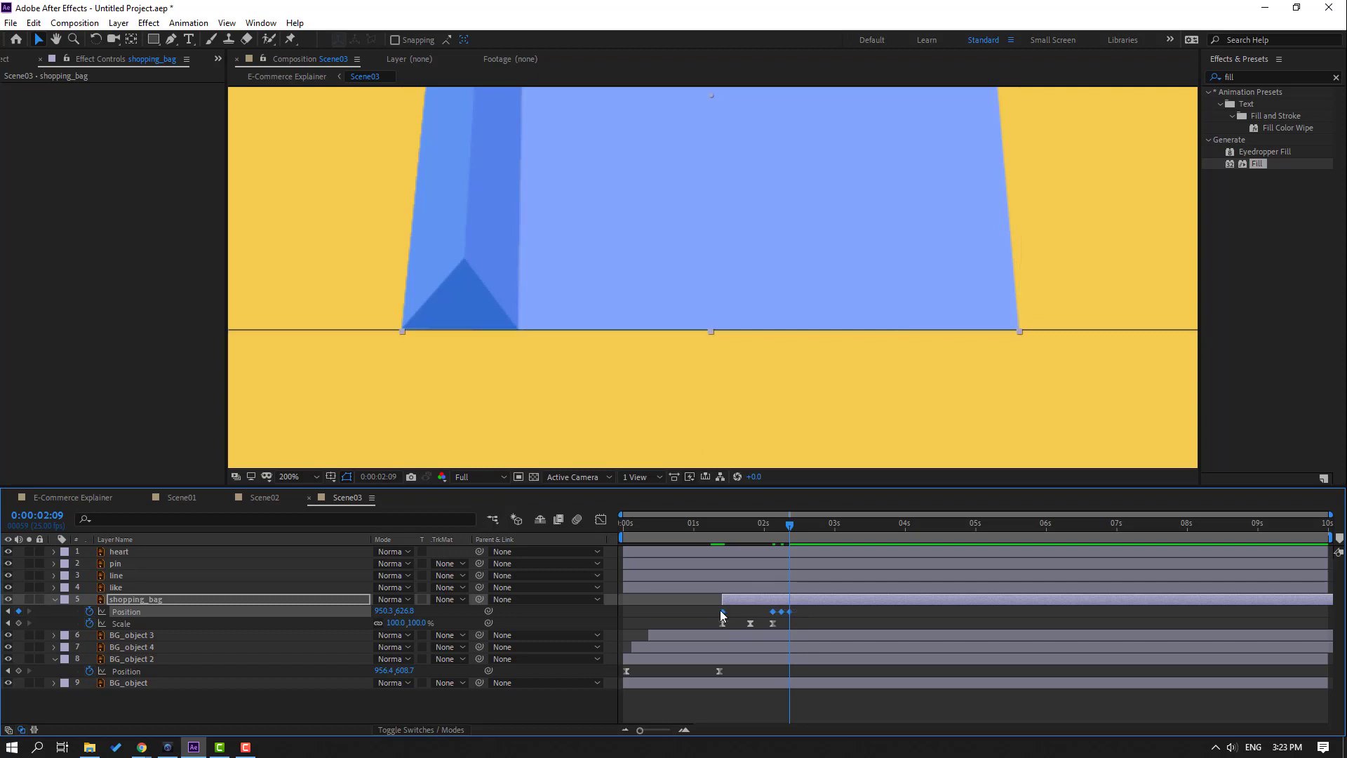
{"action": "right_click", "coordinate": [723, 611]}
{"action": "mouse_move", "coordinate": [814, 601]}
{"action": "left_click", "coordinate": [945, 648]}
{"action": "scroll", "coordinate": [861, 304], "scroll_direction": "down", "scroll_amount": 4}
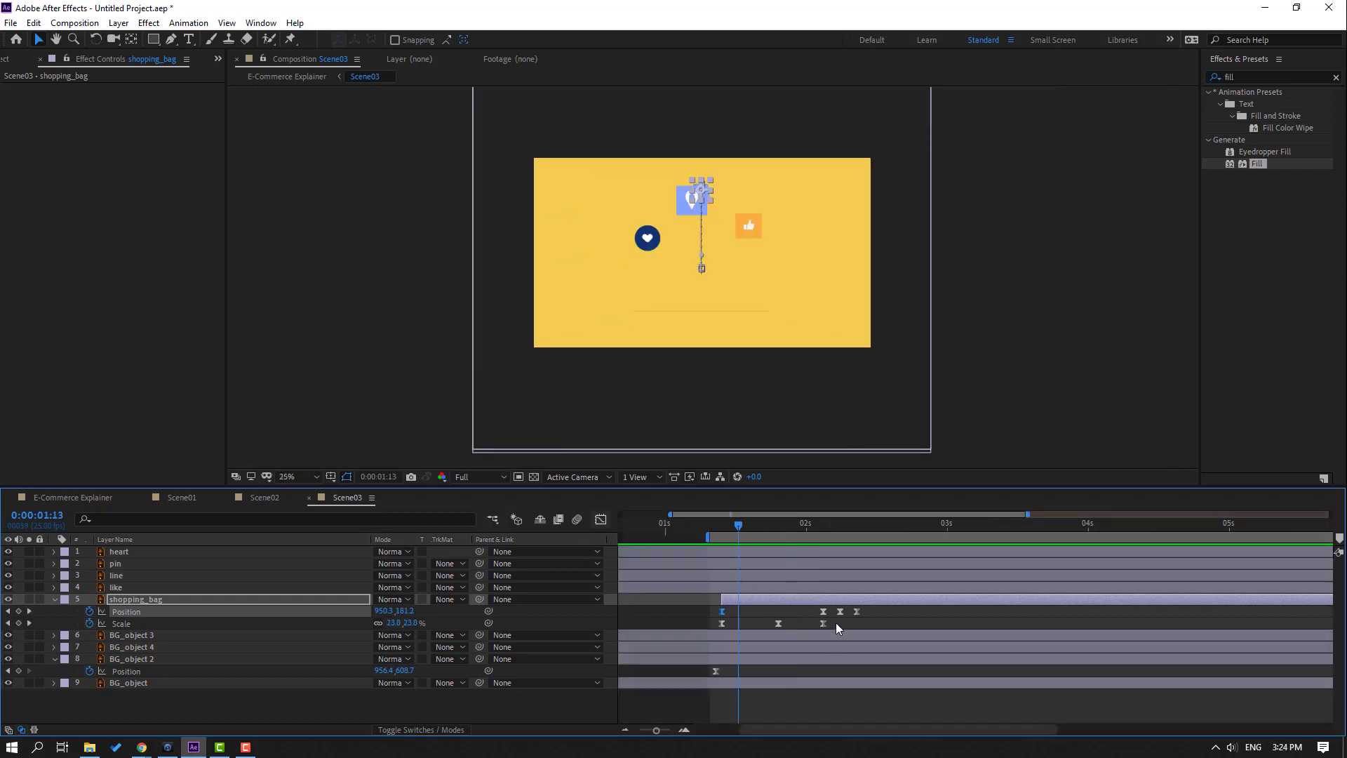
- Compress the three shopping_bag Scale keyframes to span about 4 frames from 1:10 and preview
{"action": "left_click_drag", "start_coordinate": [835, 627], "coordinate": [695, 633]}
{"action": "left_click_drag", "start_coordinate": [823, 624], "coordinate": [746, 630]}
{"action": "key", "text": "space"}
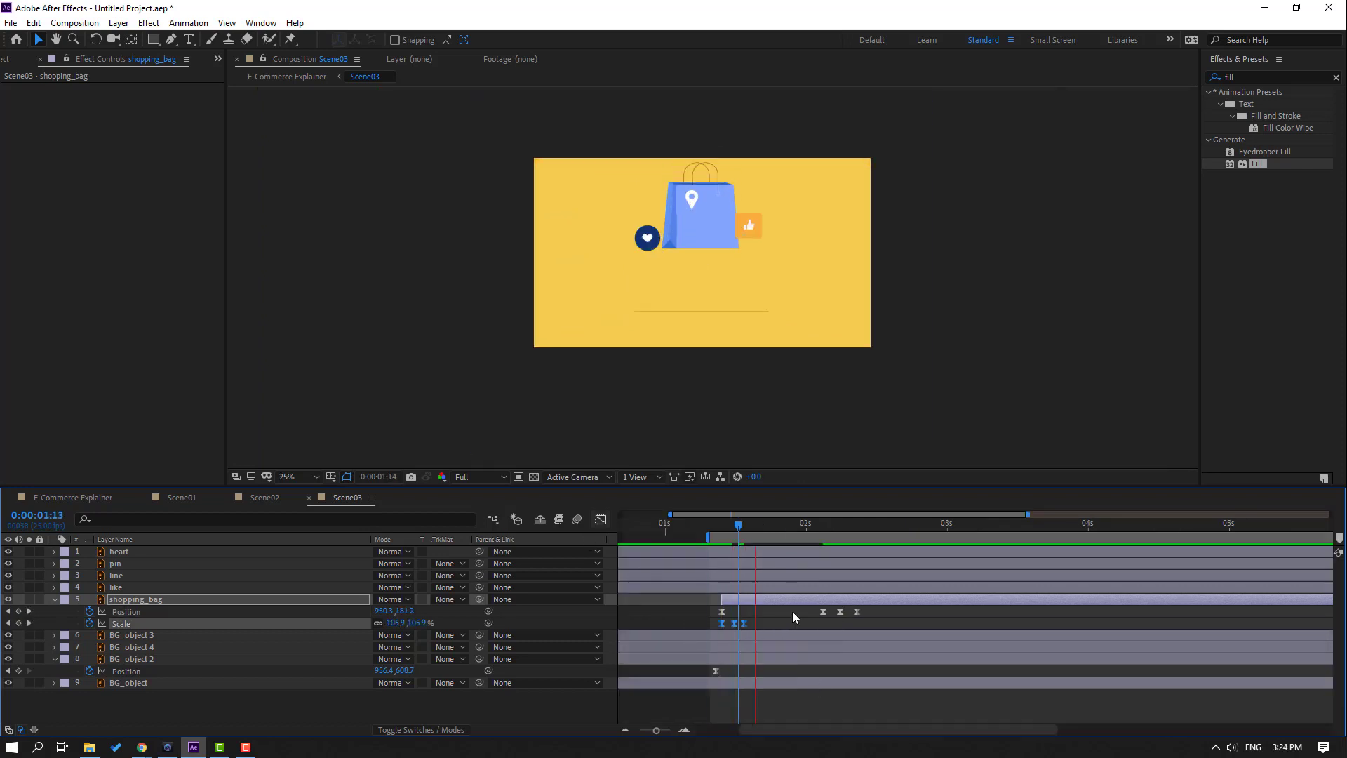
{"action": "key", "text": "space"}
- Shift the last three shopping_bag Position keyframes about 7 frames earlier, adjust the speed curve, and preview the drop
{"action": "left_click", "coordinate": [858, 615]}
{"action": "left_click_drag", "start_coordinate": [872, 609], "coordinate": [696, 621]}
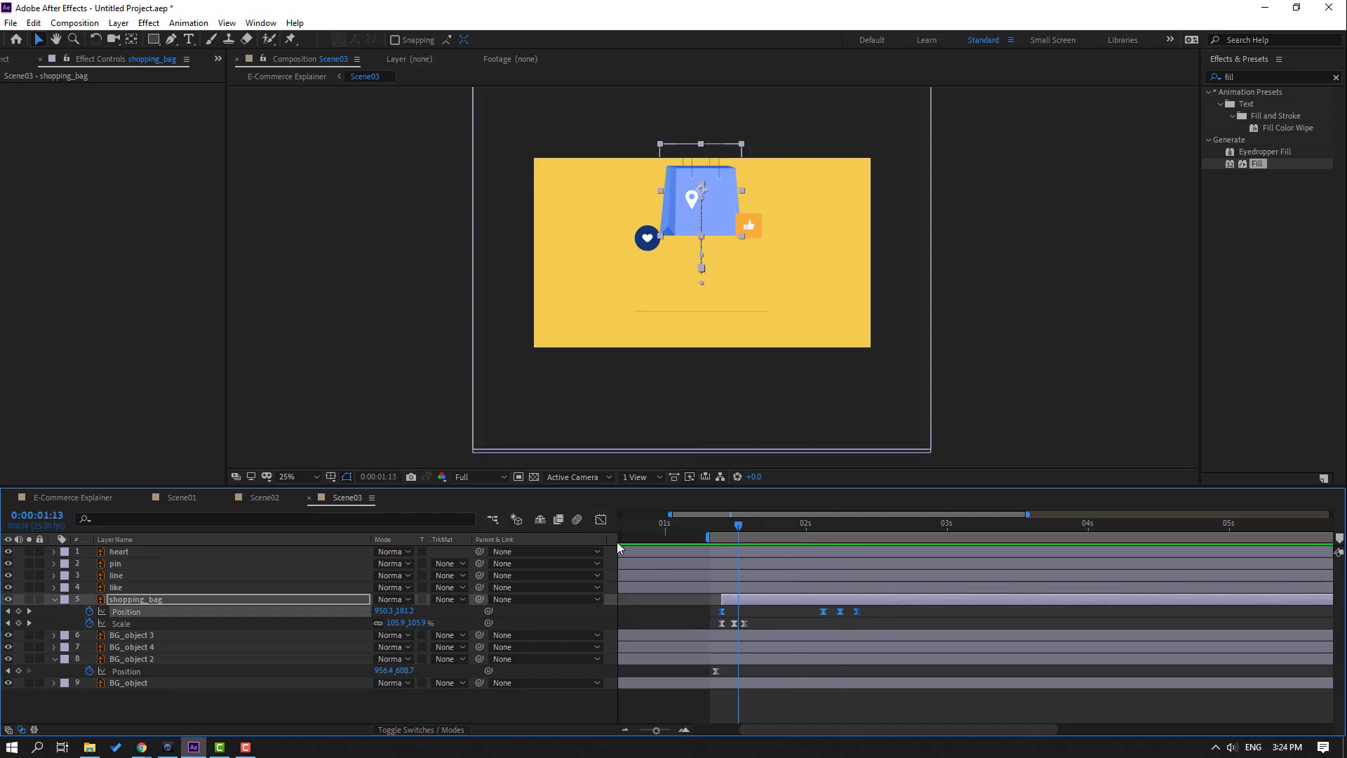
{"action": "key", "text": "shift+F3"}
{"action": "left_click_drag", "start_coordinate": [835, 693], "coordinate": [756, 691]}
{"action": "key", "text": "space"}
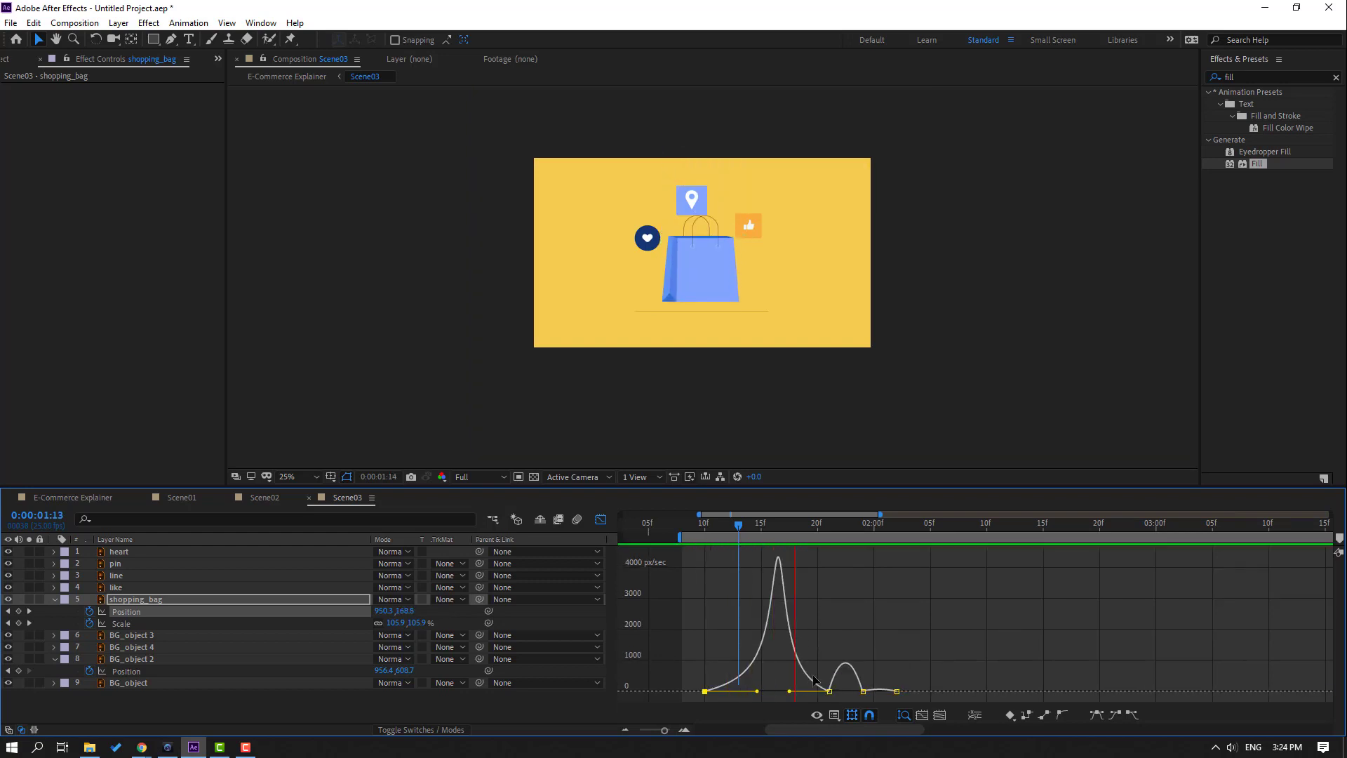
{"action": "key", "text": "space"}
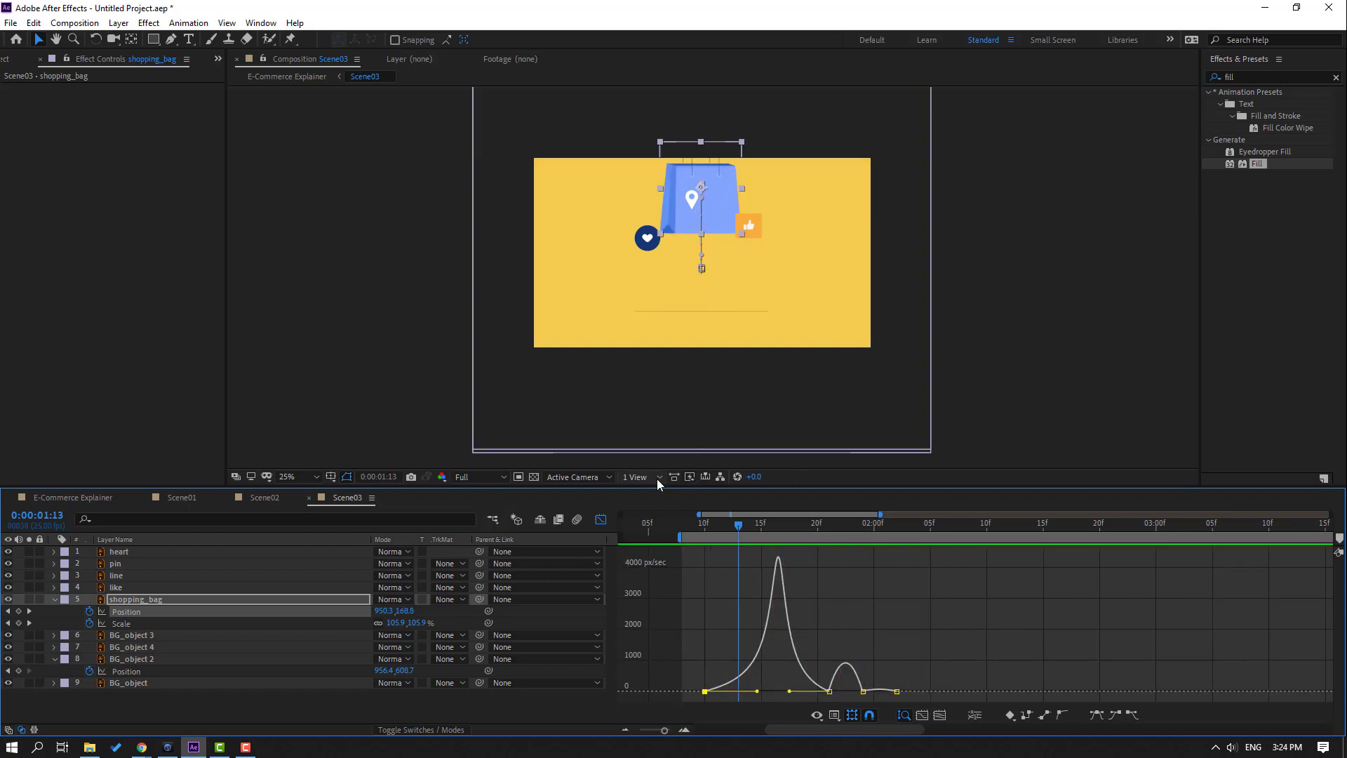
- Set the Spatial Interpolation of the last three shopping_bag Position keyframes to Linear and preview the bounce
{"action": "key", "text": "shift+F3"}
{"action": "left_click", "coordinate": [856, 616]}
{"action": "left_click_drag", "start_coordinate": [856, 616], "coordinate": [822, 619]}
{"action": "right_click", "coordinate": [830, 612]}
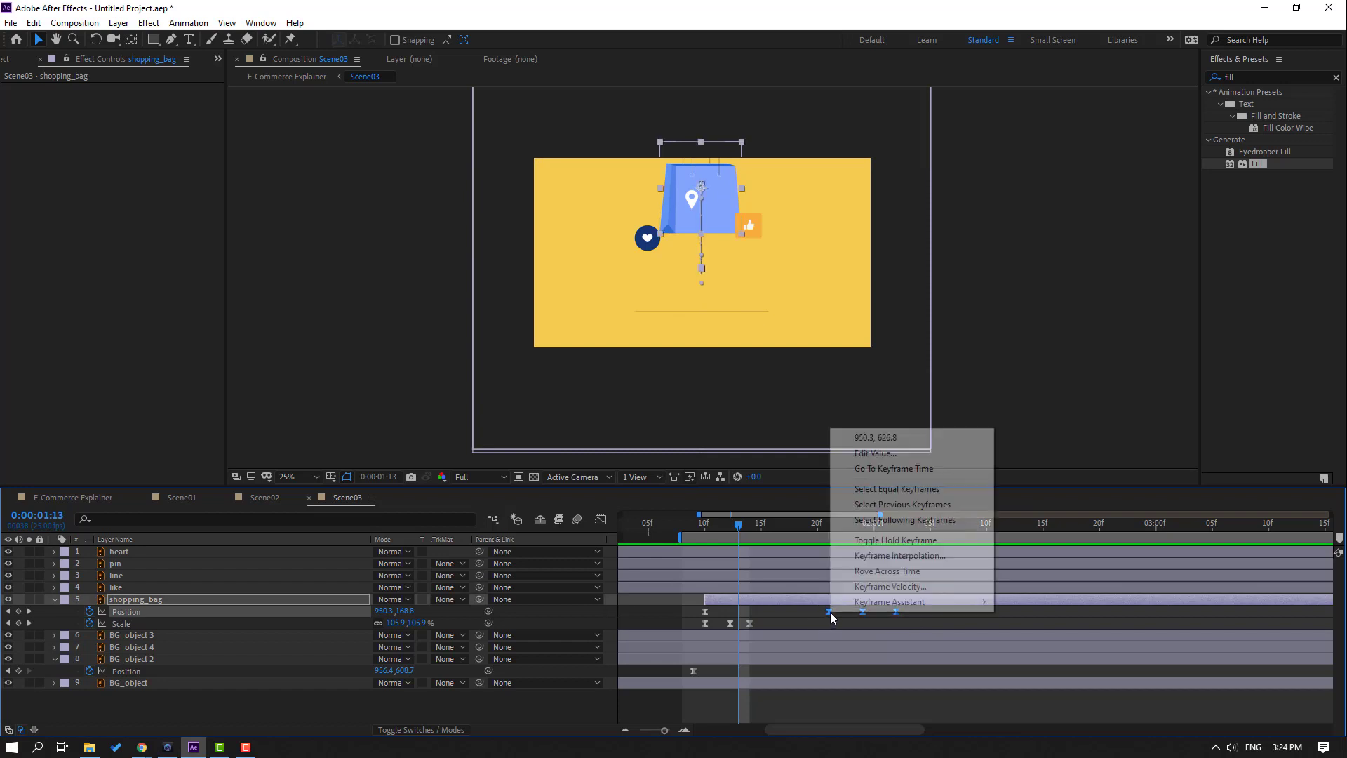
{"action": "left_click", "coordinate": [886, 556]}
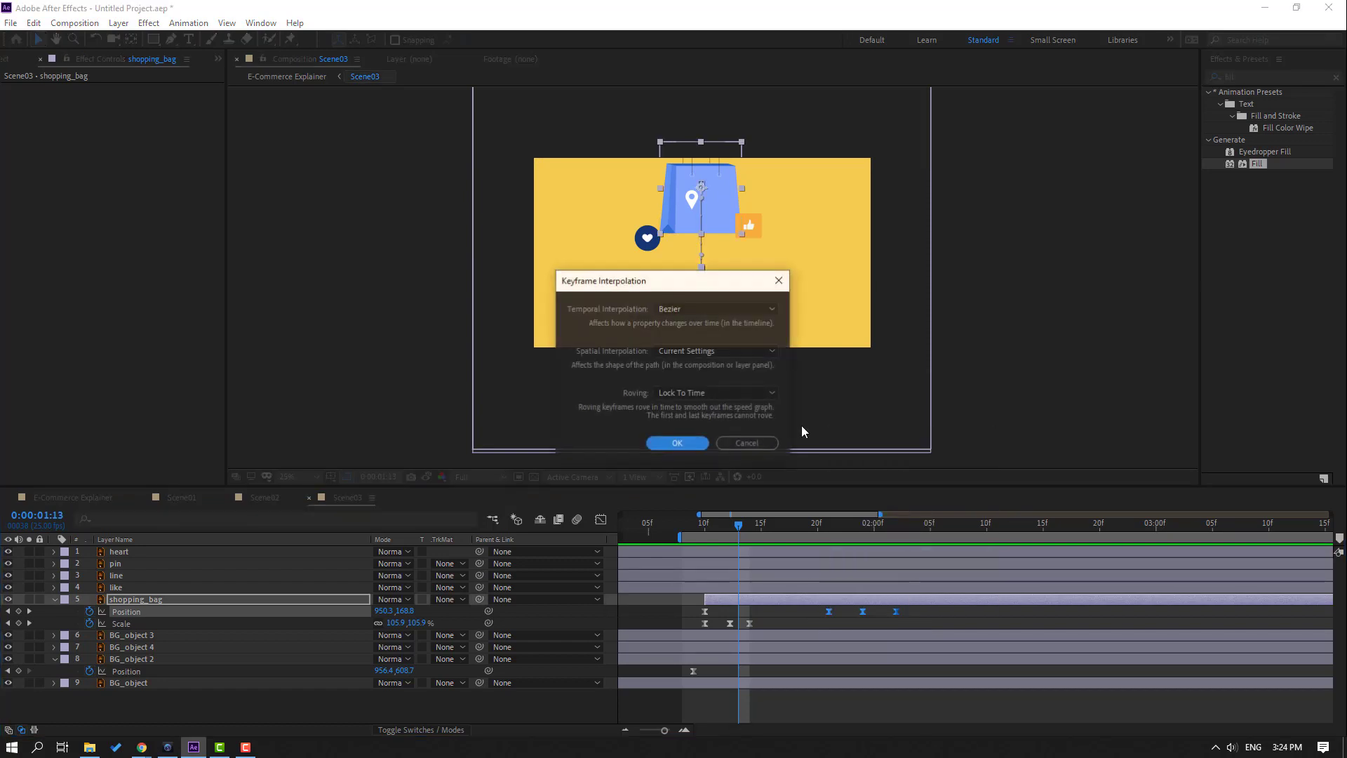
{"action": "left_click", "coordinate": [698, 352]}
{"action": "left_click", "coordinate": [675, 385]}
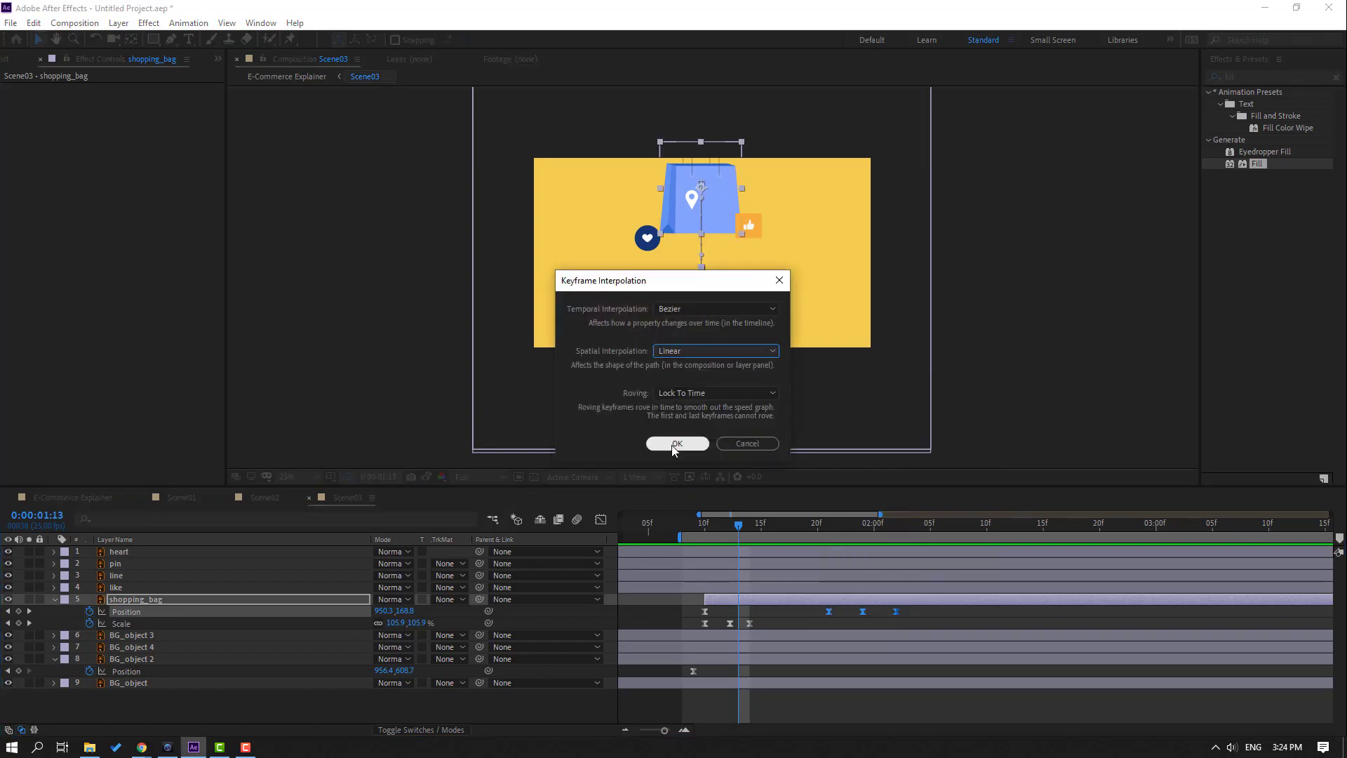
{"action": "left_click", "coordinate": [677, 444]}
{"action": "left_click", "coordinate": [817, 524]}
{"action": "key", "text": "space"}
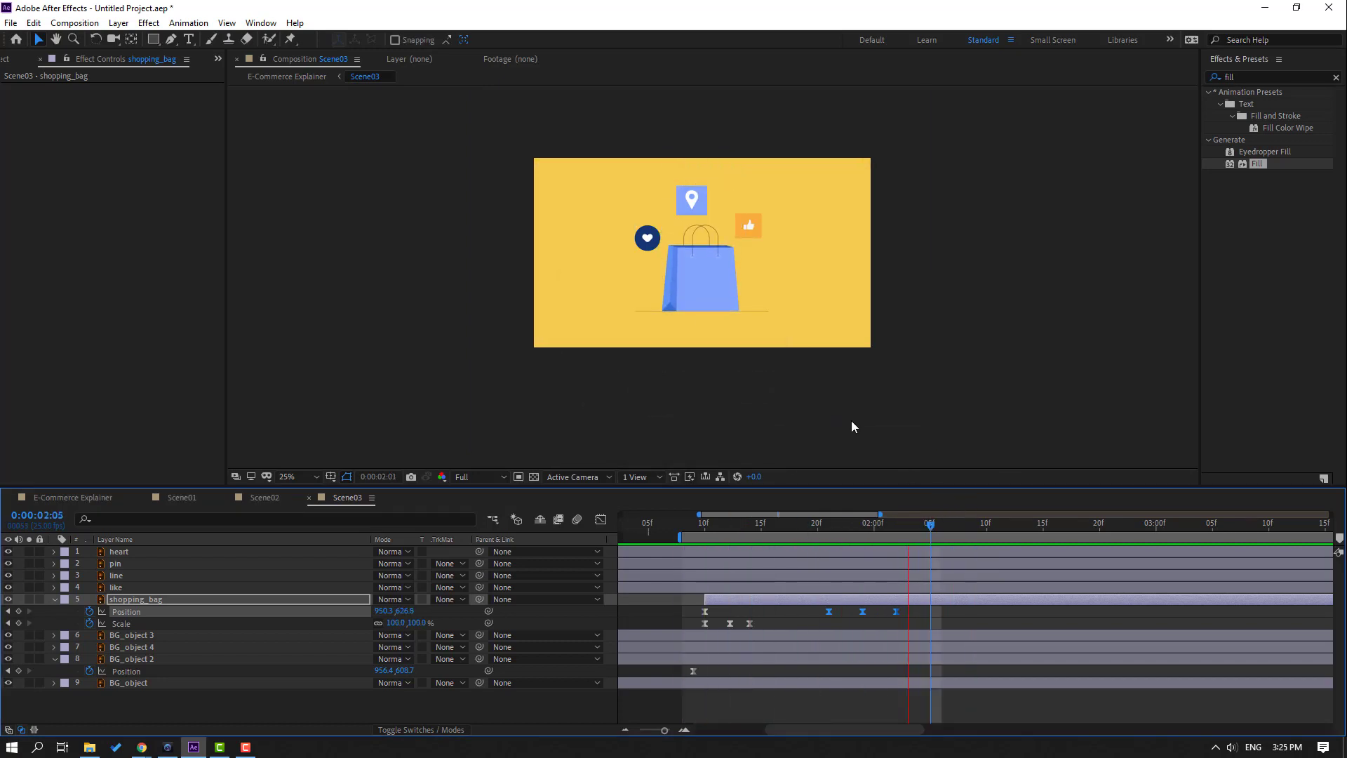
{"action": "key", "text": "comma"}
{"action": "key", "text": "period"}
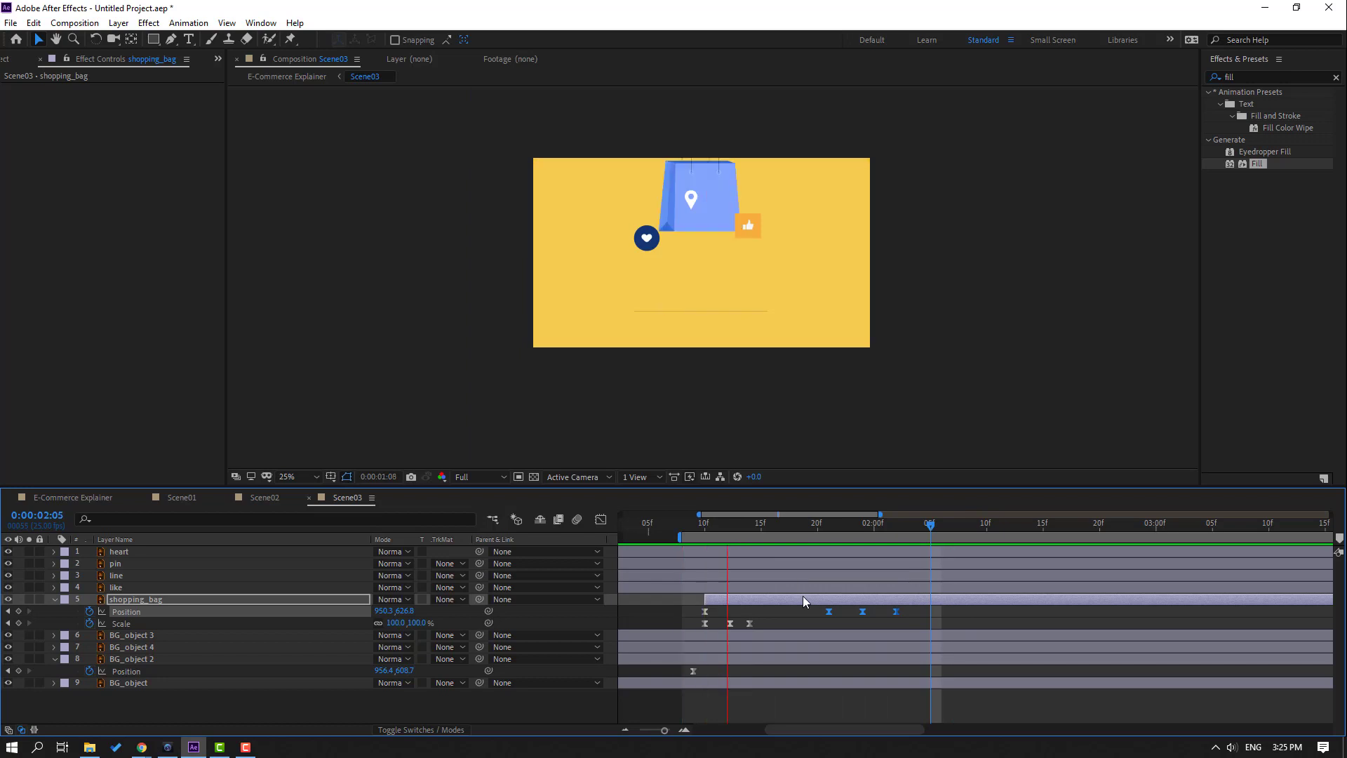
{"action": "key", "text": "space"}
- Shorten the landing keyframe's incoming handle in the Position speed graph so the bag's speed peaks closer to landing, and preview
{"action": "left_click", "coordinate": [600, 521]}
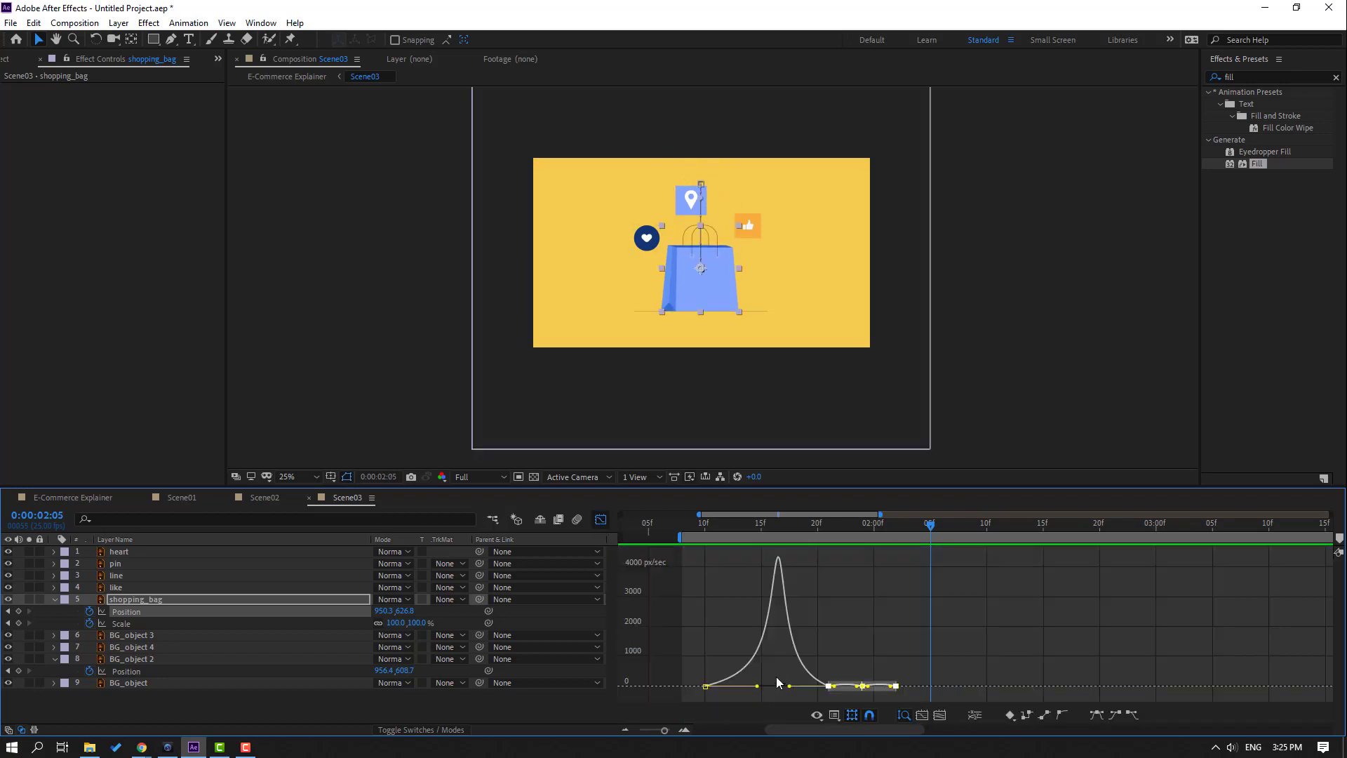
{"action": "mouse_move", "coordinate": [821, 692]}
{"action": "left_mouse_down"}
{"action": "mouse_move", "coordinate": [839, 697]}
{"action": "mouse_move", "coordinate": [809, 692]}
{"action": "left_mouse_up"}
{"action": "key", "text": "space"}
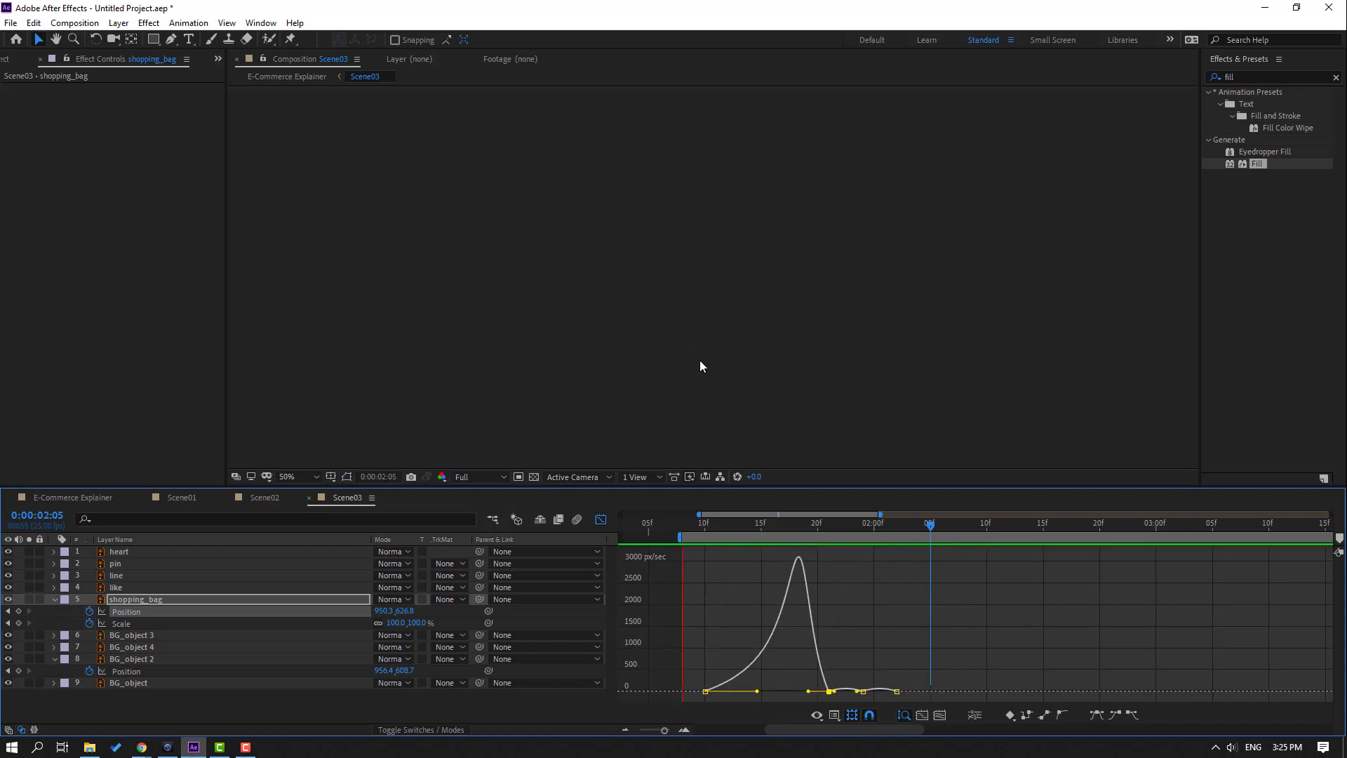
{"action": "key", "text": "space"}
{"action": "key", "text": "space"}
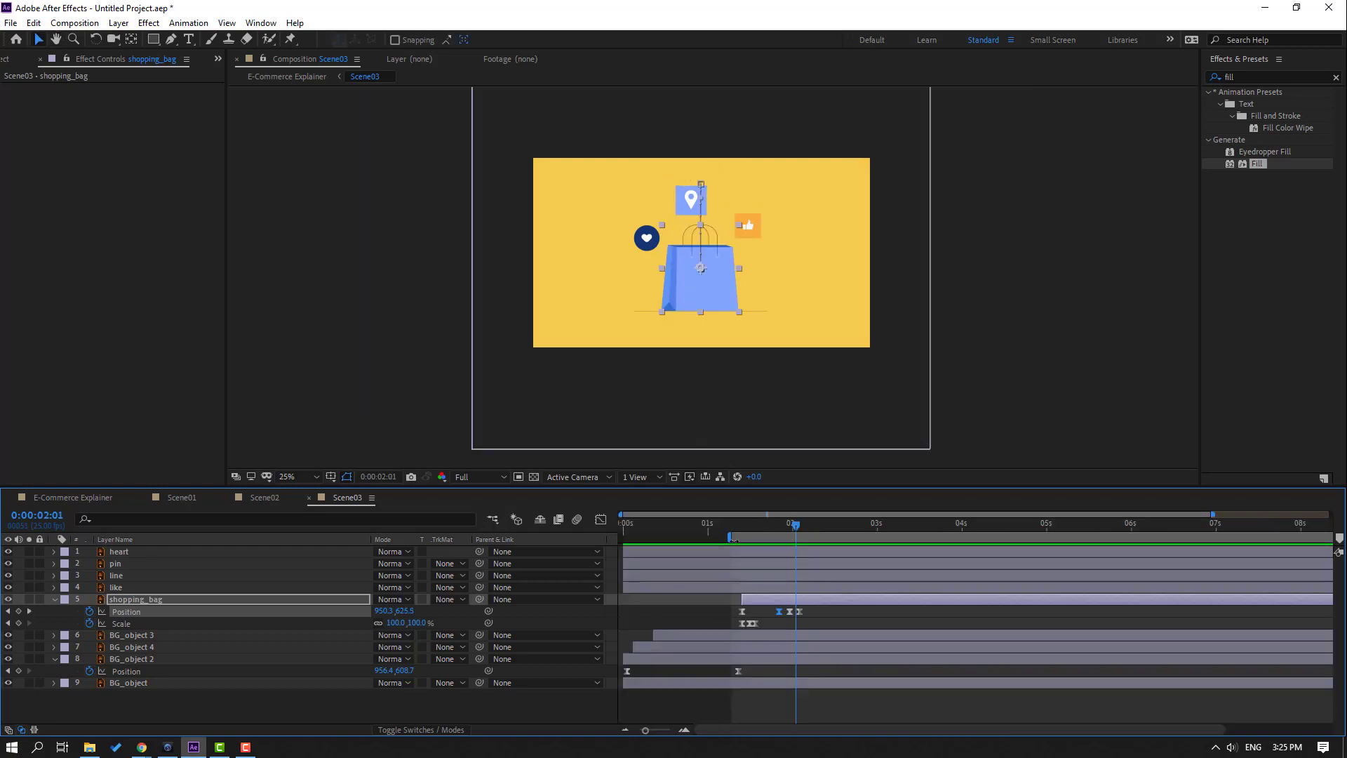
- Shift the shopping_bag layer earlier to start at about 15 frames and preview it with the background transition
{"action": "key", "text": "space"}
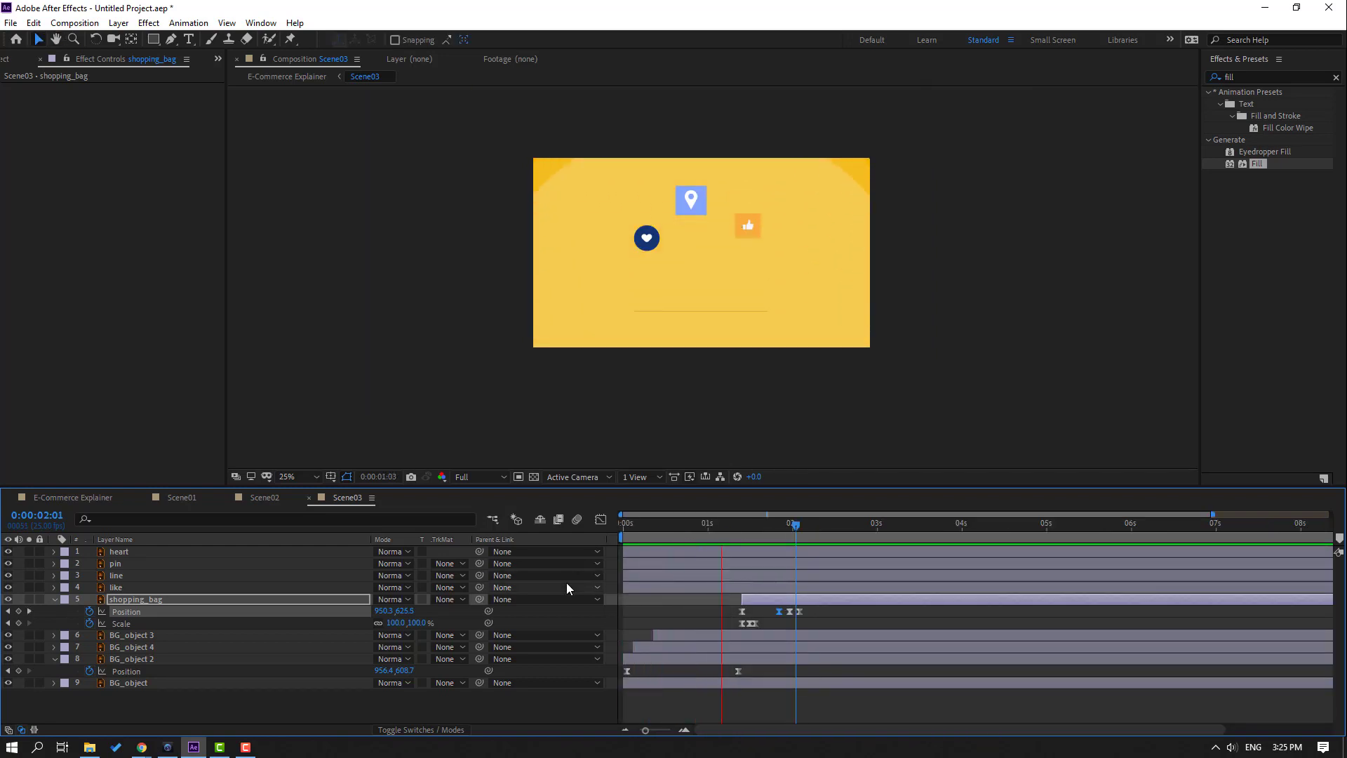
{"action": "key", "text": "space"}
{"action": "left_click_drag", "start_coordinate": [750, 600], "coordinate": [723, 604]}
{"action": "key", "text": "space"}
{"action": "key", "text": "space"}
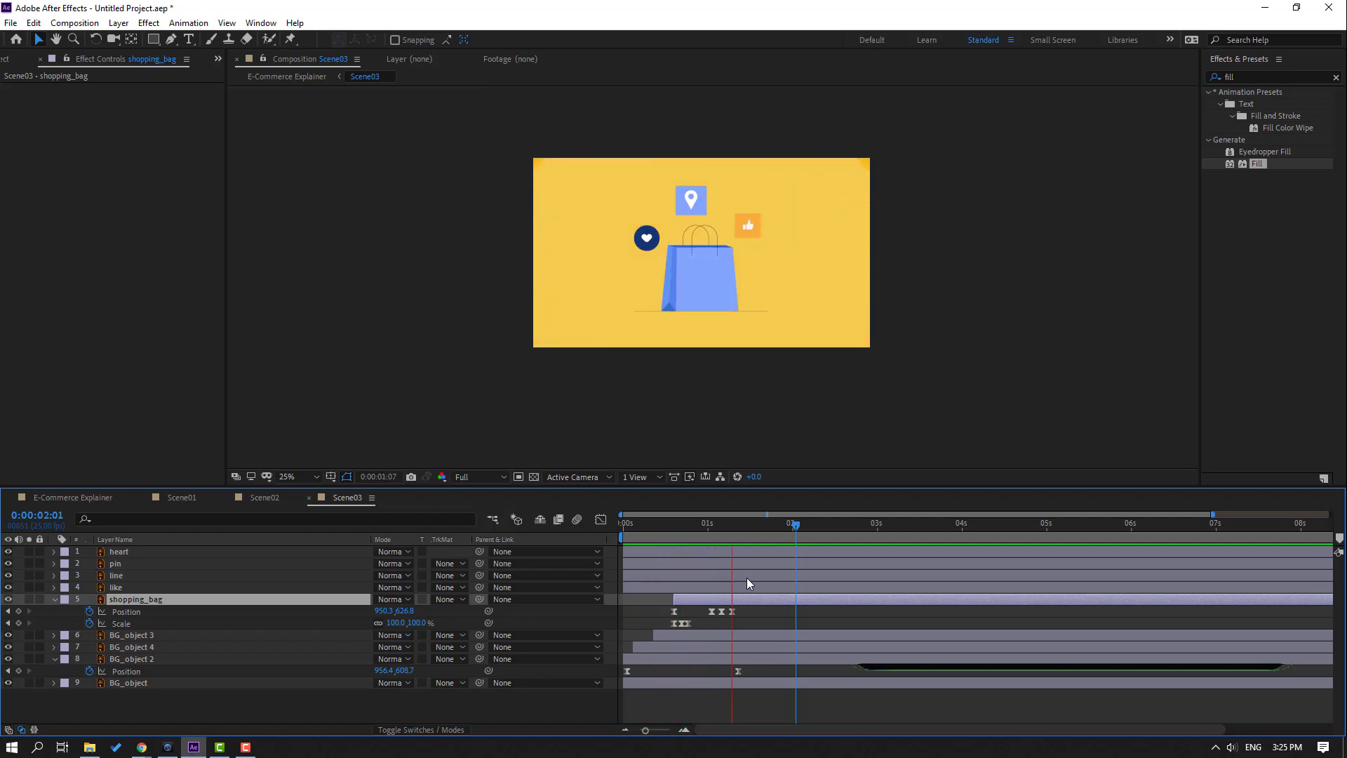
{"action": "key", "text": "space"}
- Nudge the bag slightly higher at its bounce Position keyframe at 1:04
{"action": "key", "text": "slash"}
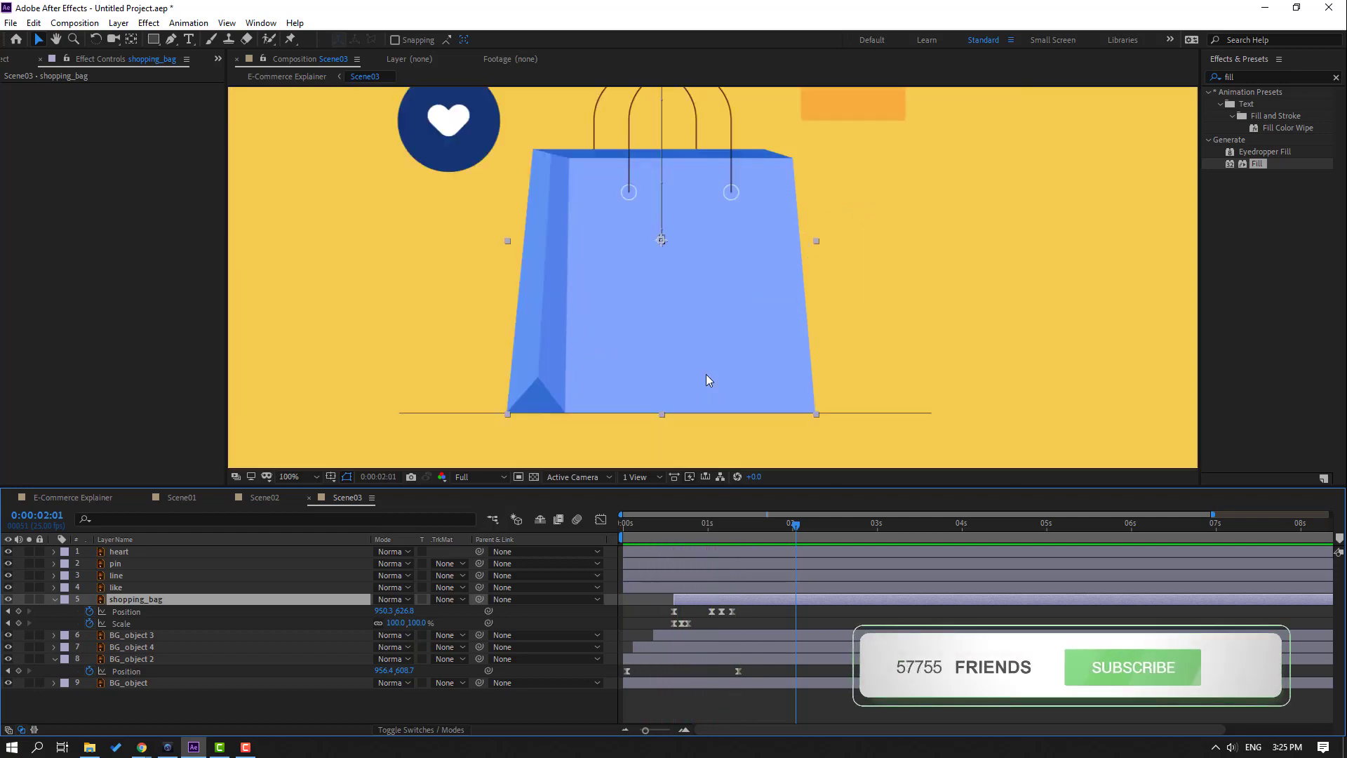
{"action": "left_click_drag", "start_coordinate": [714, 517], "coordinate": [710, 523]}
{"action": "left_click", "coordinate": [712, 524]}
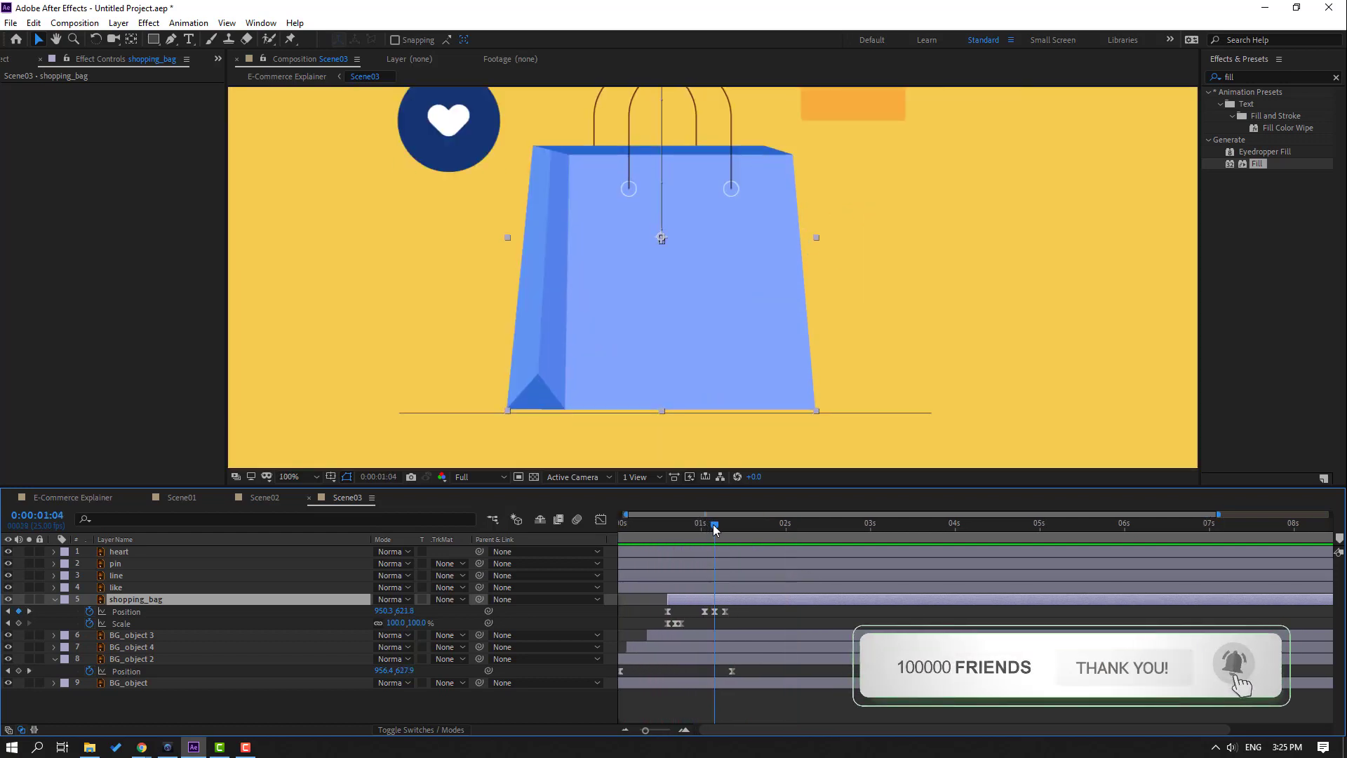
{"action": "left_click", "coordinate": [710, 616]}
{"action": "left_click", "coordinate": [714, 611]}
{"action": "key", "text": "Up"}
{"action": "key", "text": "Up"}
{"action": "key", "text": "Up"}
{"action": "key", "text": "Up"}
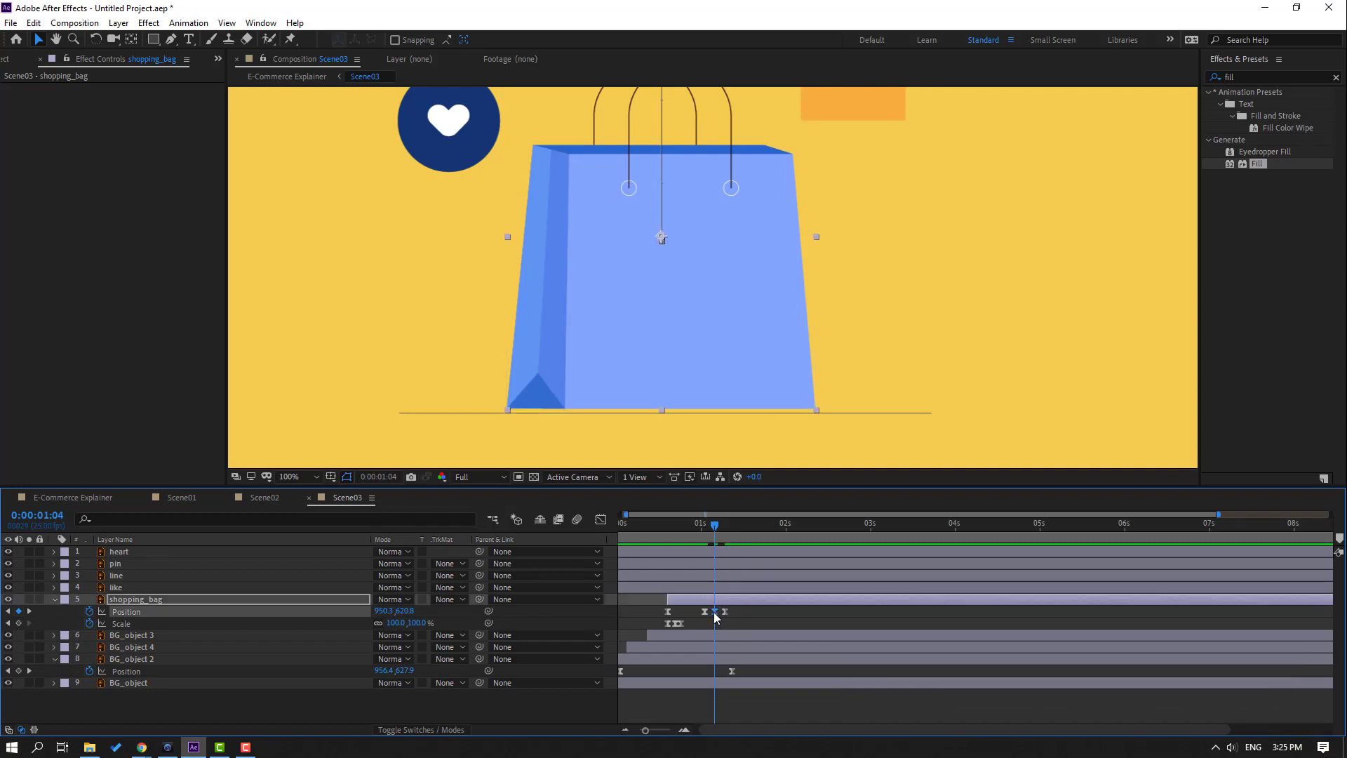
- Preview the adjusted bag bounce together with the circle background transition
{"action": "key", "text": "shift+slash"}
{"action": "key", "text": "space"}
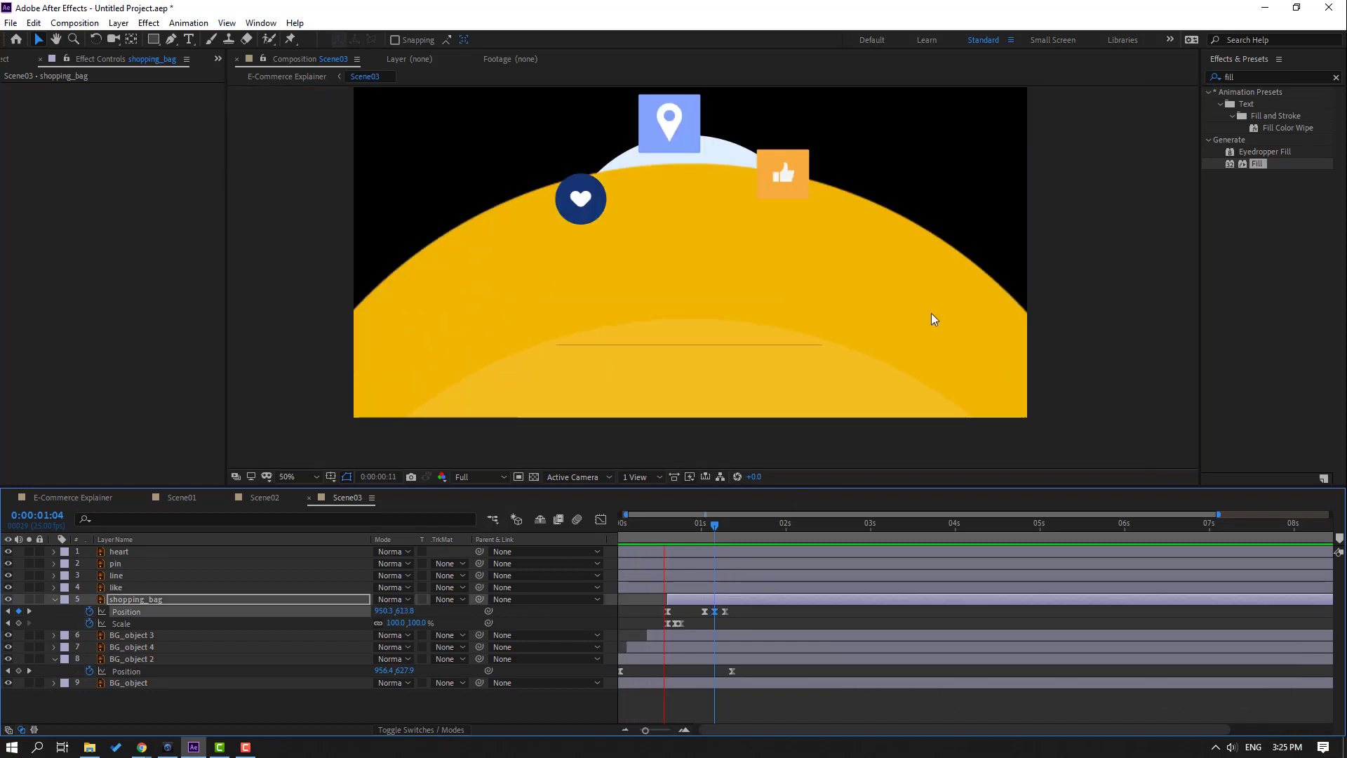
{"action": "key", "text": "comma"}
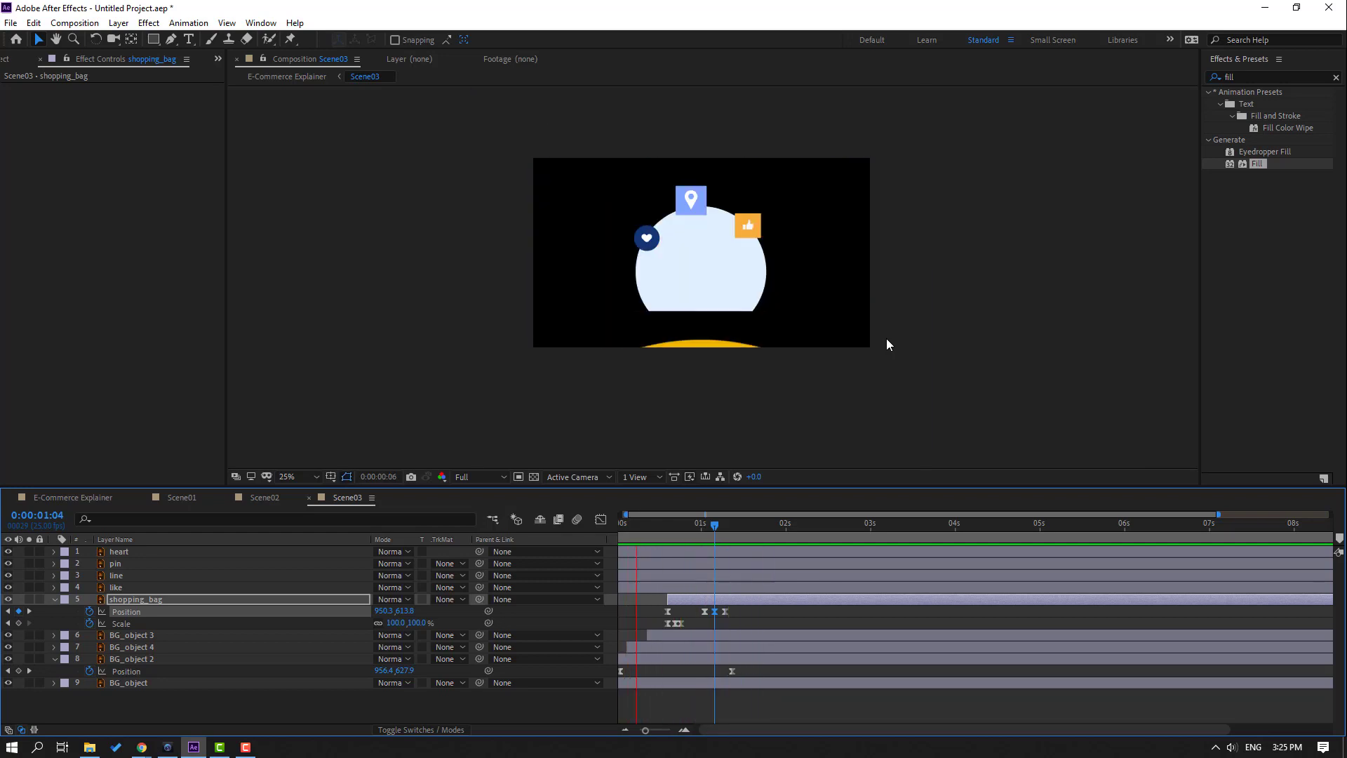
{"action": "key", "text": "space"}
{"action": "scroll", "coordinate": [719, 325], "scroll_direction": "up", "scroll_amount": 3}
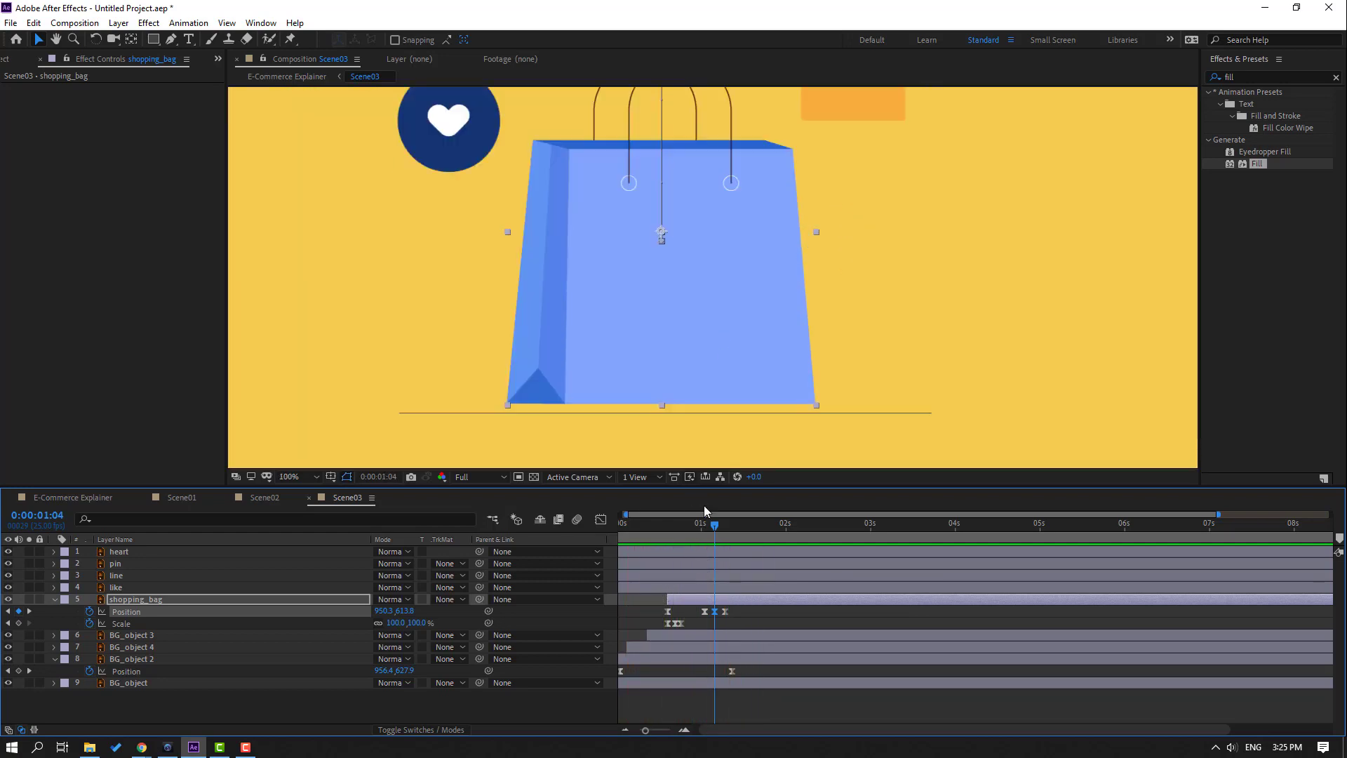
- Add Rotation keyframes to the shopping_bag layer, -29° at frame 15 and 0° at 1:00, and preview the tilt
{"action": "left_click_drag", "start_coordinate": [678, 526], "coordinate": [667, 526]}
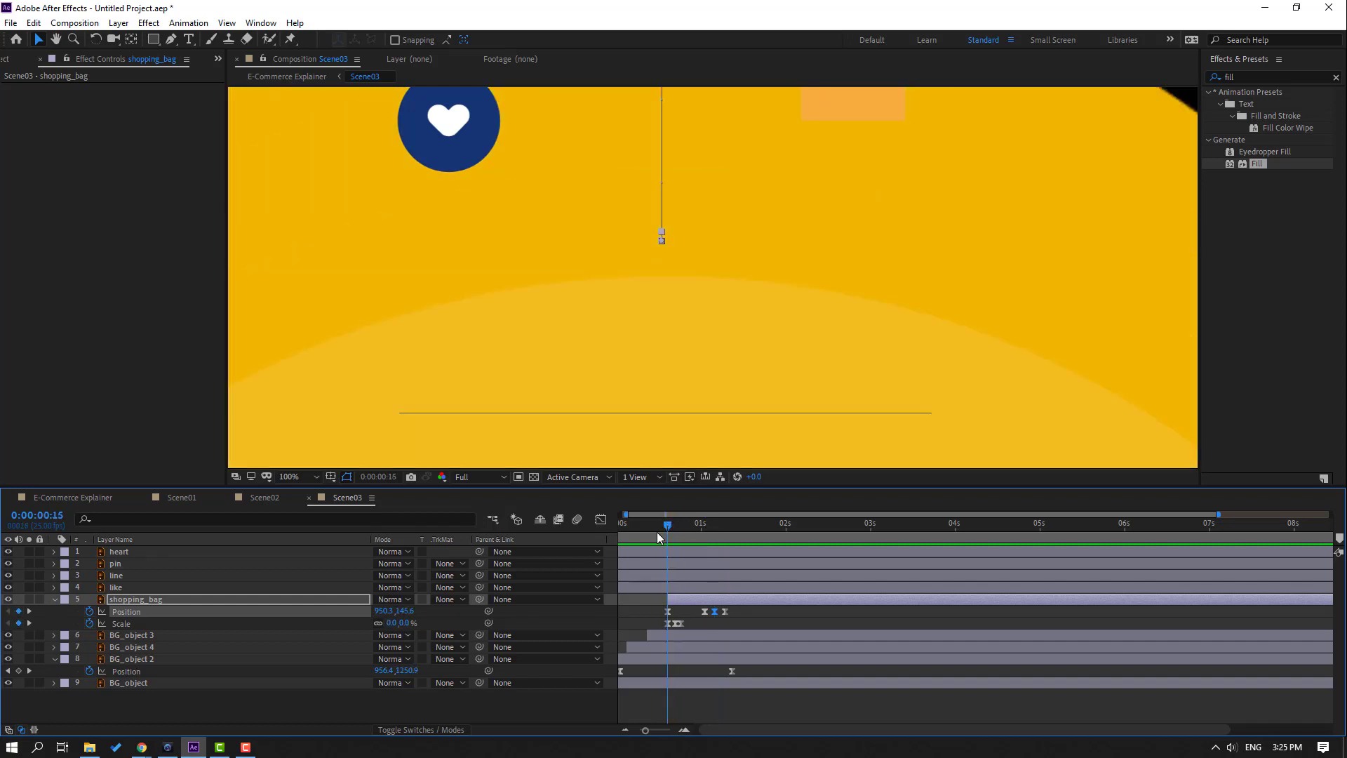
{"action": "key", "text": "shift+r"}
{"action": "left_click", "coordinate": [89, 635]}
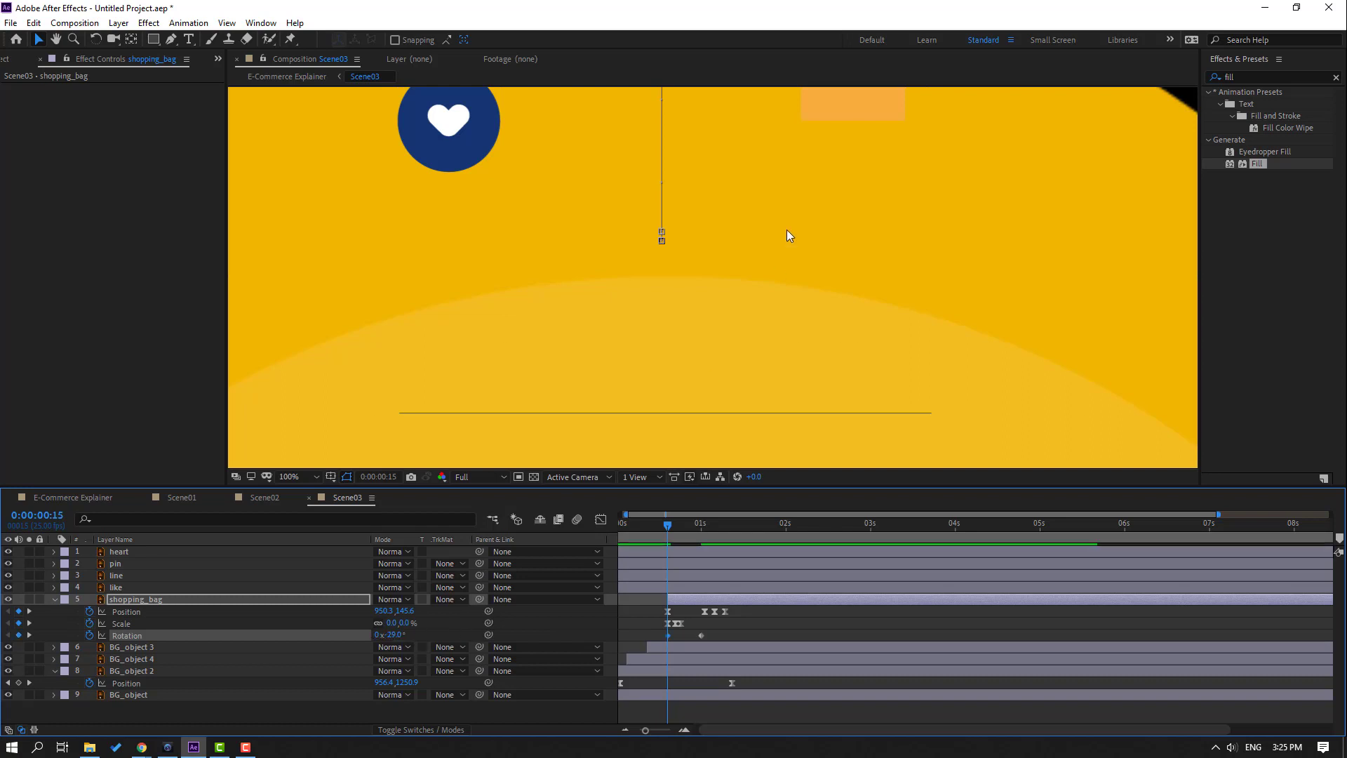
{"action": "scroll", "coordinate": [789, 237], "scroll_direction": "down", "scroll_amount": 4}
{"action": "key", "text": "space"}
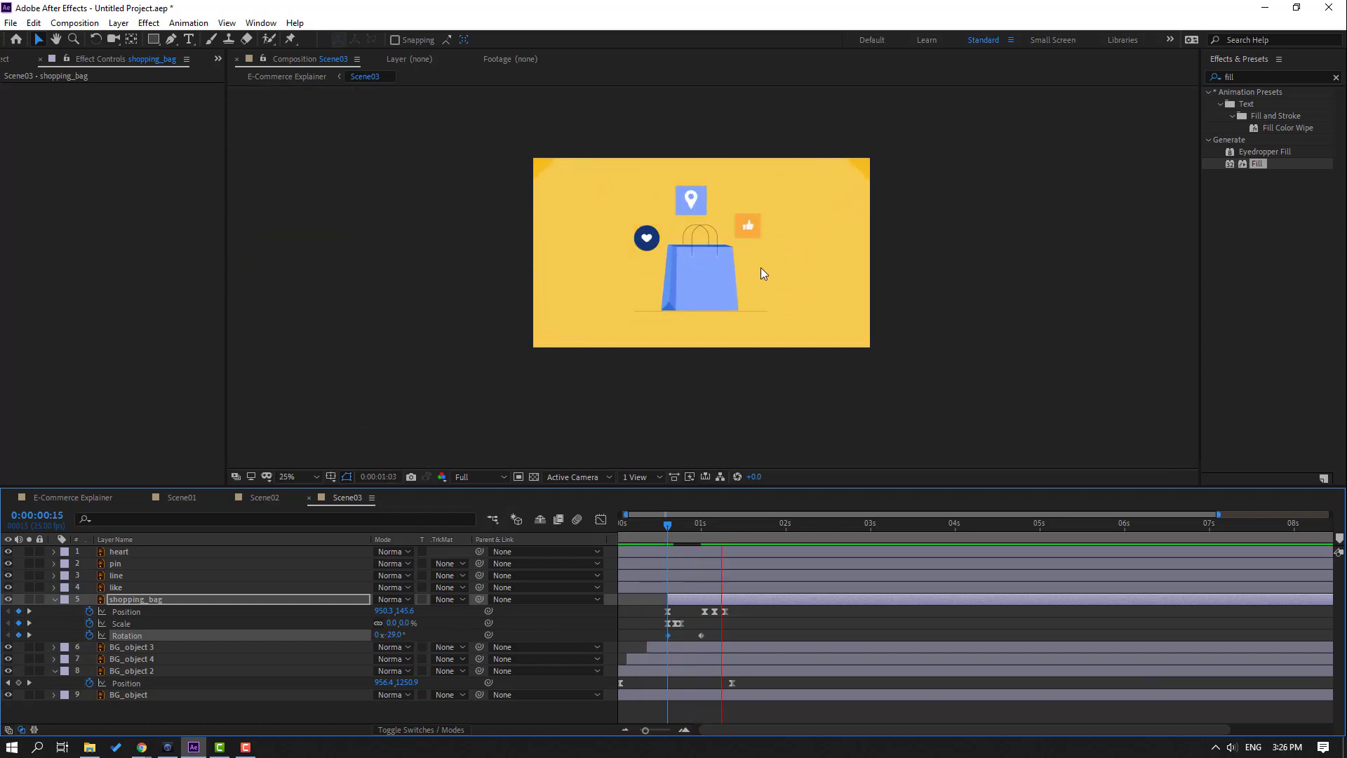
{"action": "scroll", "coordinate": [735, 277], "scroll_direction": "up", "scroll_amount": 2}
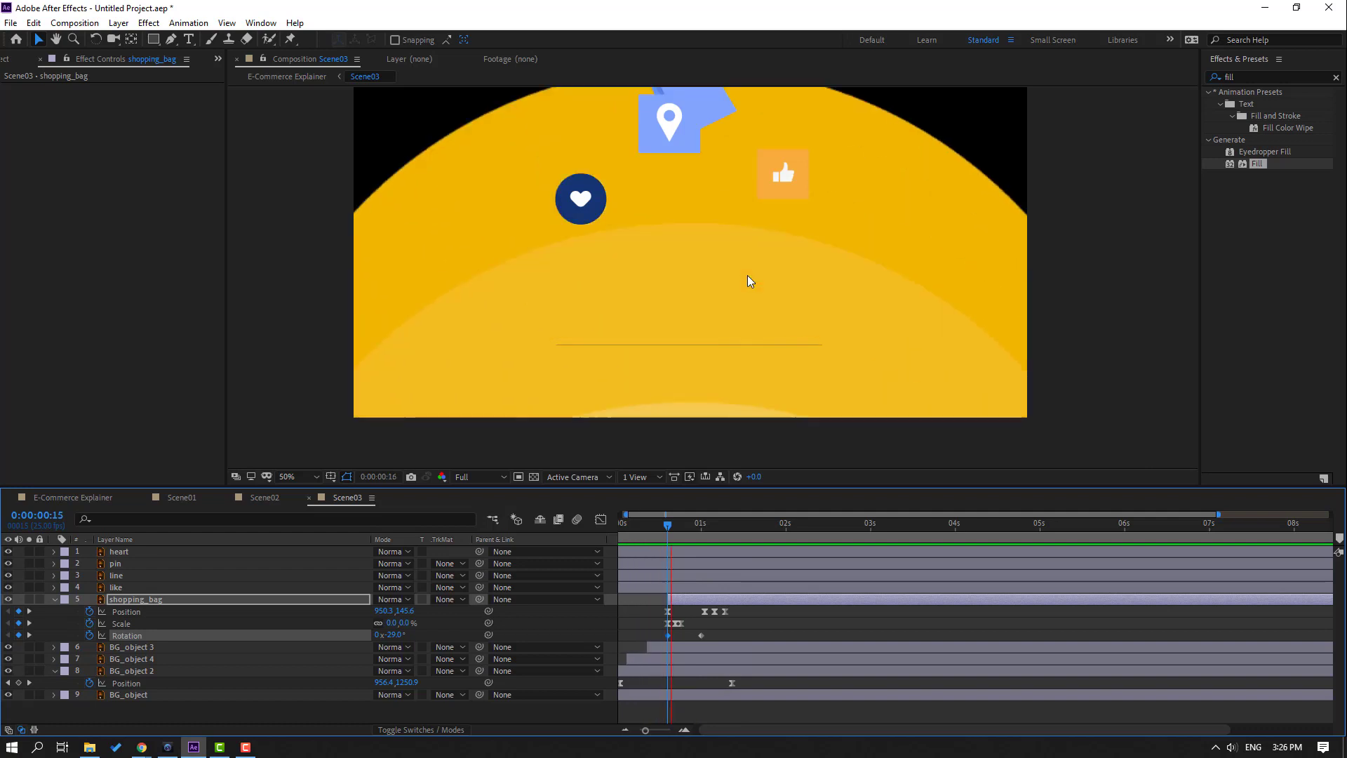
{"action": "key", "text": "space"}
- Move the shopping_bag's second Rotation keyframe to the landing at 1:01 and set it to 3°
{"action": "left_click_drag", "start_coordinate": [667, 524], "coordinate": [700, 525]}
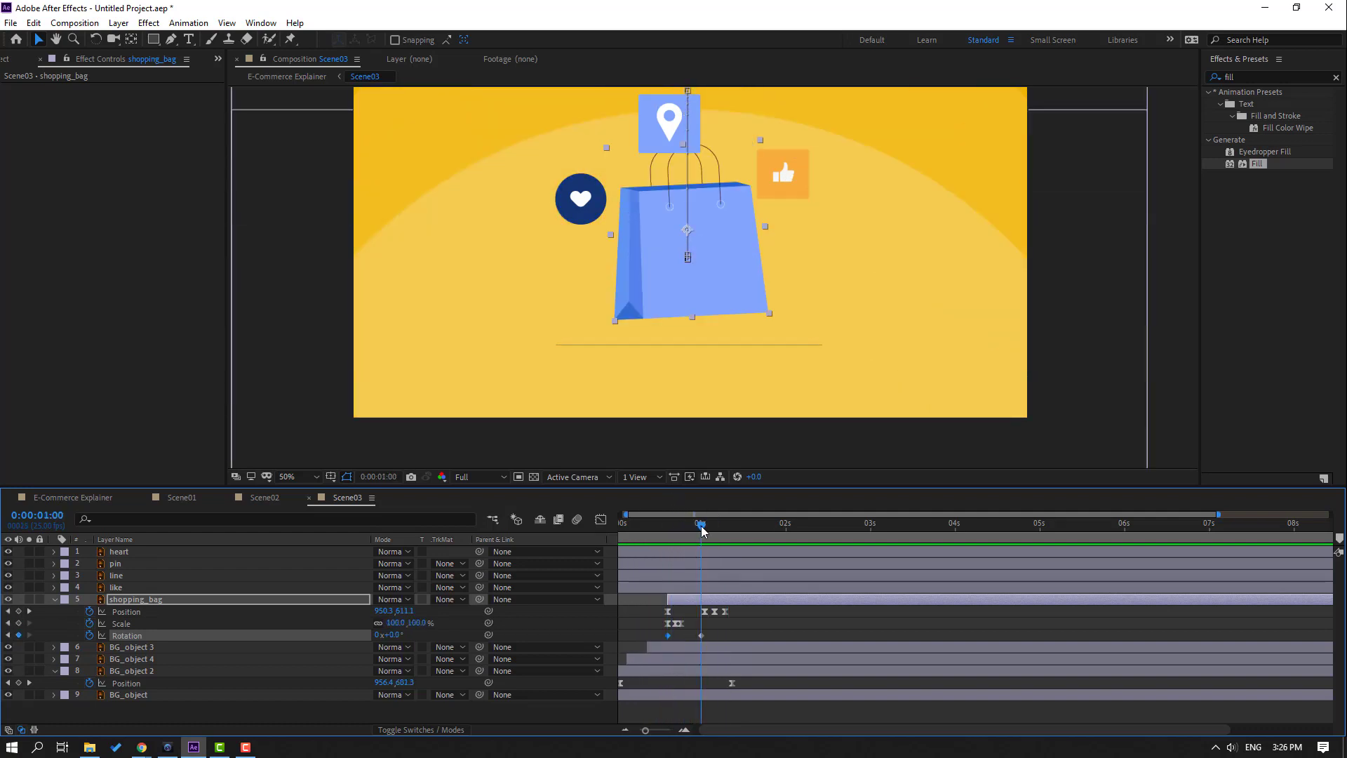
{"action": "key", "text": "equal"}
{"action": "key", "text": "equal"}
{"action": "key", "text": "equal"}
{"action": "left_click_drag", "start_coordinate": [702, 640], "coordinate": [724, 637]}
{"action": "left_click_drag", "start_coordinate": [709, 522], "coordinate": [723, 526]}
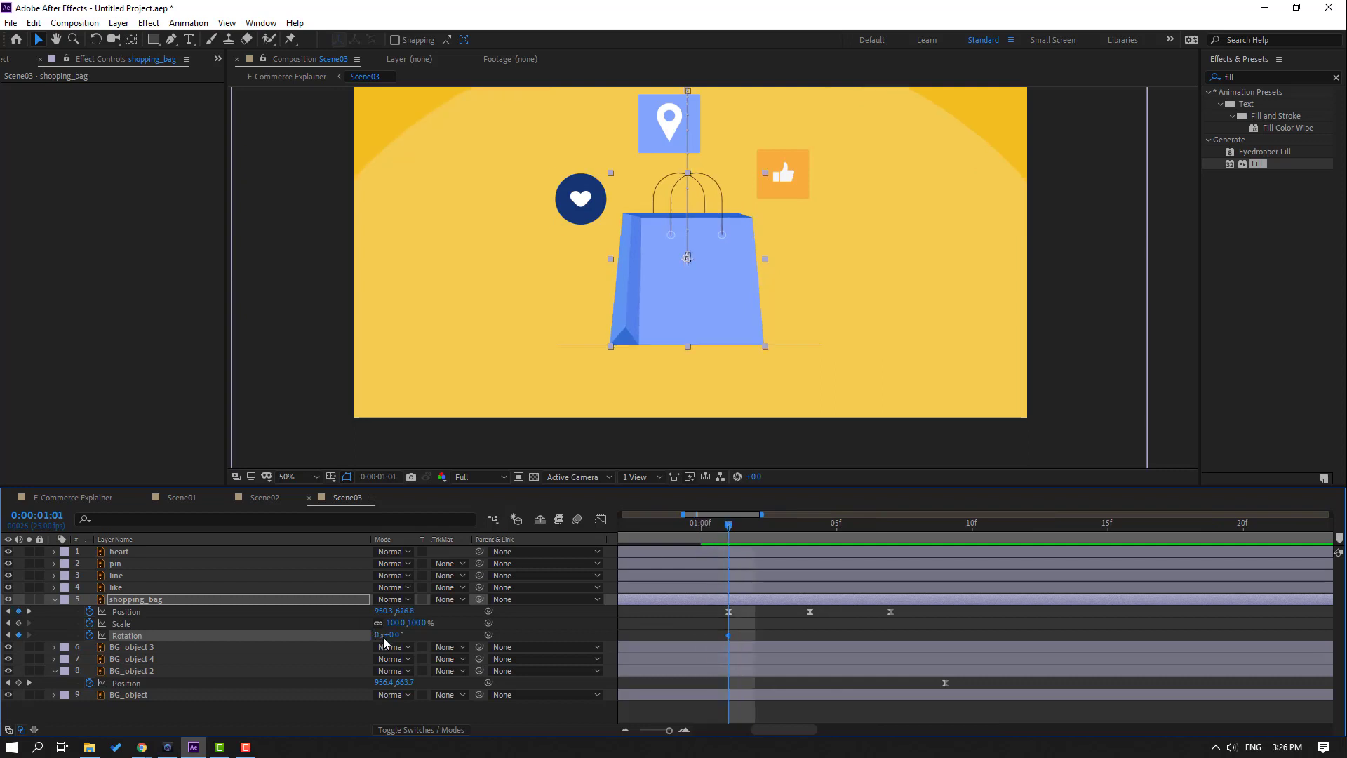
{"action": "type", "text": "3"}
{"action": "key", "text": "Return"}
- Add shopping_bag Rotation keyframes of -1° at 1:04 and 0° at 1:07
{"action": "left_click_drag", "start_coordinate": [650, 520], "coordinate": [845, 540]}
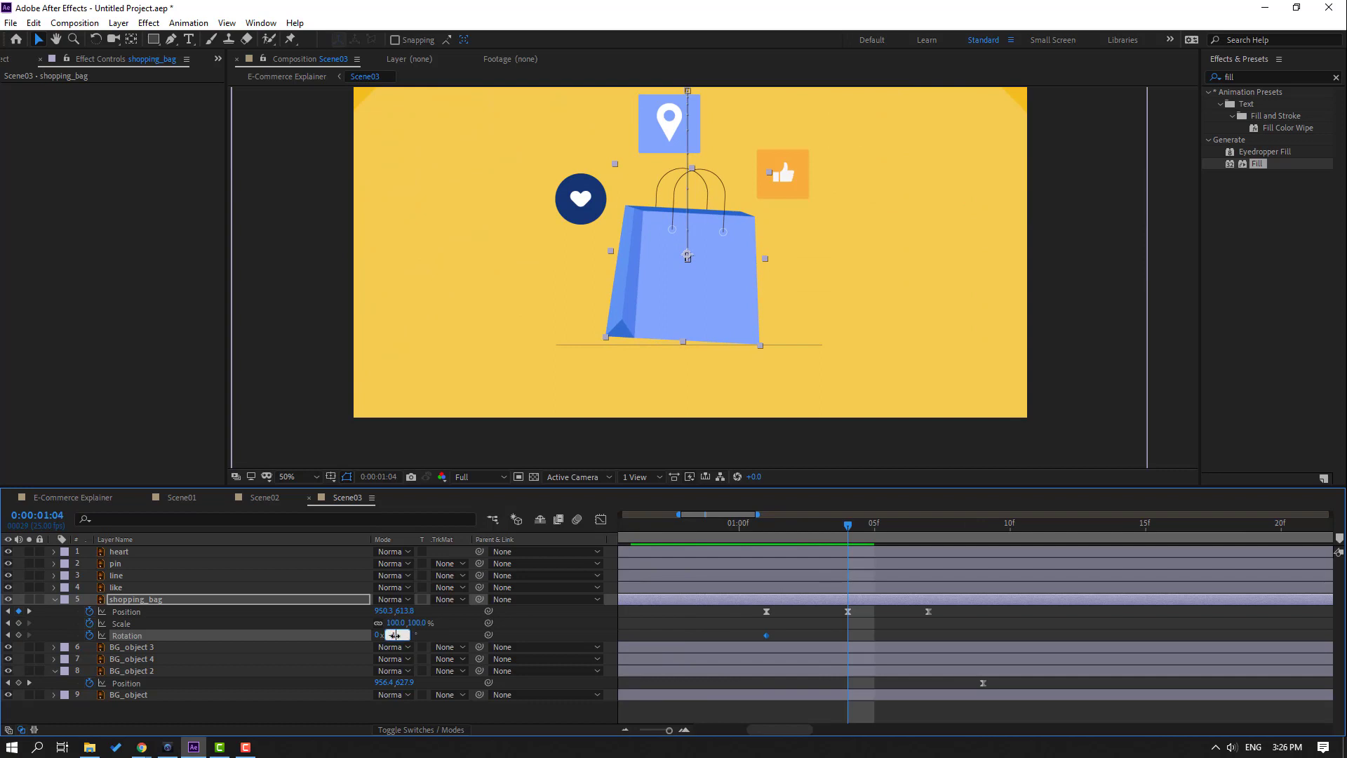
{"action": "type", "text": "-1"}
{"action": "key", "text": "Return"}
{"action": "left_click_drag", "start_coordinate": [868, 536], "coordinate": [928, 536]}
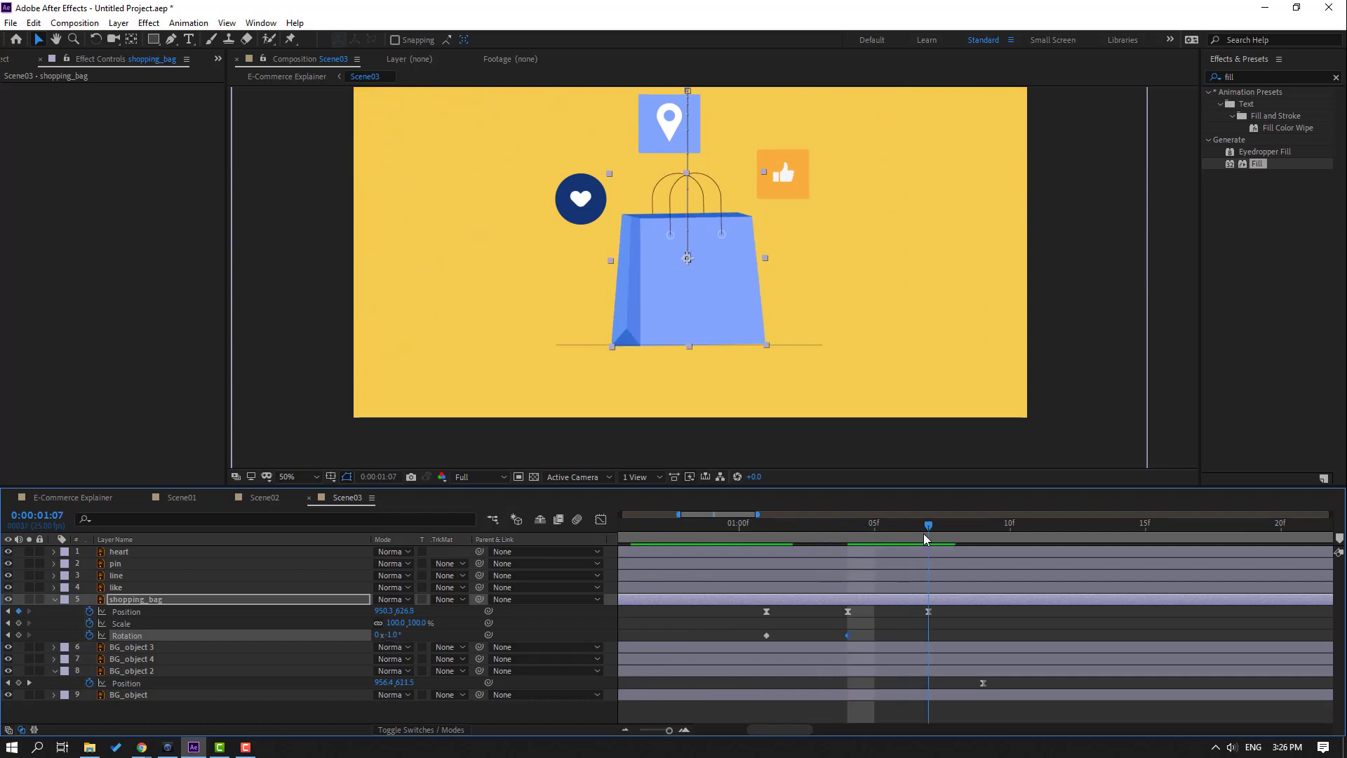
{"action": "left_click_drag", "start_coordinate": [393, 640], "coordinate": [393, 640]}
- Apply Easy Ease to all shopping_bag Rotation keyframes and preview the landing wobble
{"action": "key", "text": "minus"}
{"action": "right_click", "coordinate": [741, 636]}
{"action": "mouse_move", "coordinate": [807, 627]}
{"action": "left_click", "coordinate": [936, 537]}
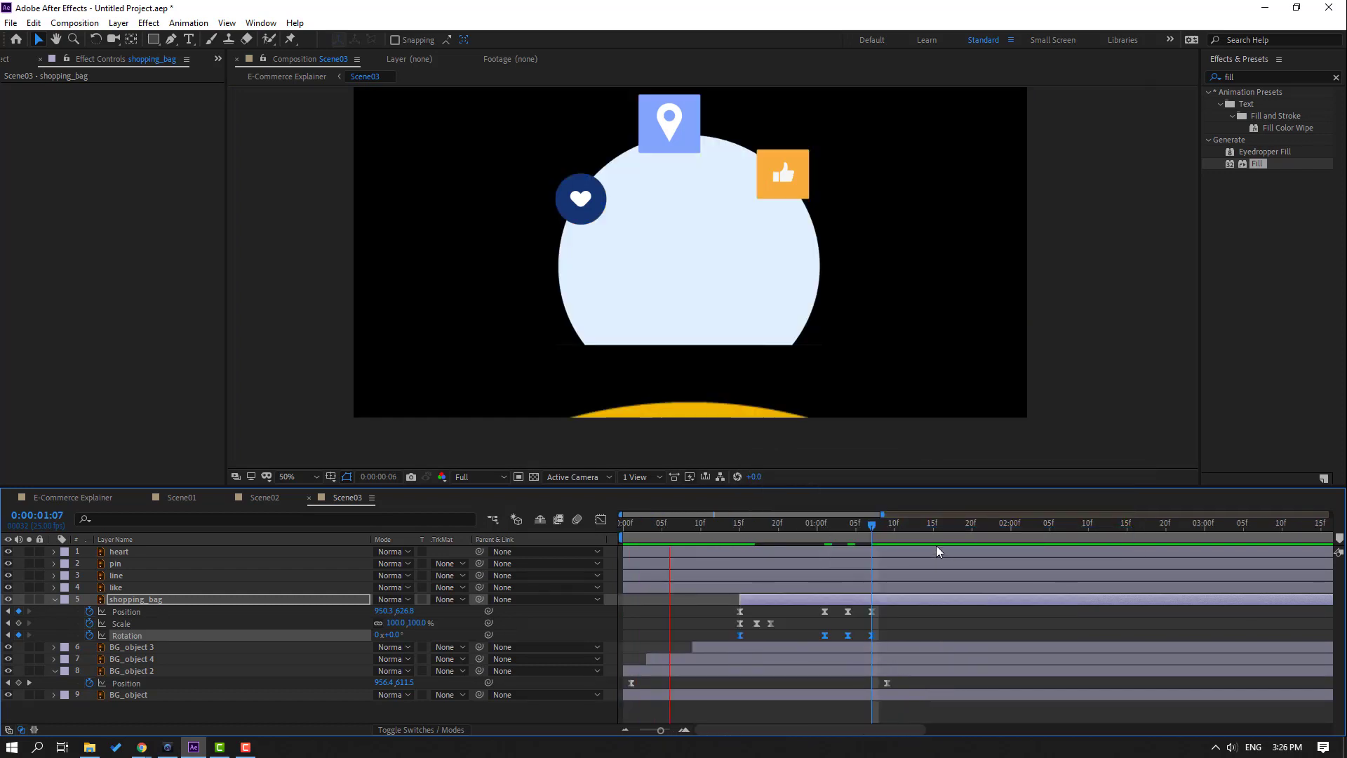
{"action": "scroll", "coordinate": [768, 348], "scroll_direction": "down", "scroll_amount": 4}
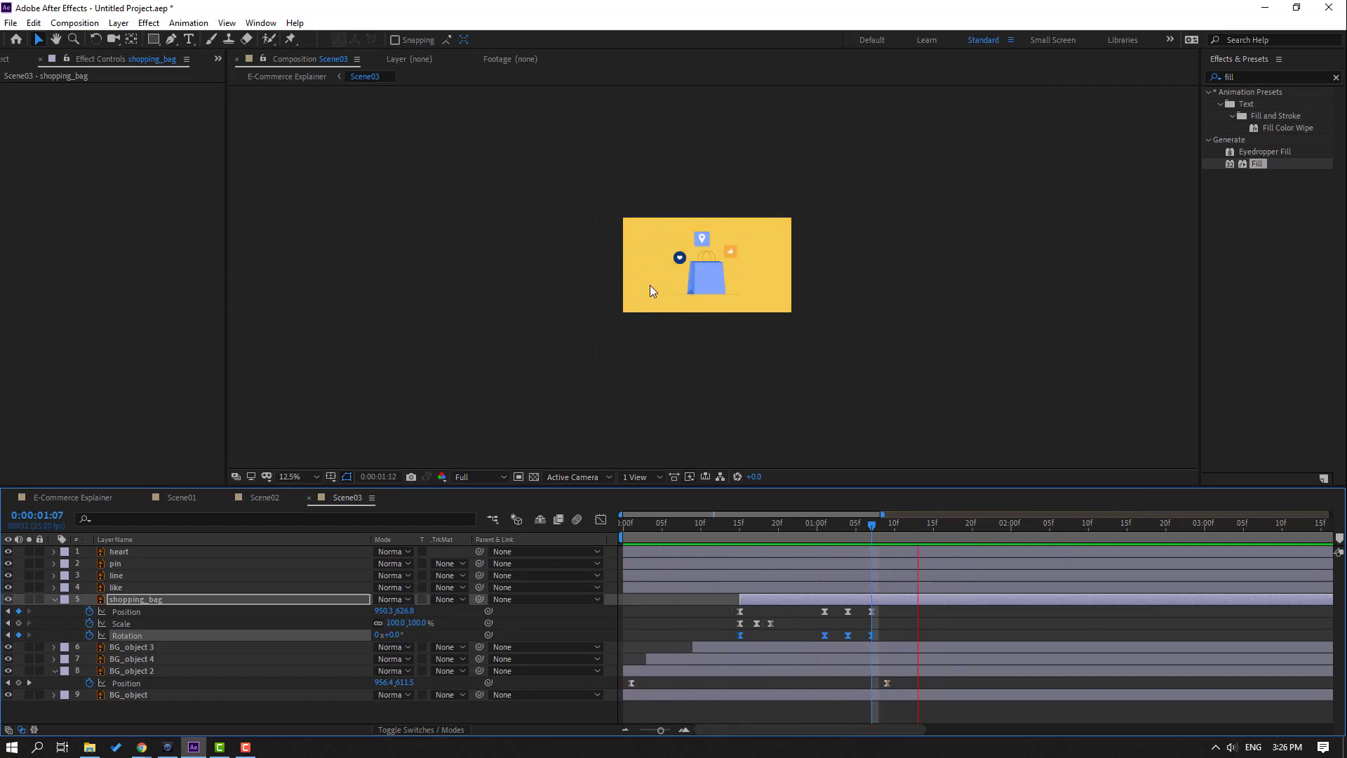
{"action": "scroll", "coordinate": [647, 296], "scroll_direction": "up", "scroll_amount": 1}
{"action": "left_click_drag", "start_coordinate": [727, 520], "coordinate": [882, 524]}
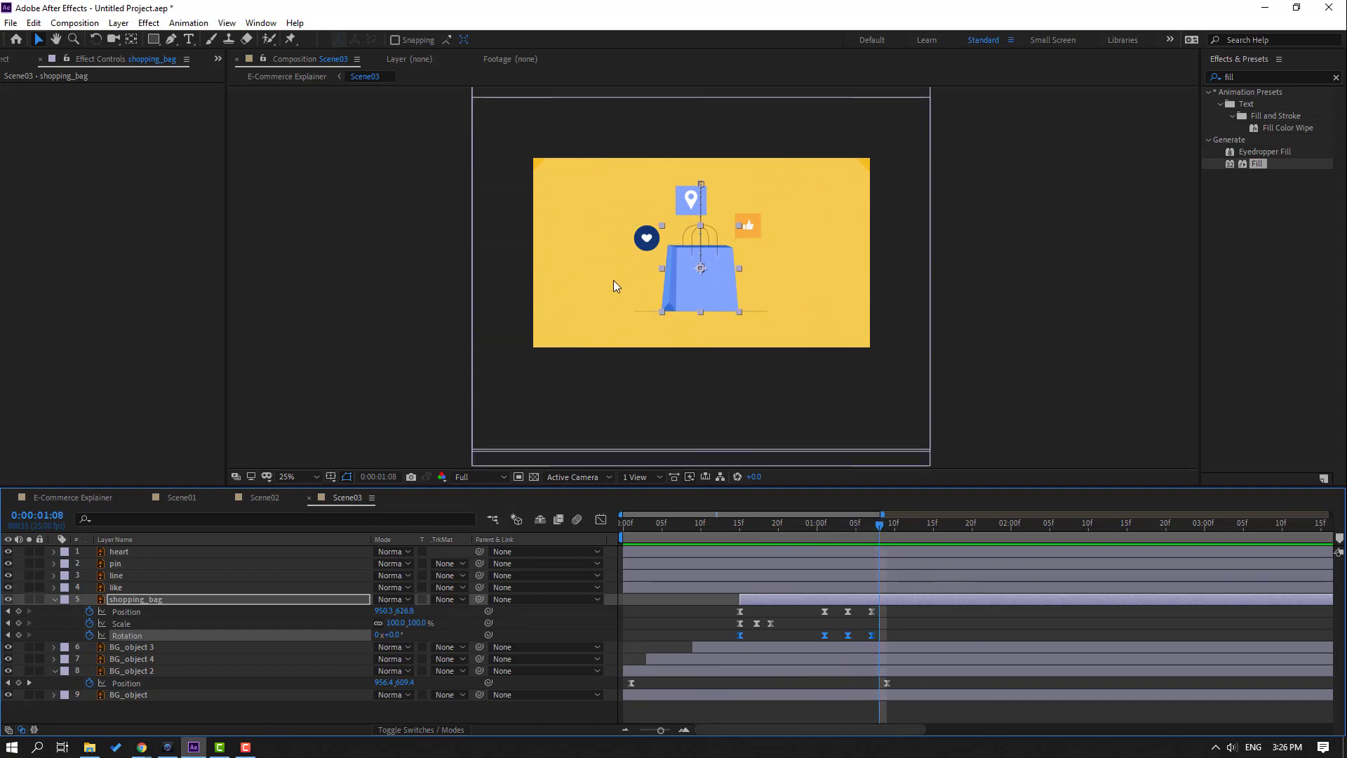
- Open Animation Composer 3 and select the Cosine Position & Rotation preset among the 2D Layer Transformations effects
{"action": "left_click", "coordinate": [260, 23]}
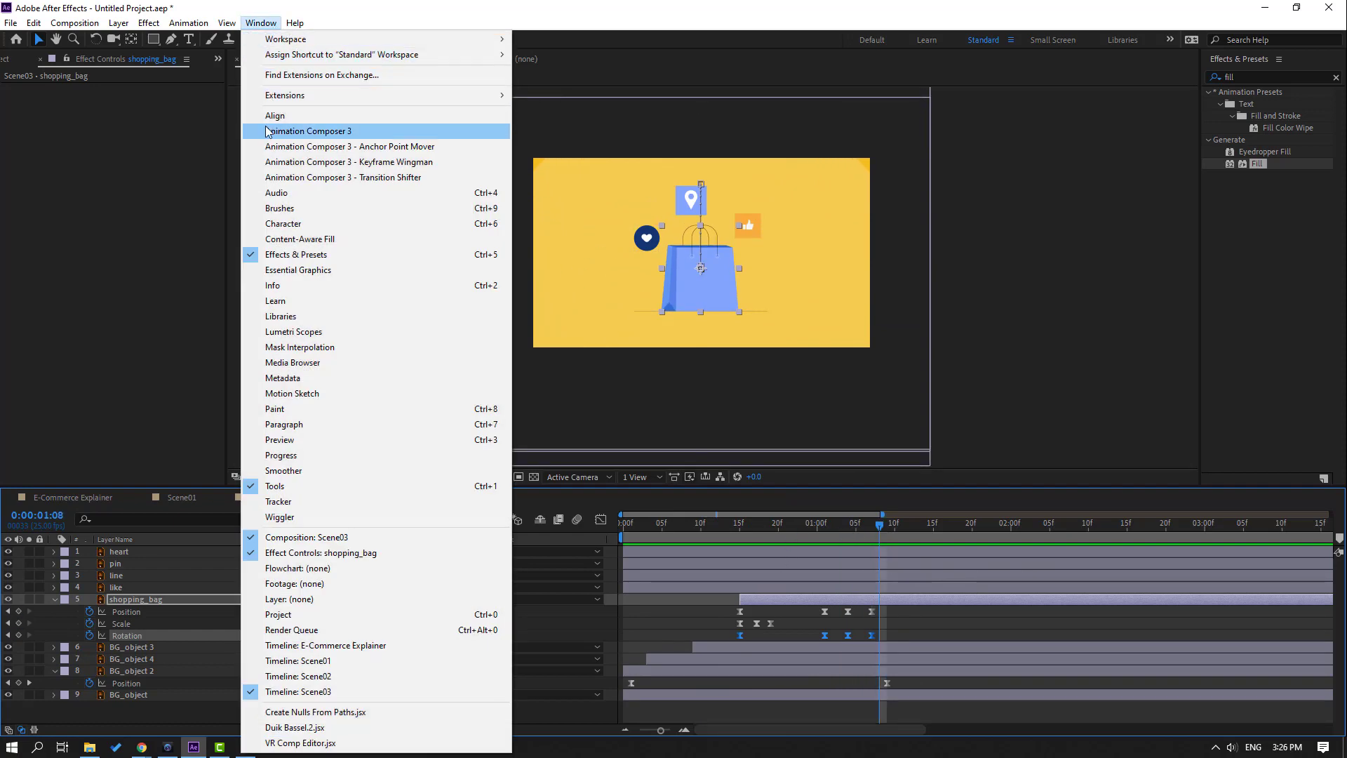
{"action": "left_click", "coordinate": [378, 135]}
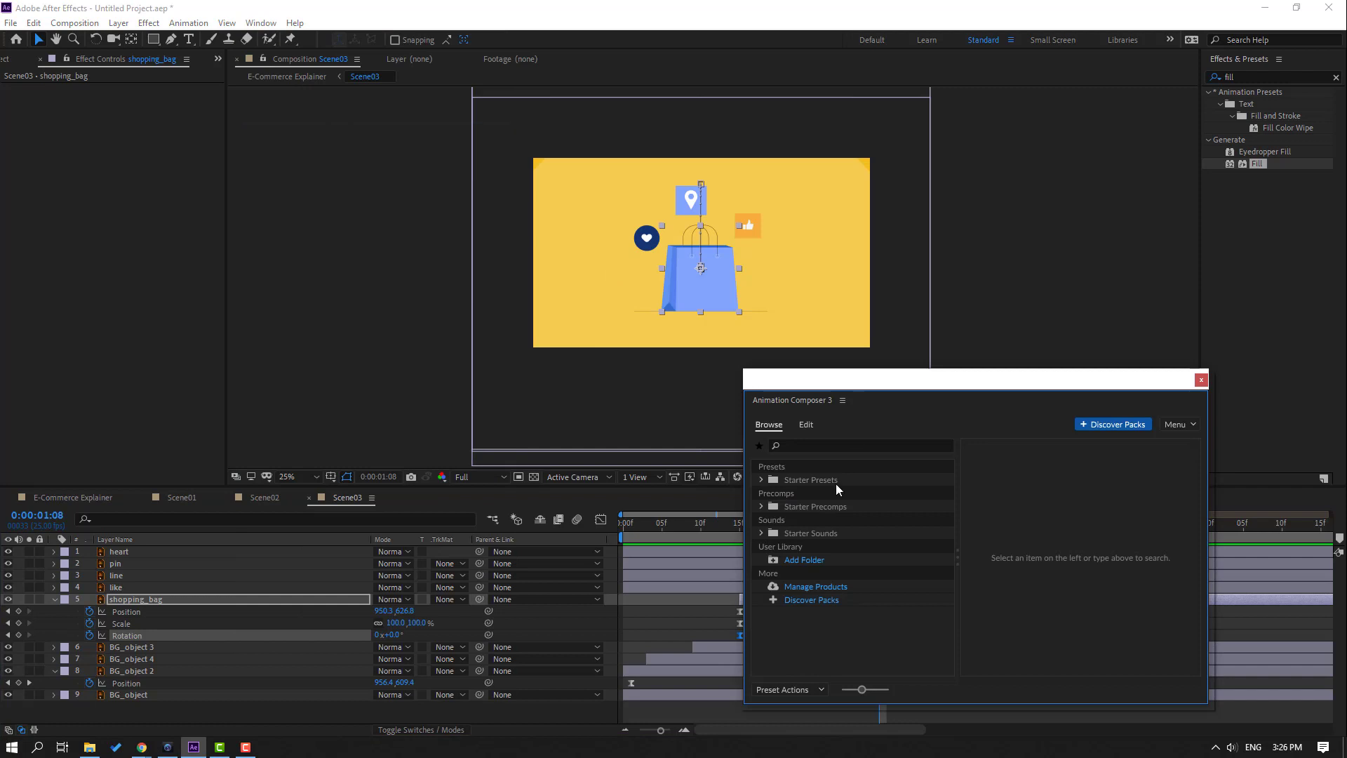
{"action": "left_click", "coordinate": [763, 479]}
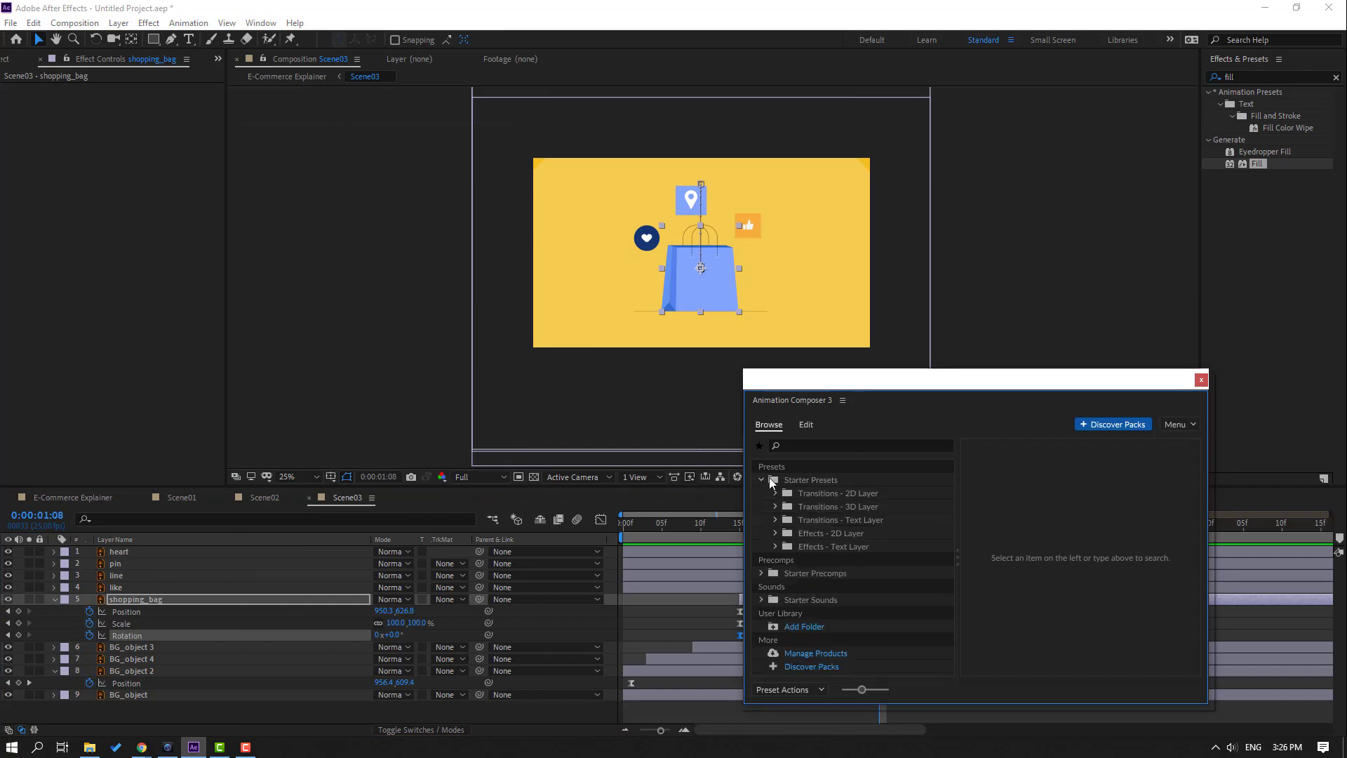
{"action": "left_click", "coordinate": [775, 534]}
{"action": "left_click", "coordinate": [787, 548]}
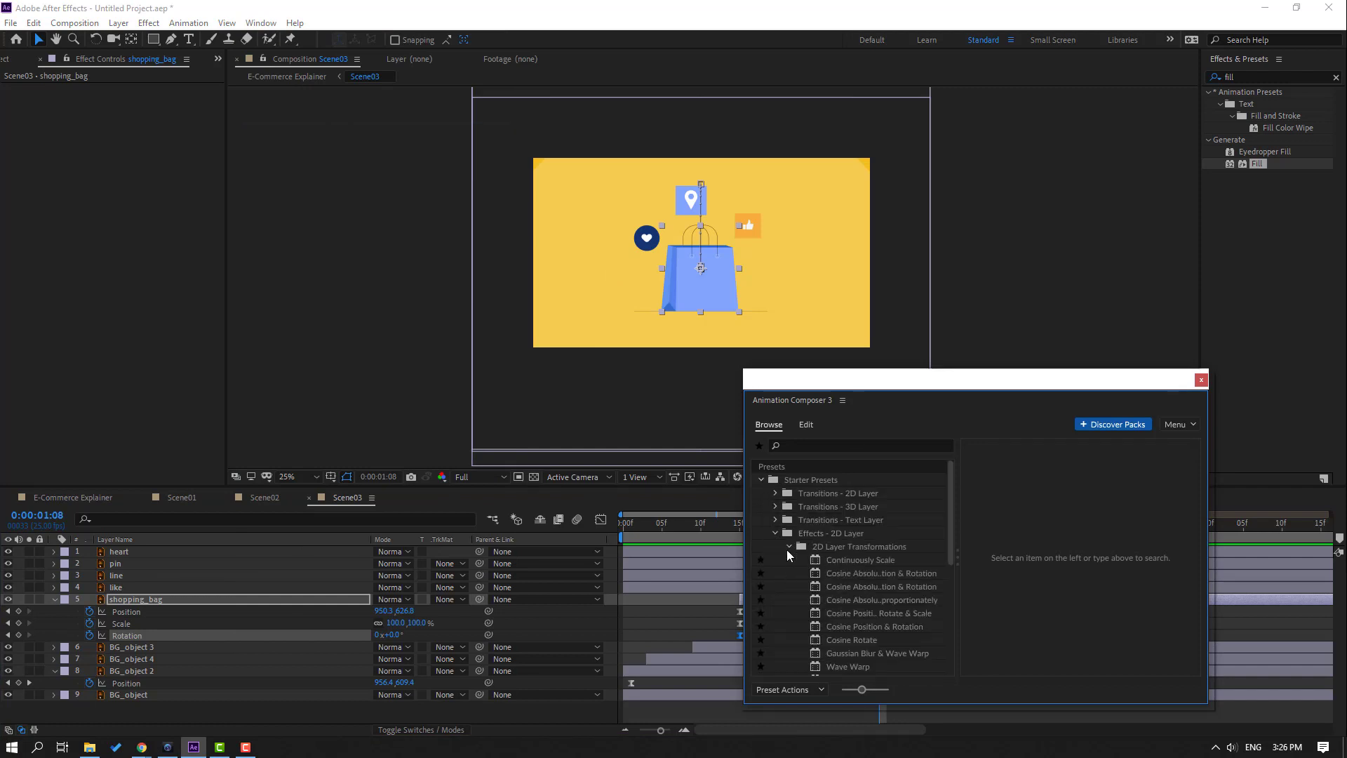
{"action": "left_click", "coordinate": [846, 573]}
{"action": "left_click", "coordinate": [875, 626]}
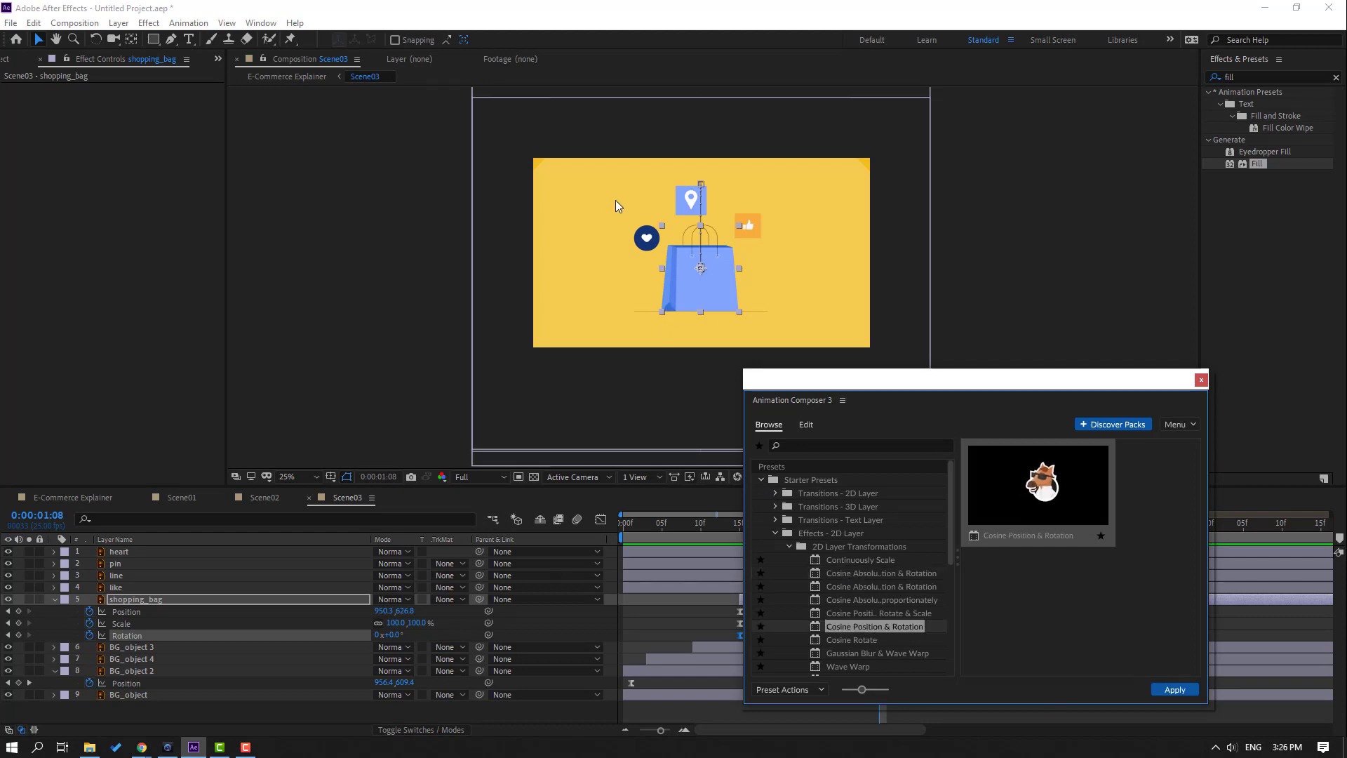
- Apply the Cosine Position & Rotation preset to the heart, pin and like layers, and move the preset window aside
{"action": "left_click", "coordinate": [644, 238]}
{"action": "left_click", "coordinate": [691, 201], "text": "shift"}
{"action": "left_click", "coordinate": [748, 225], "text": "shift"}
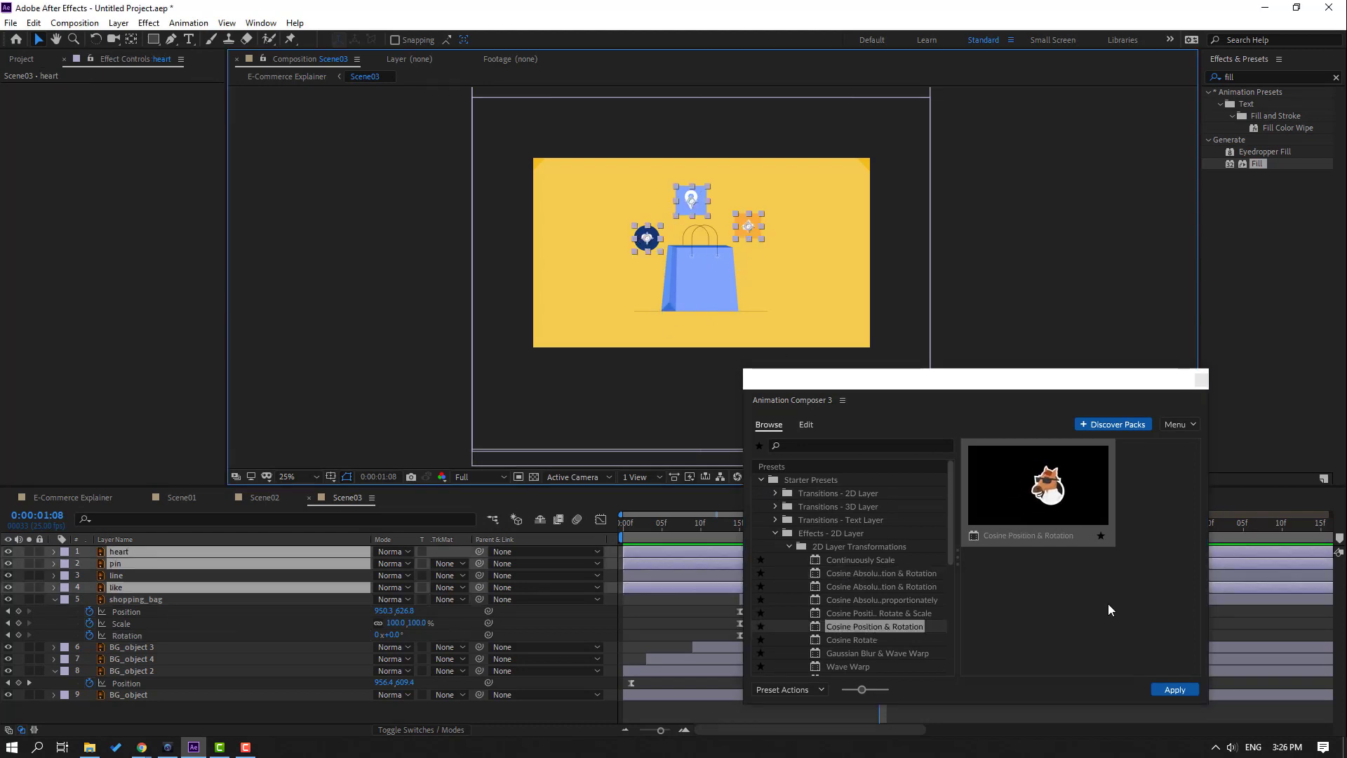
{"action": "left_click", "coordinate": [1174, 689]}
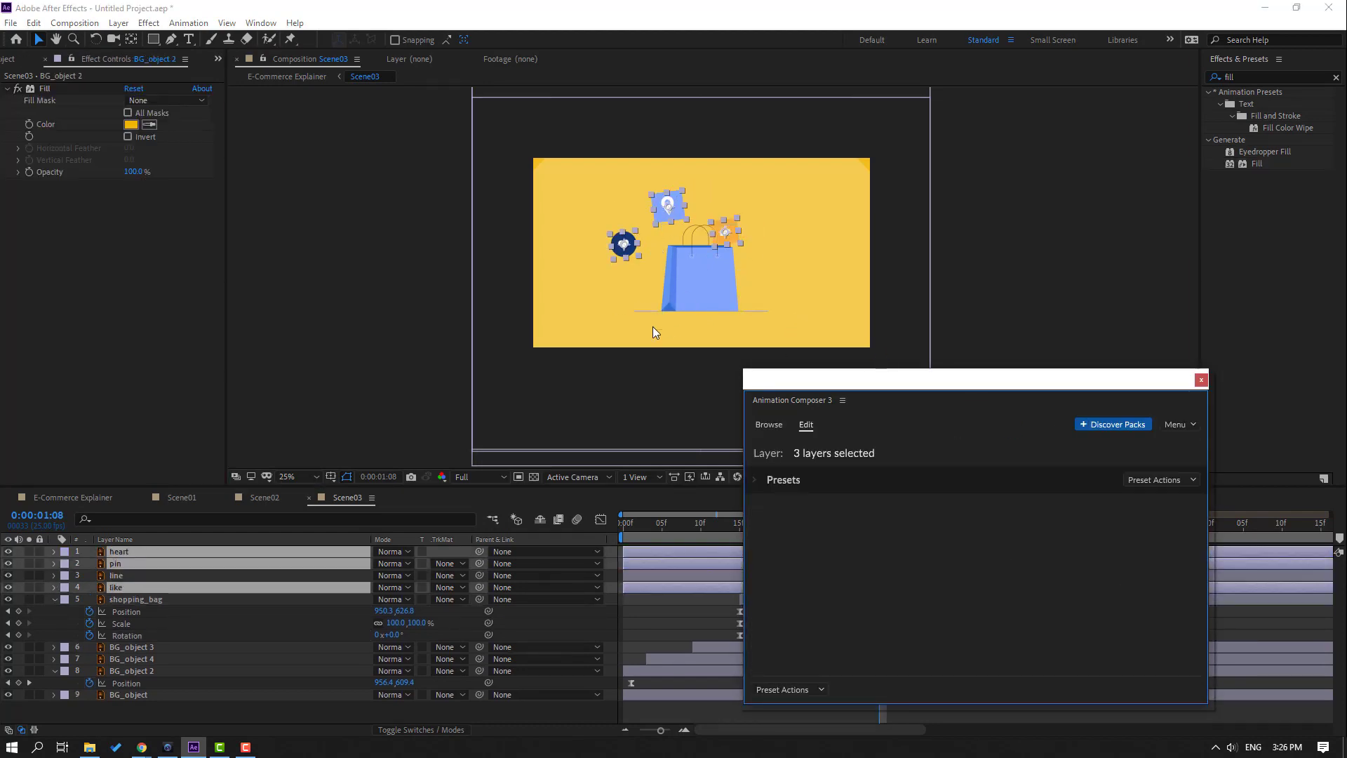
{"action": "left_click_drag", "start_coordinate": [908, 381], "coordinate": [947, 429]}
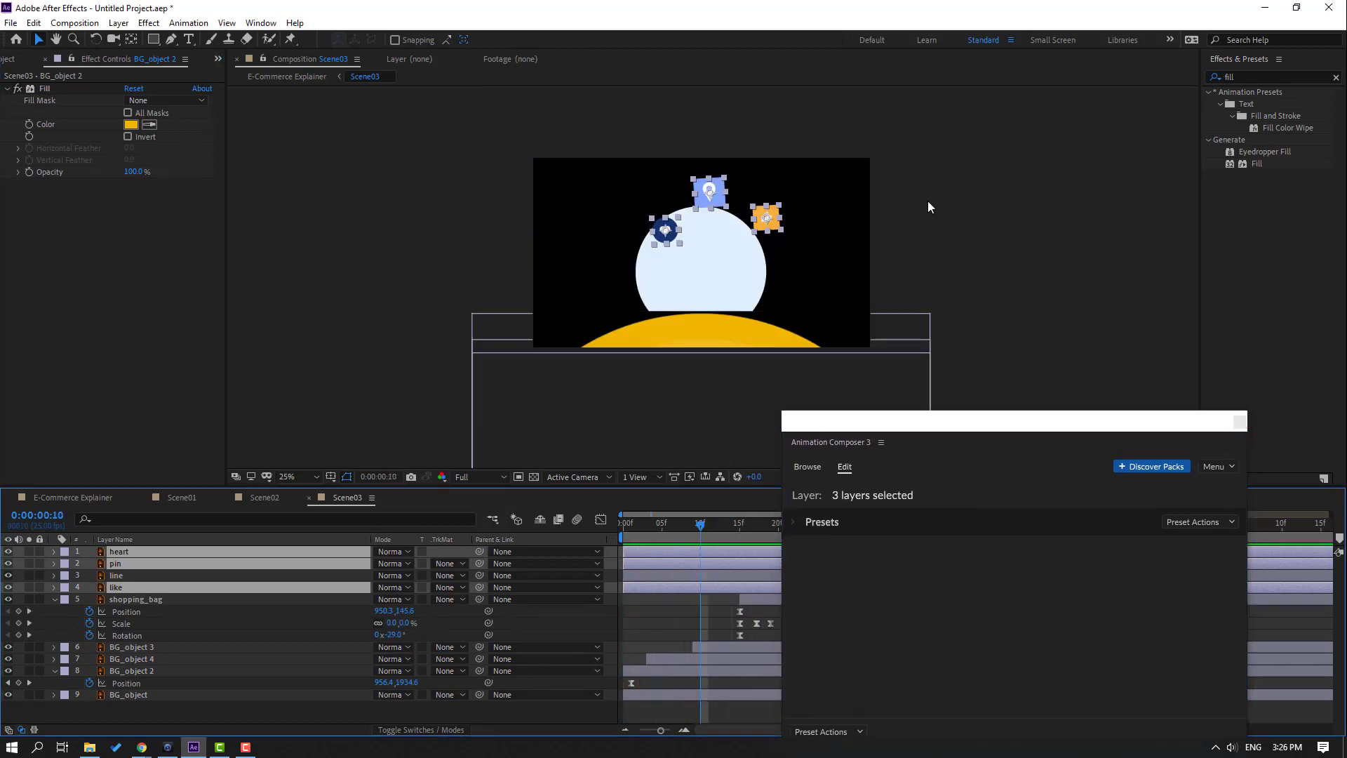
- Set the like layer's AC FX Intensity to 20 and preview its motion
{"action": "left_click", "coordinate": [766, 217]}
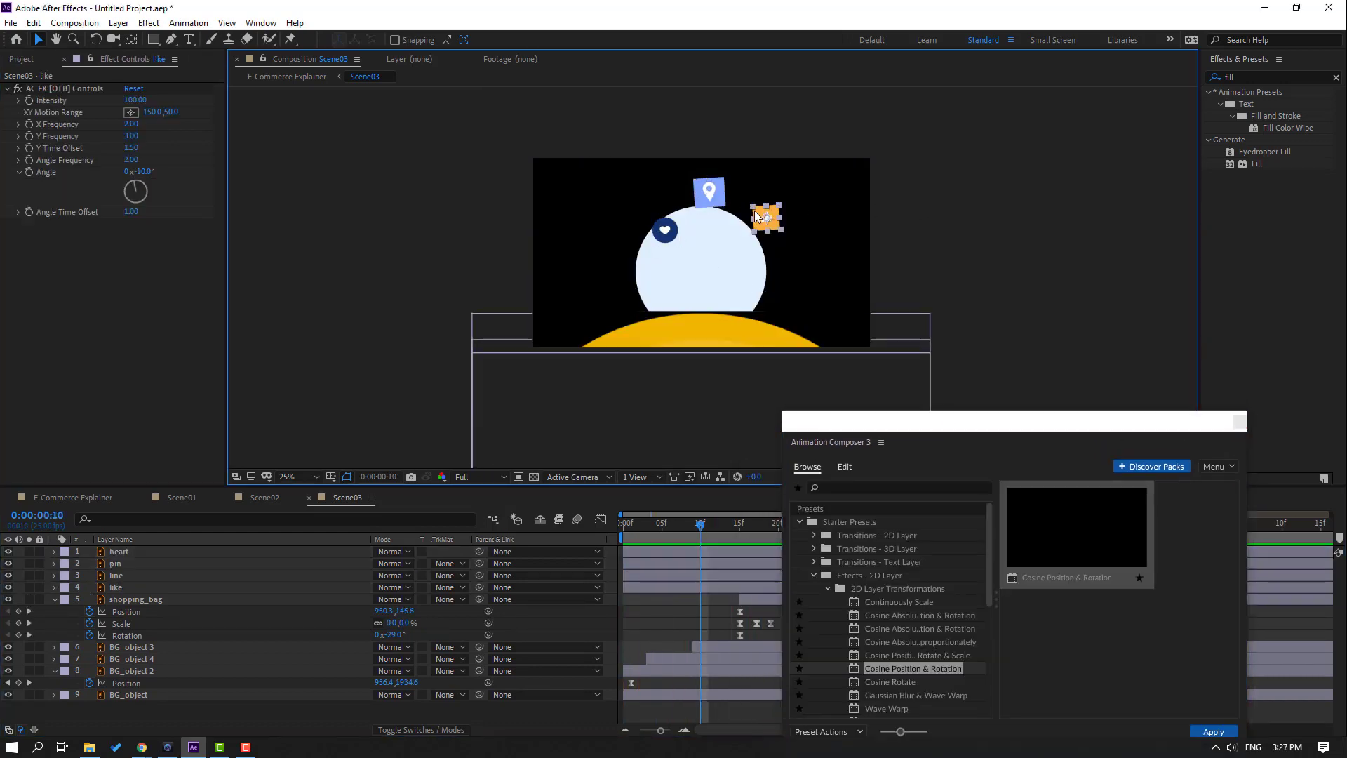
{"action": "left_click", "coordinate": [134, 101]}
{"action": "key", "text": "Return"}
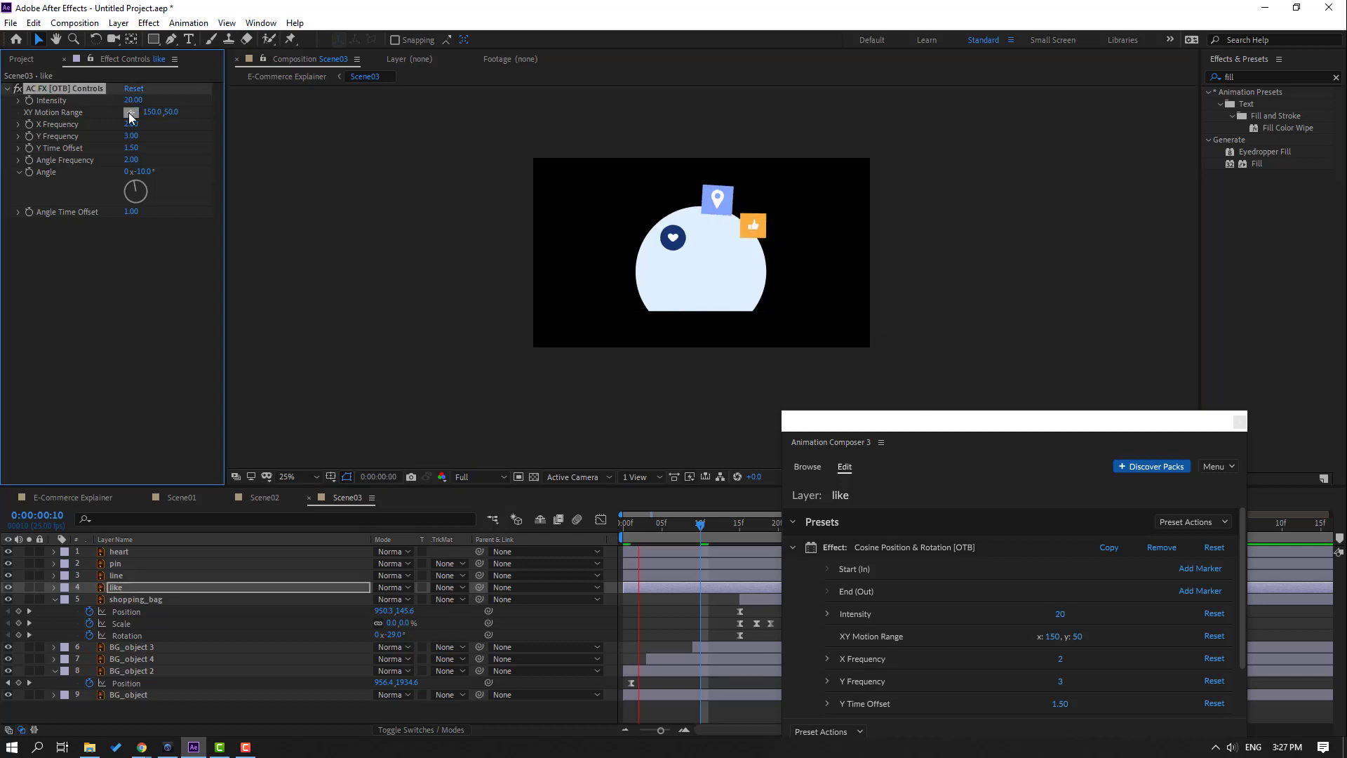
{"action": "key", "text": "space"}
- Set the AC FX Intensity to 25 on the pin layer and 30 on the heart layer, and preview the floating icons
{"action": "left_click", "coordinate": [709, 191]}
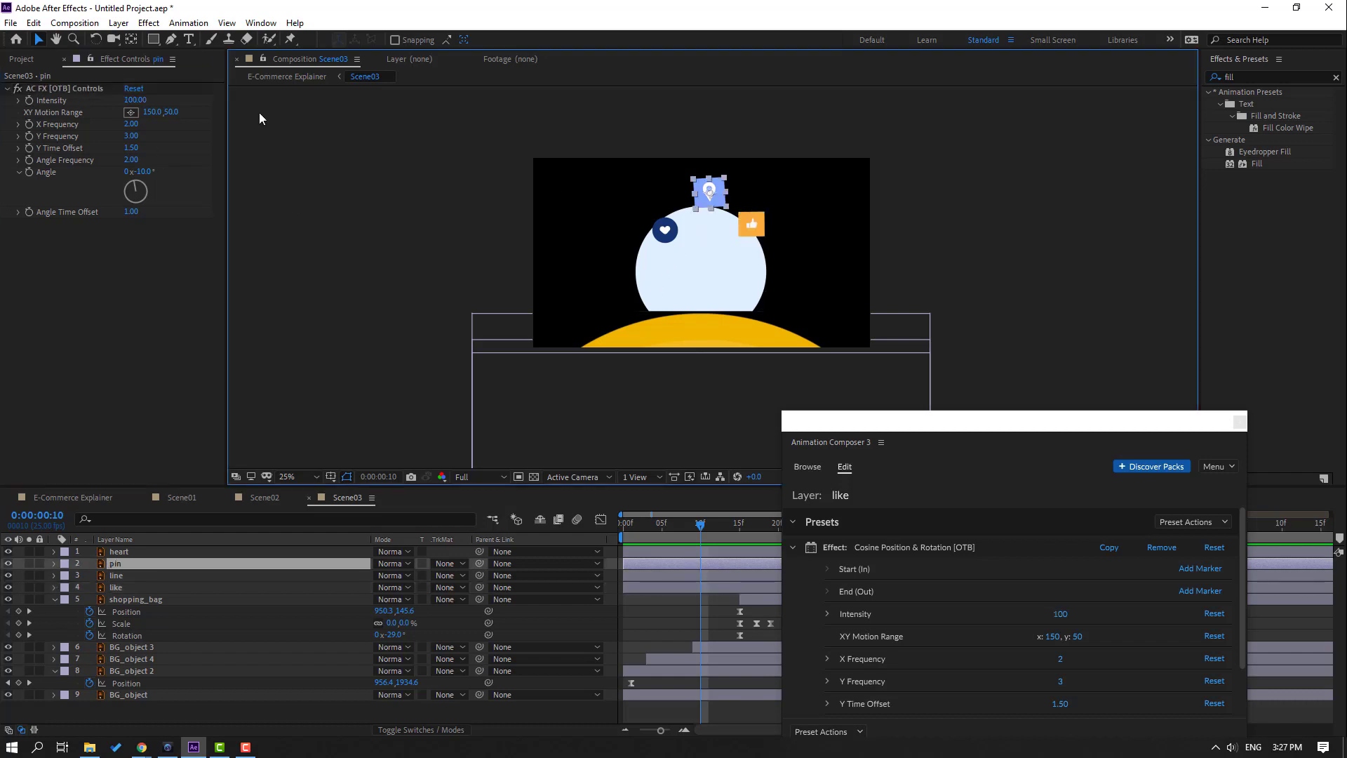
{"action": "left_click", "coordinate": [136, 100]}
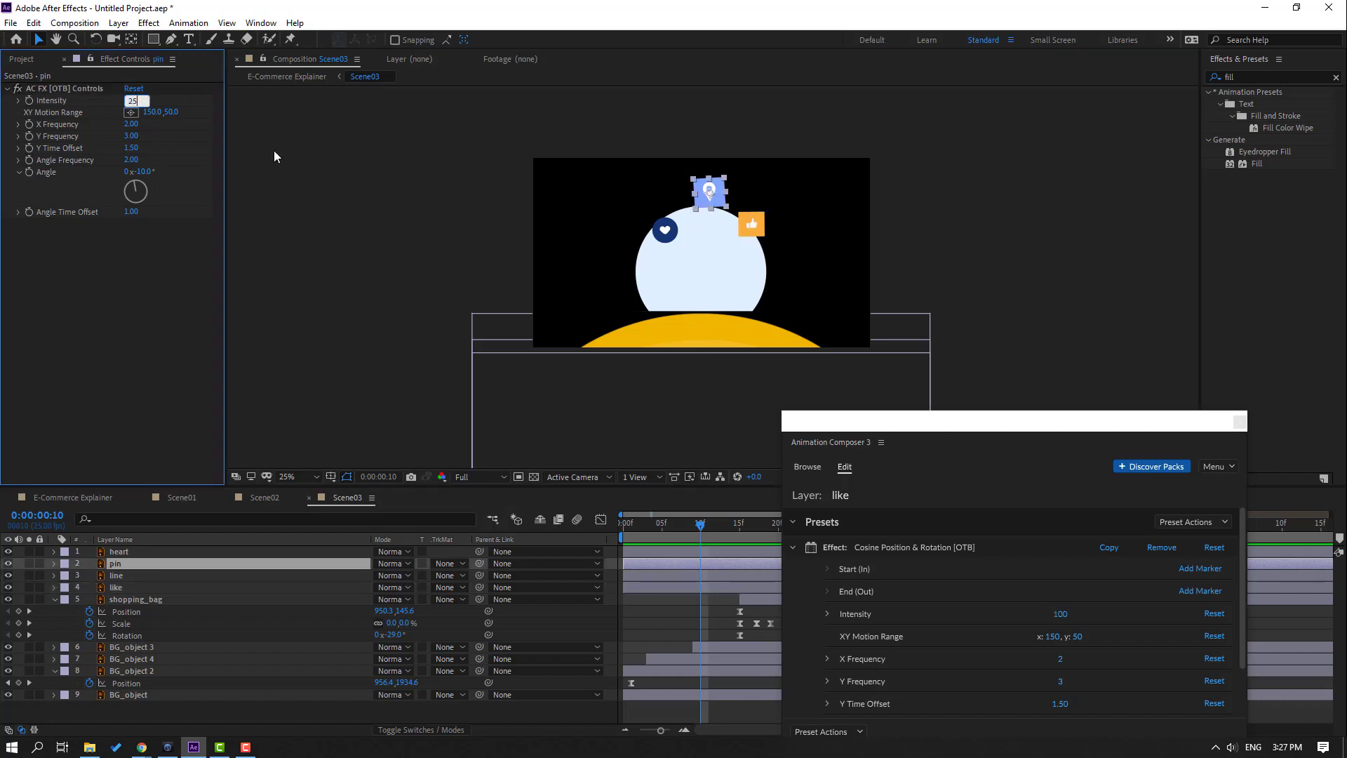
{"action": "key", "text": "Return"}
{"action": "left_click", "coordinate": [666, 231]}
{"action": "left_click", "coordinate": [145, 103]}
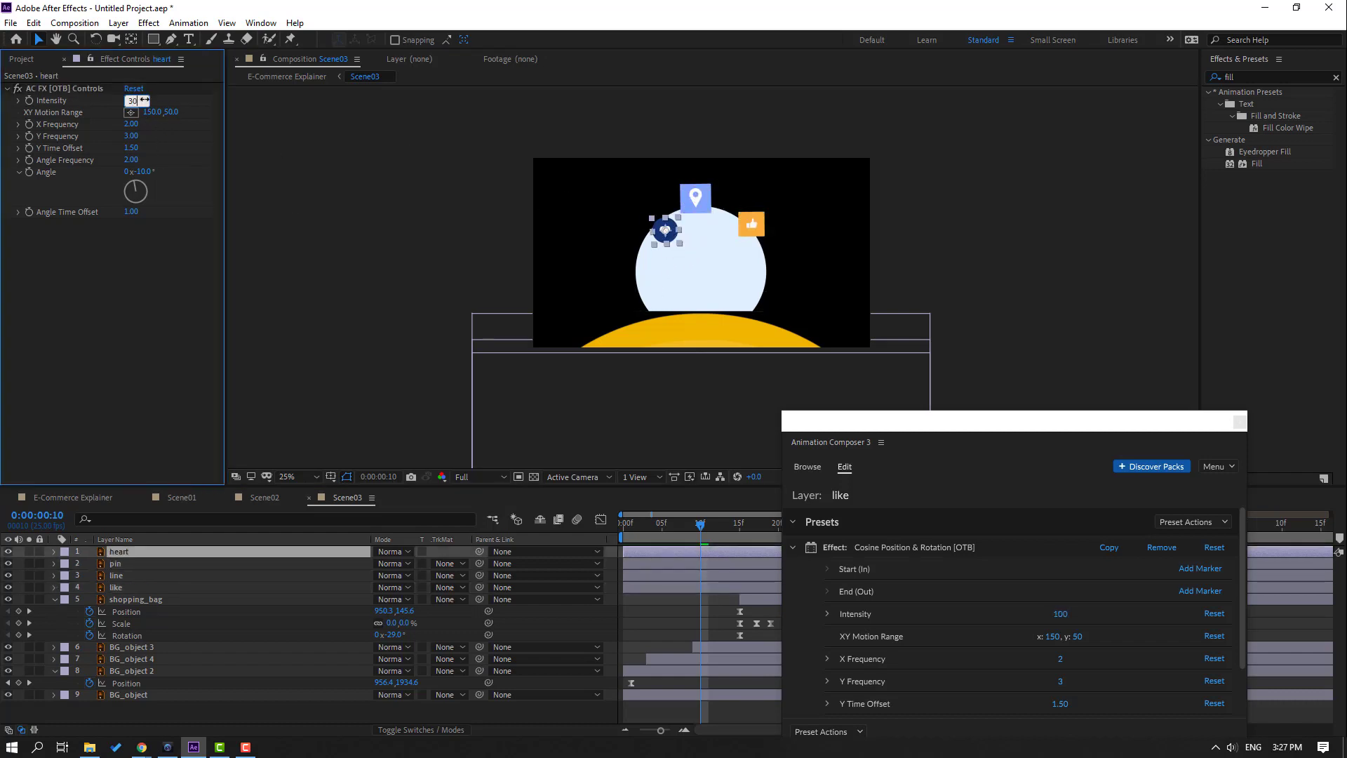
{"action": "type", "text": "30"}
{"action": "key", "text": "Return"}
{"action": "key", "text": "space"}
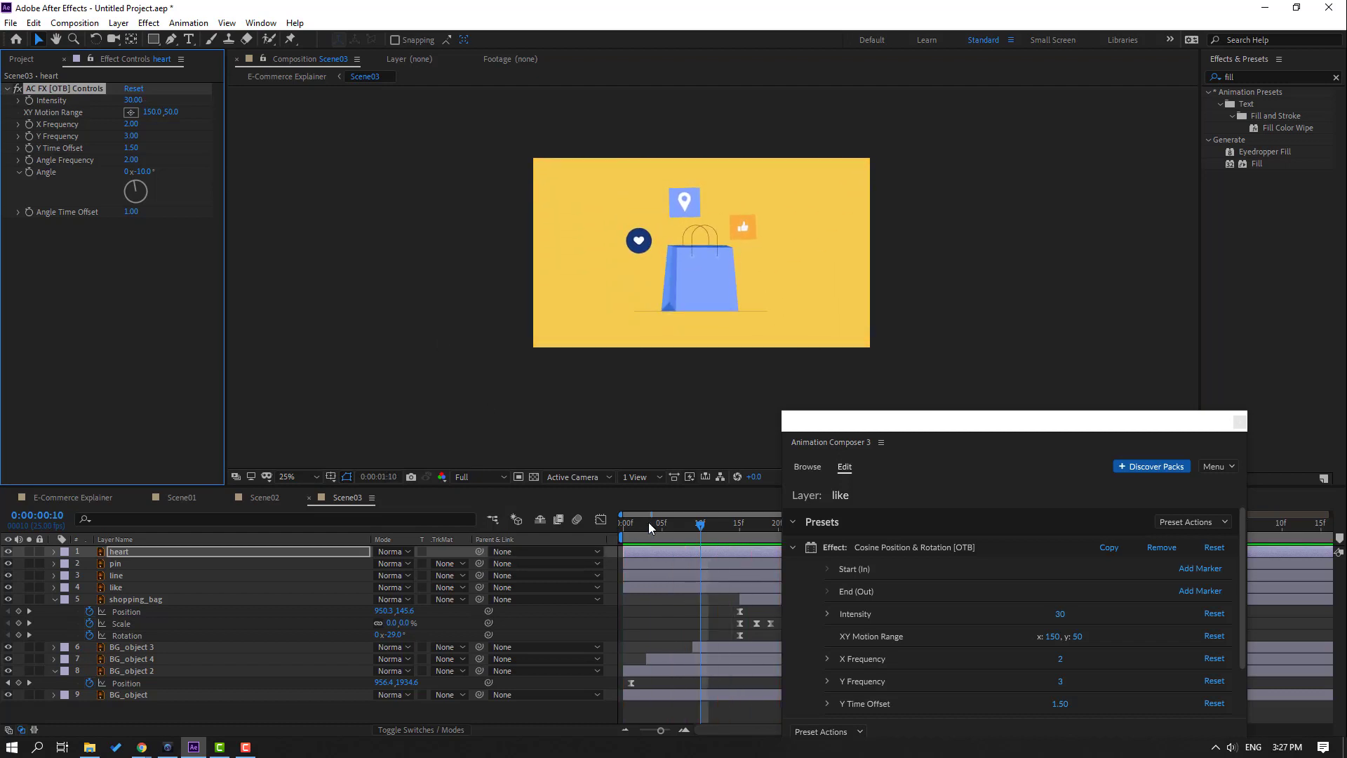
{"action": "key", "text": "space"}
- Close Animation Composer, stagger the layer starts to about frame 2 for pin, 4 for line and 5 for heart, and preview
{"action": "left_click", "coordinate": [1239, 423]}
{"action": "left_click_drag", "start_coordinate": [644, 551], "coordinate": [706, 573]}
{"action": "key", "text": "space"}
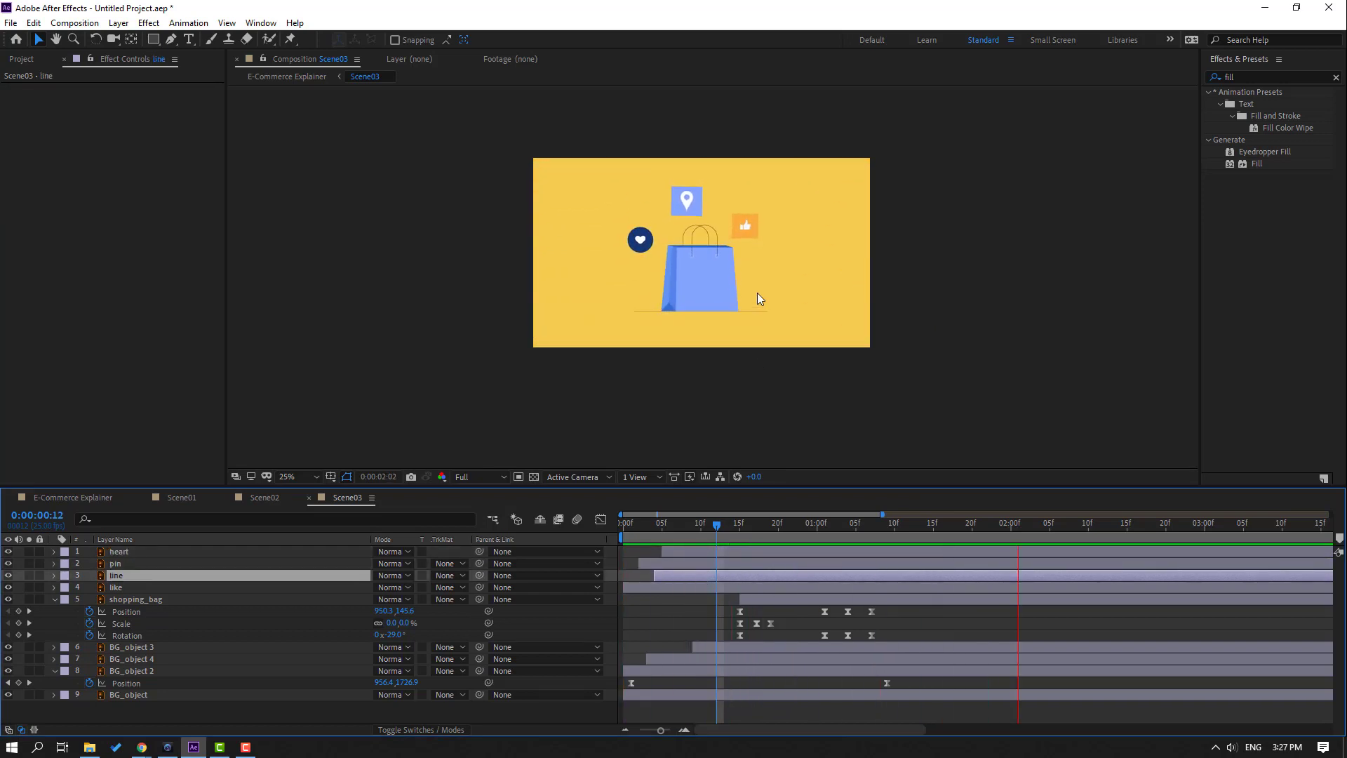
- Set the like layer's AC FX X Frequency to -2 and preview its motion
{"action": "key", "text": "period"}
{"action": "left_click_drag", "start_coordinate": [729, 528], "coordinate": [794, 528]}
{"action": "left_click", "coordinate": [777, 170]}
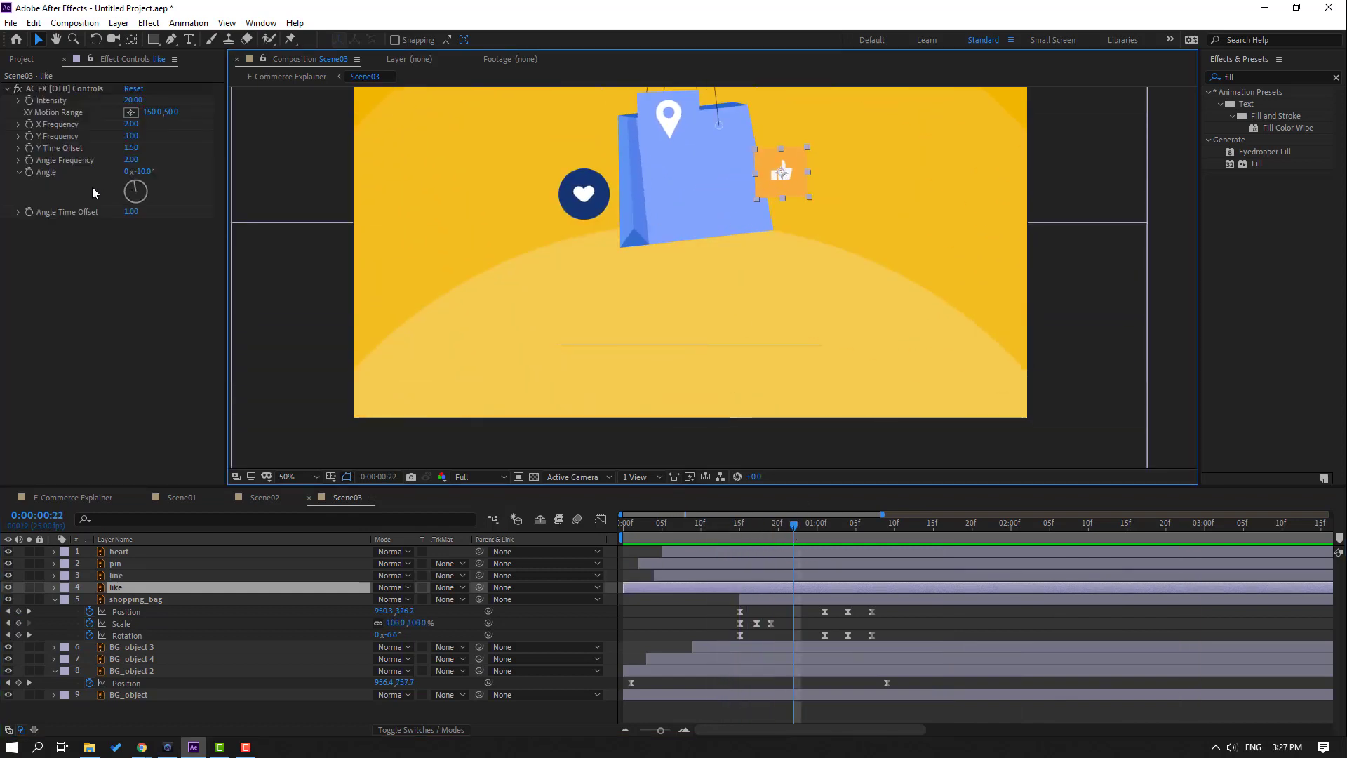
{"action": "left_click", "coordinate": [131, 124]}
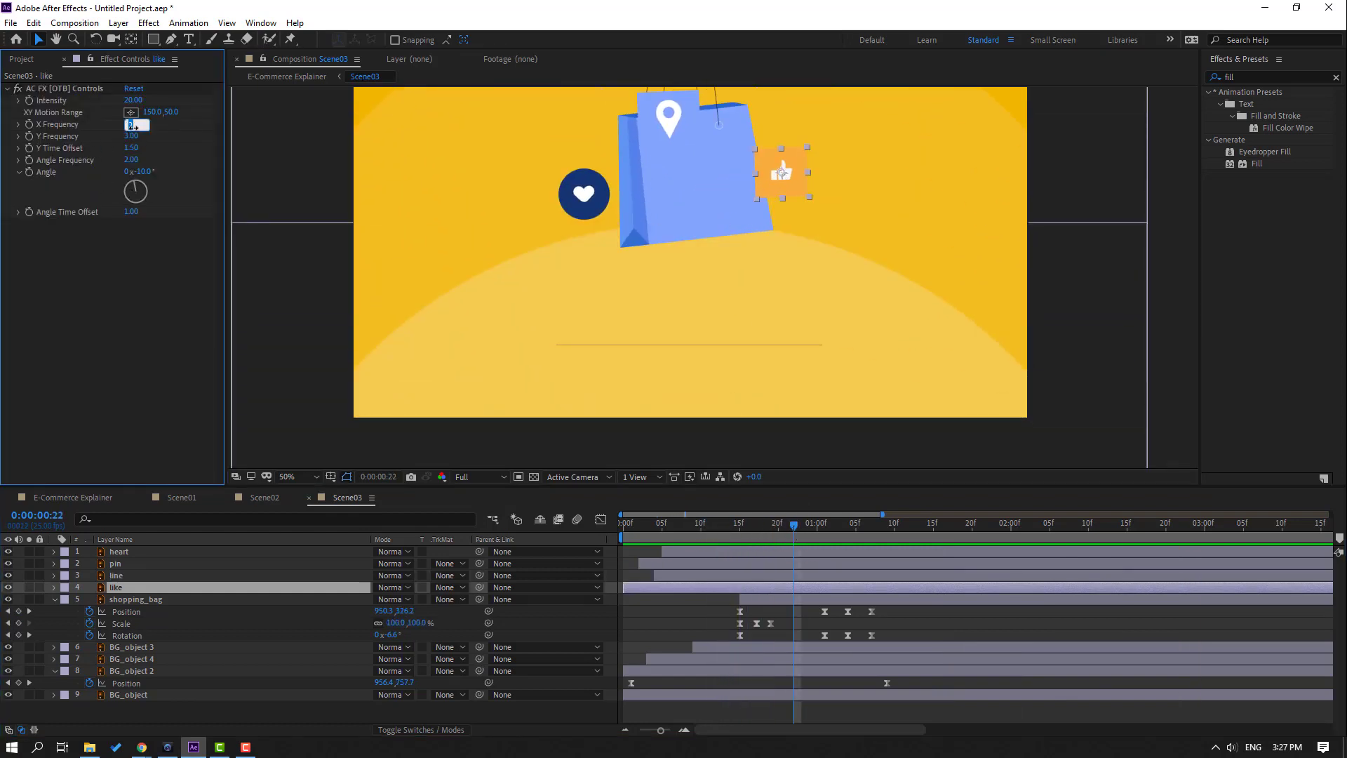
{"action": "type", "text": "-2"}
{"action": "key", "text": "Return"}
{"action": "key", "text": "space"}
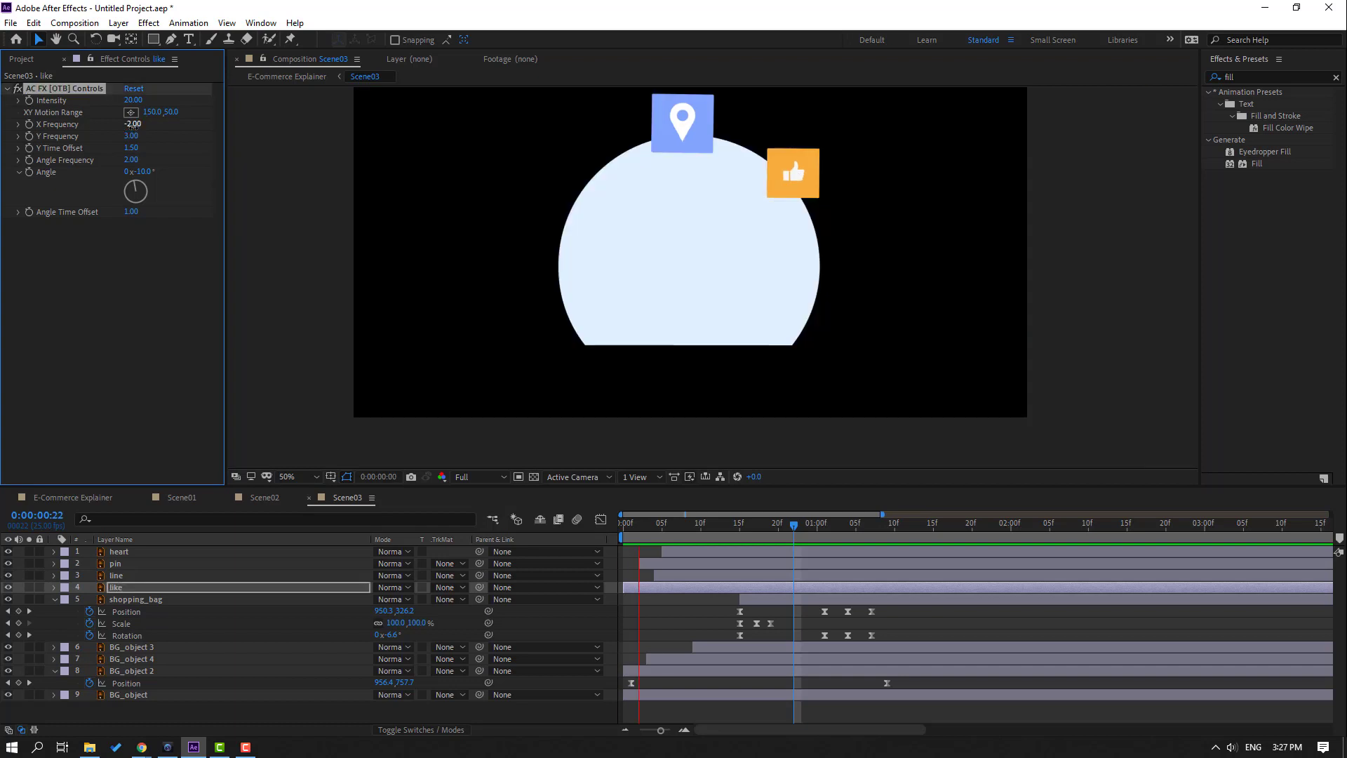
{"action": "key", "text": "space"}
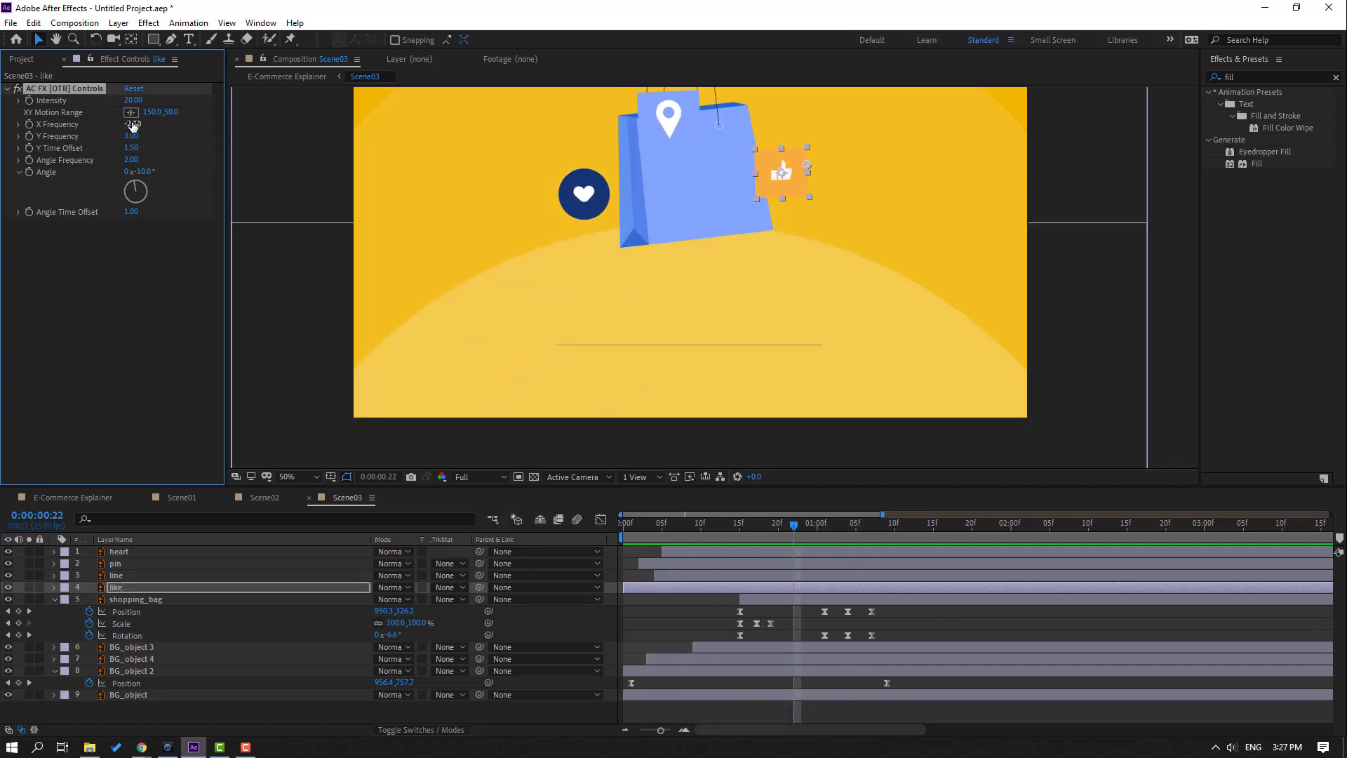
- Set the like layer's AC FX X Frequency to -5 and preview the icons moving around the bag
{"action": "key", "text": "Return"}
{"action": "key", "text": "space"}
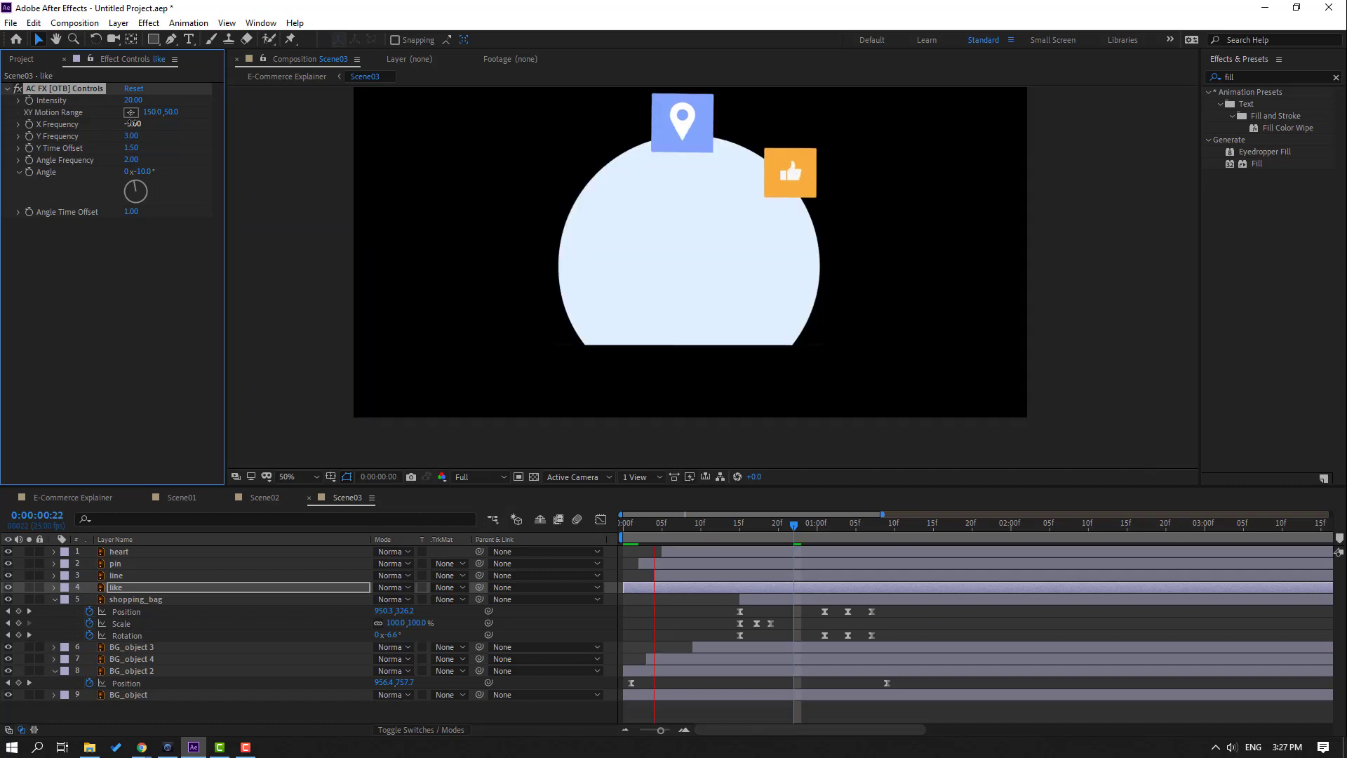
{"action": "left_click", "coordinate": [132, 124]}
{"action": "type", "text": "-5"}
{"action": "key", "text": "Return"}
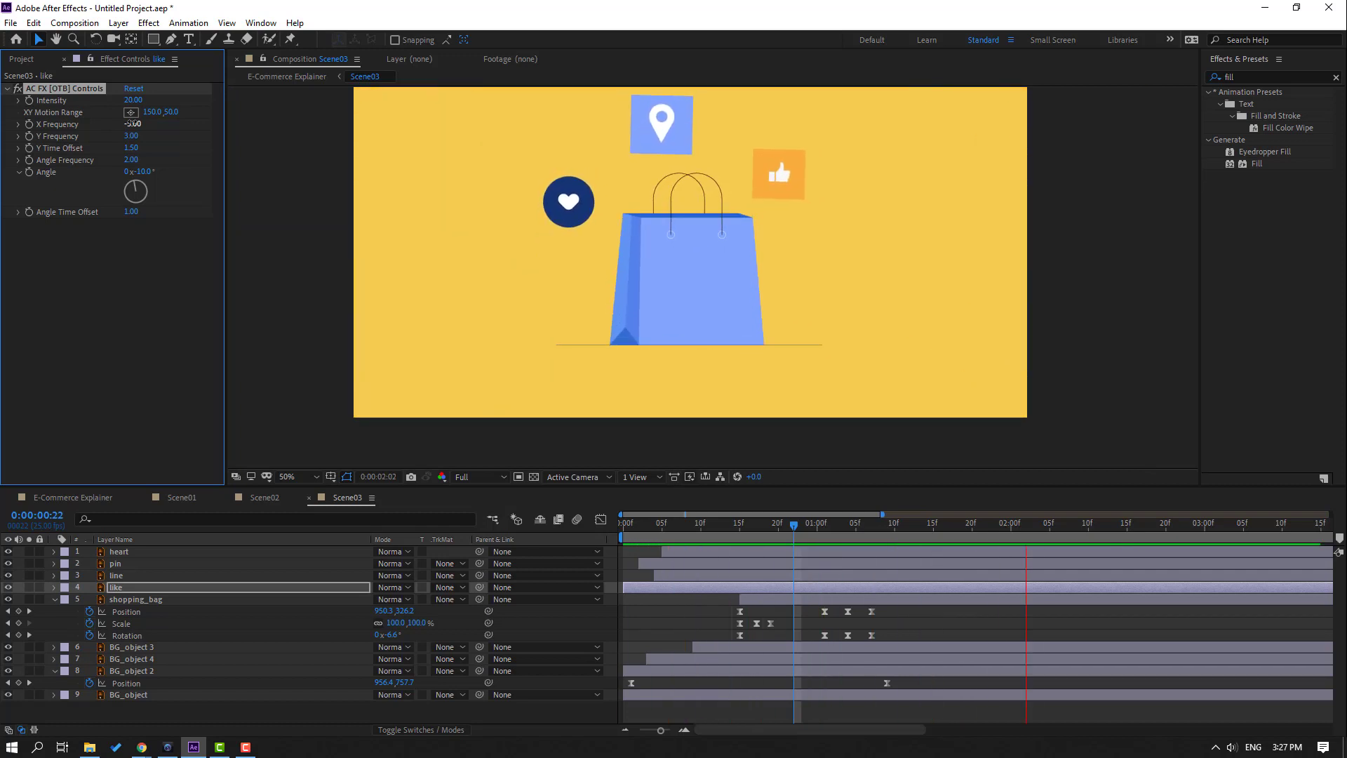
- Set the pin layer's AC FX Y Frequency to -5 and preview its motion
{"action": "key", "text": "space"}
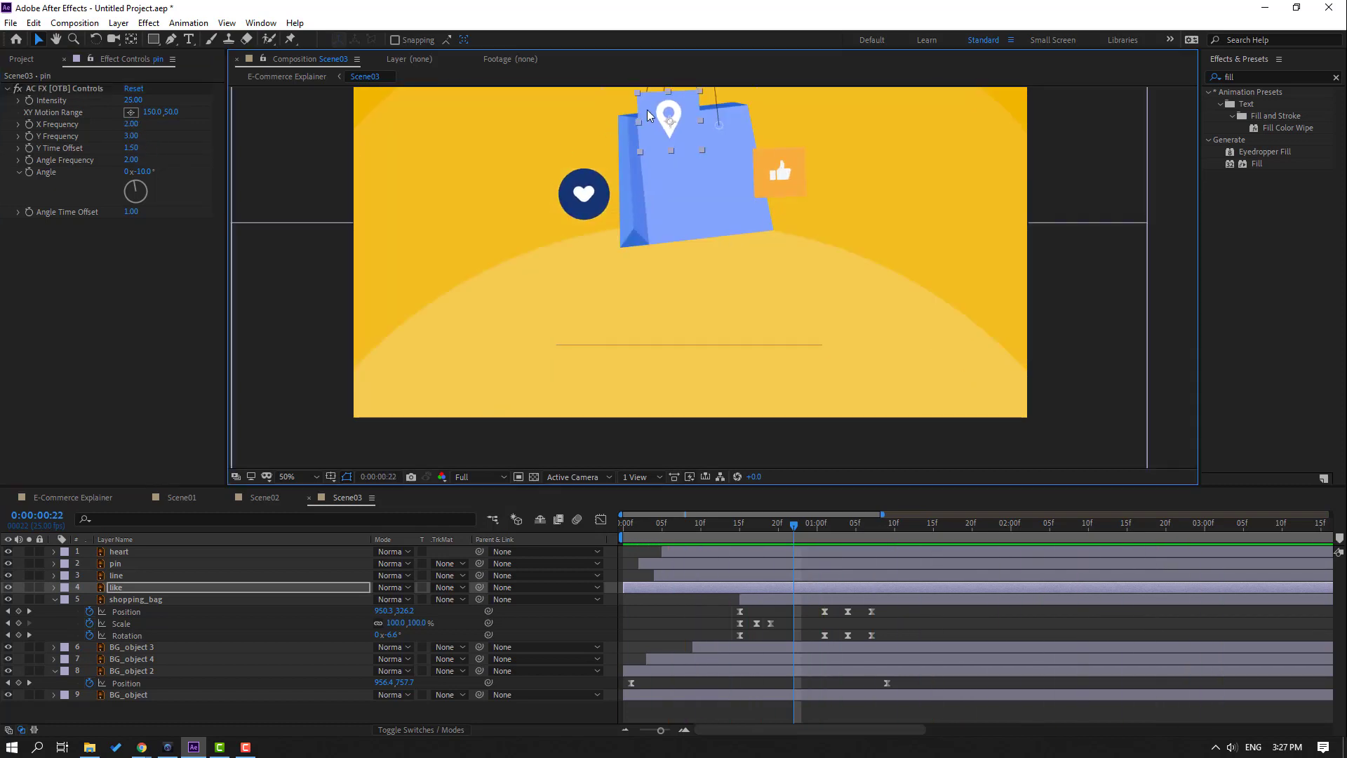
{"action": "left_click", "coordinate": [647, 111]}
{"action": "left_click", "coordinate": [133, 136]}
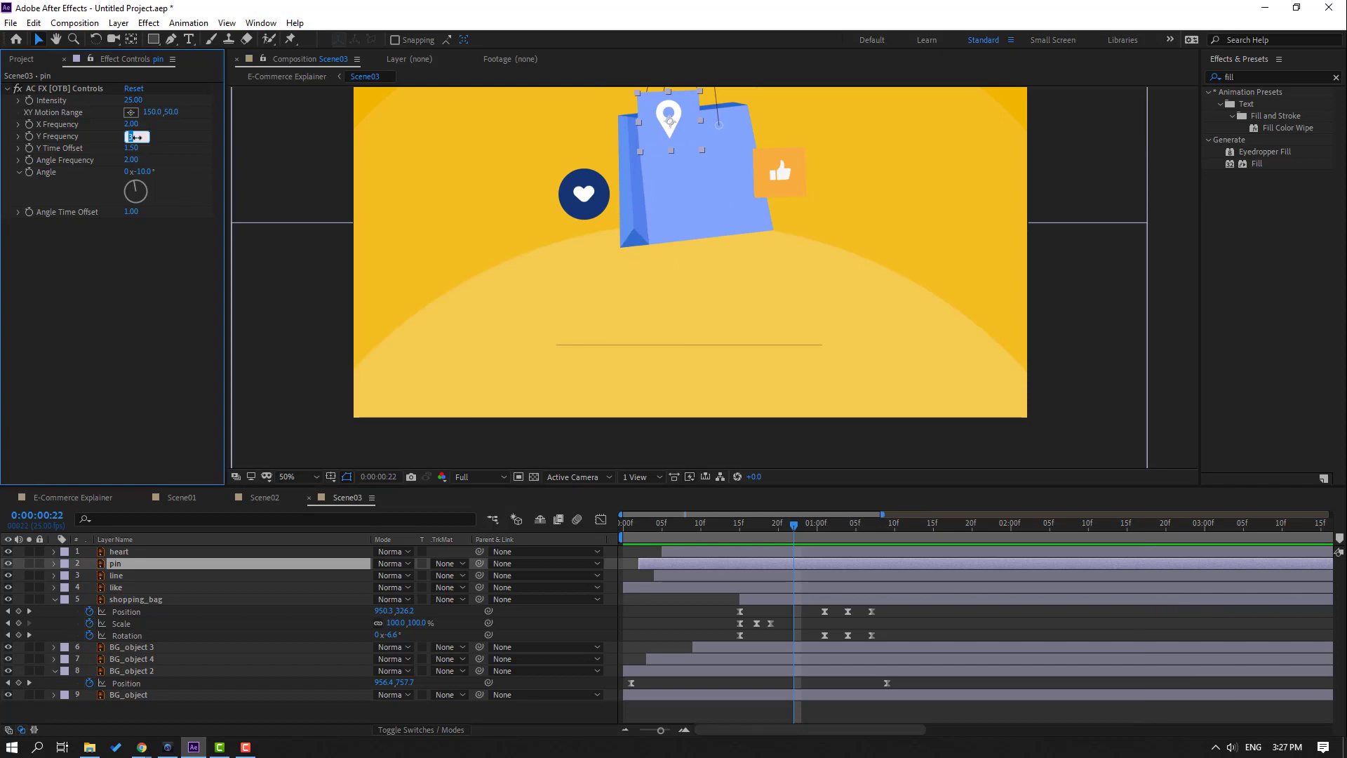
{"action": "type", "text": "-5"}
{"action": "key", "text": "Return"}
{"action": "key", "text": "space"}
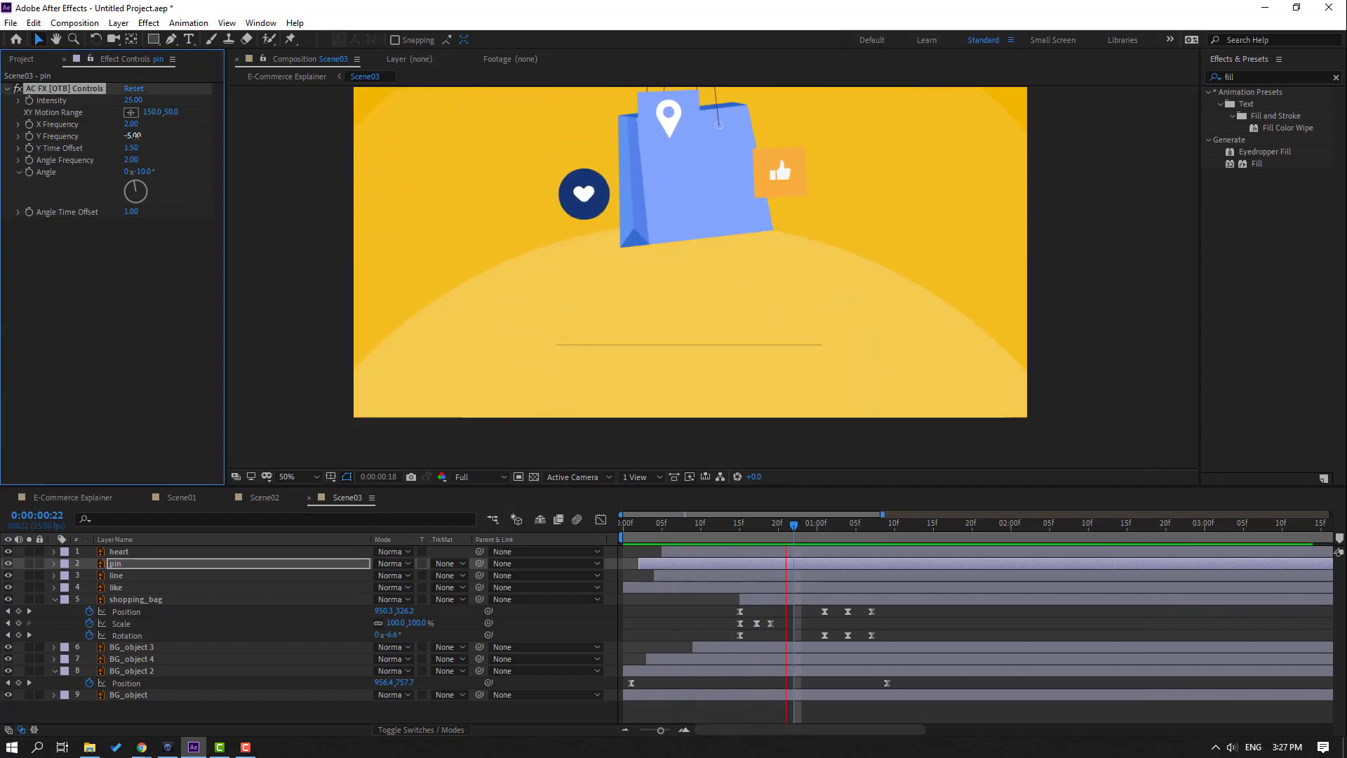
- Set the heart layer's AC FX Y Time Offset to -5 and preview the floating icons
{"action": "left_click", "coordinate": [584, 192]}
{"action": "left_click", "coordinate": [584, 193]}
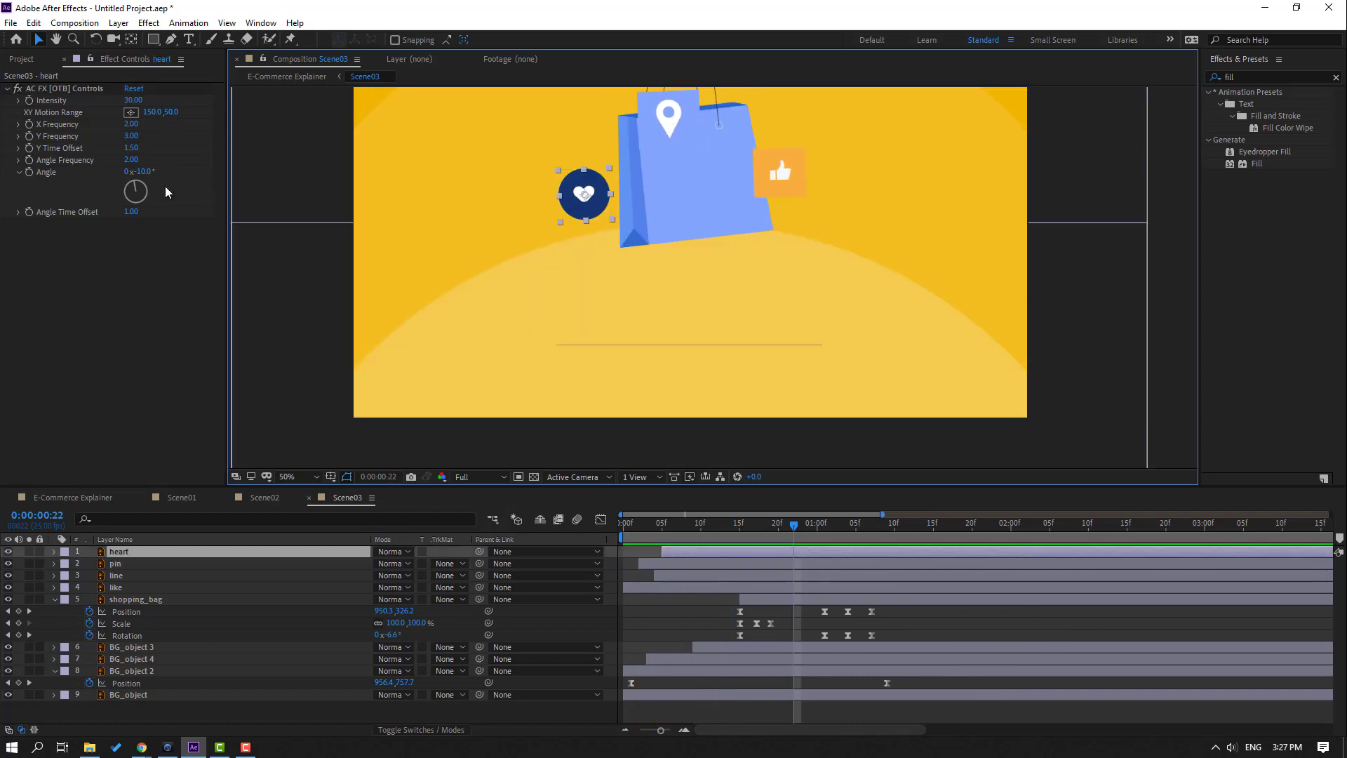
{"action": "left_click", "coordinate": [133, 148]}
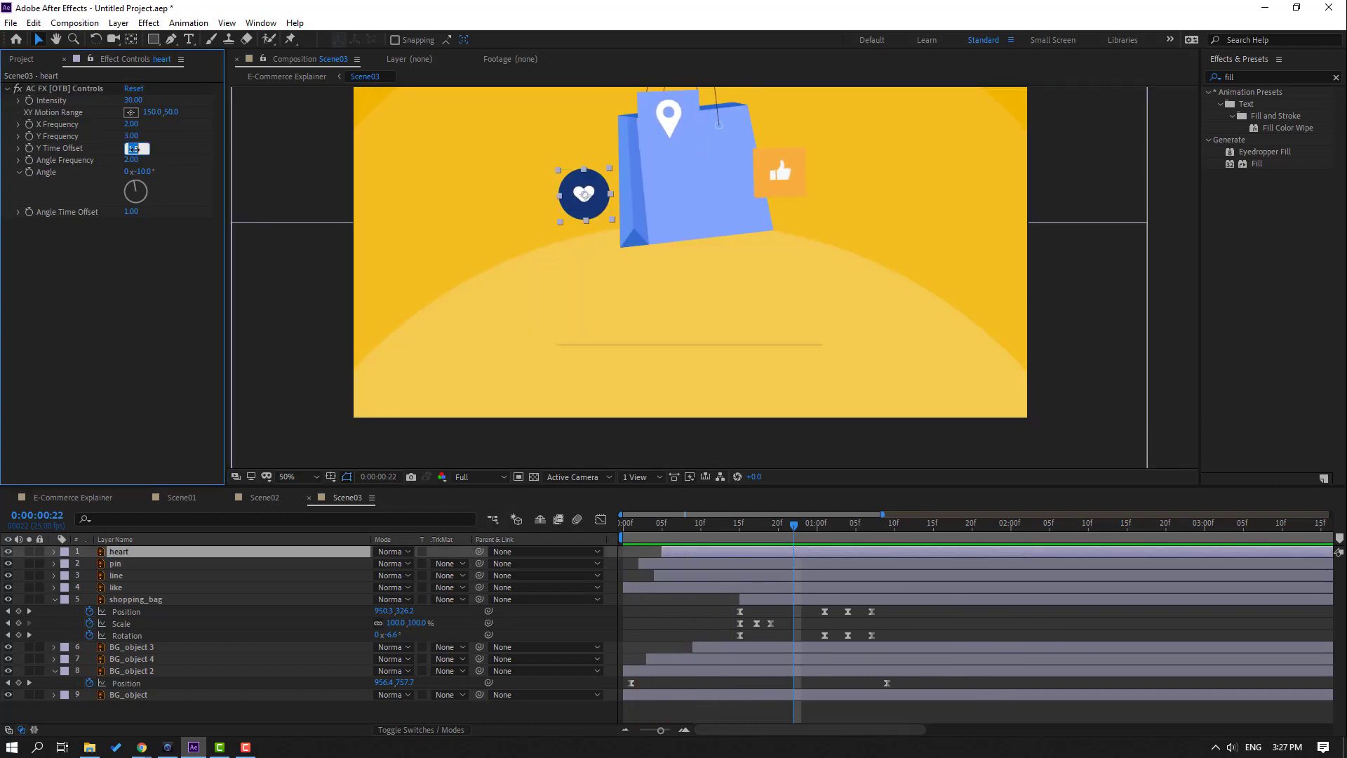
{"action": "type", "text": "-5"}
{"action": "key", "text": "Return"}
{"action": "key", "text": "space"}
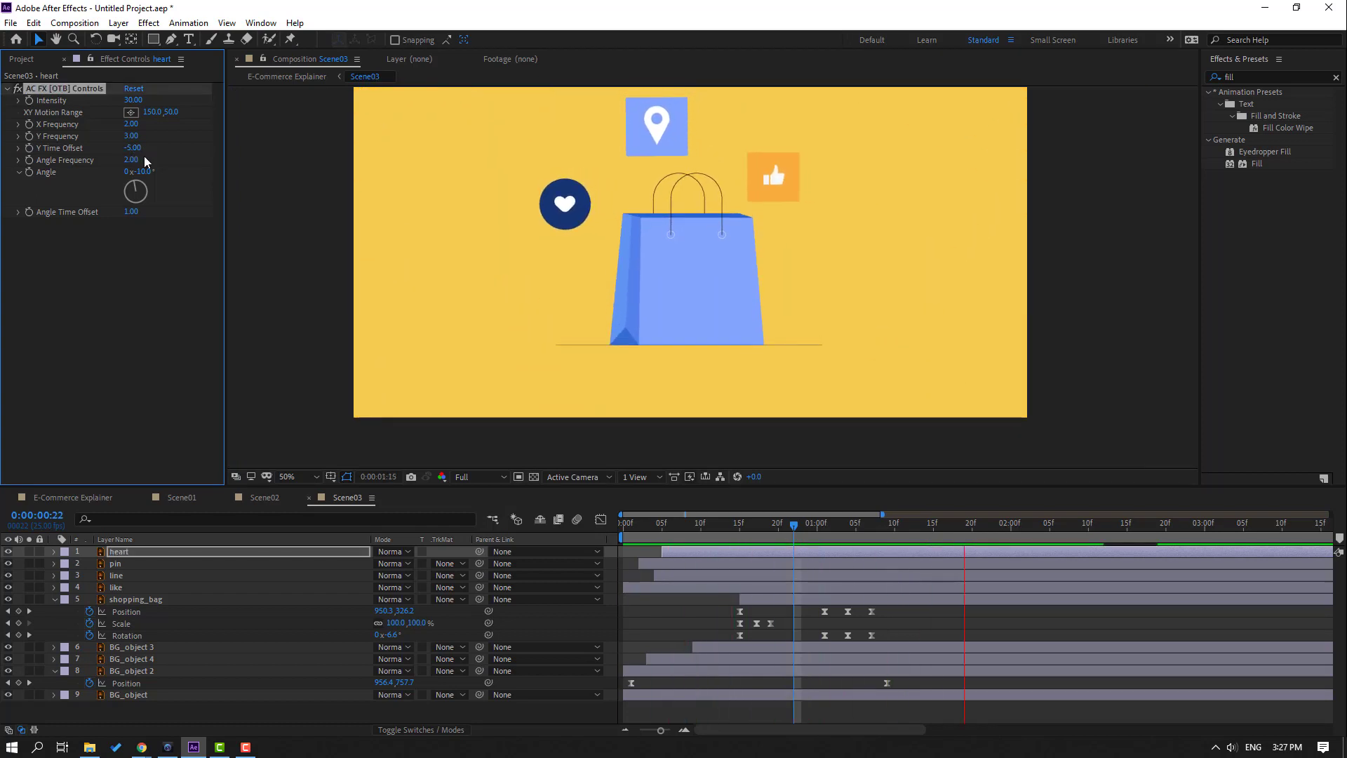
- Move the BG_object layer directly below shopping_bag and keyframe its Opacity at 0% at 0:00:00:14
{"action": "scroll", "coordinate": [538, 272], "scroll_direction": "down", "scroll_amount": 2}
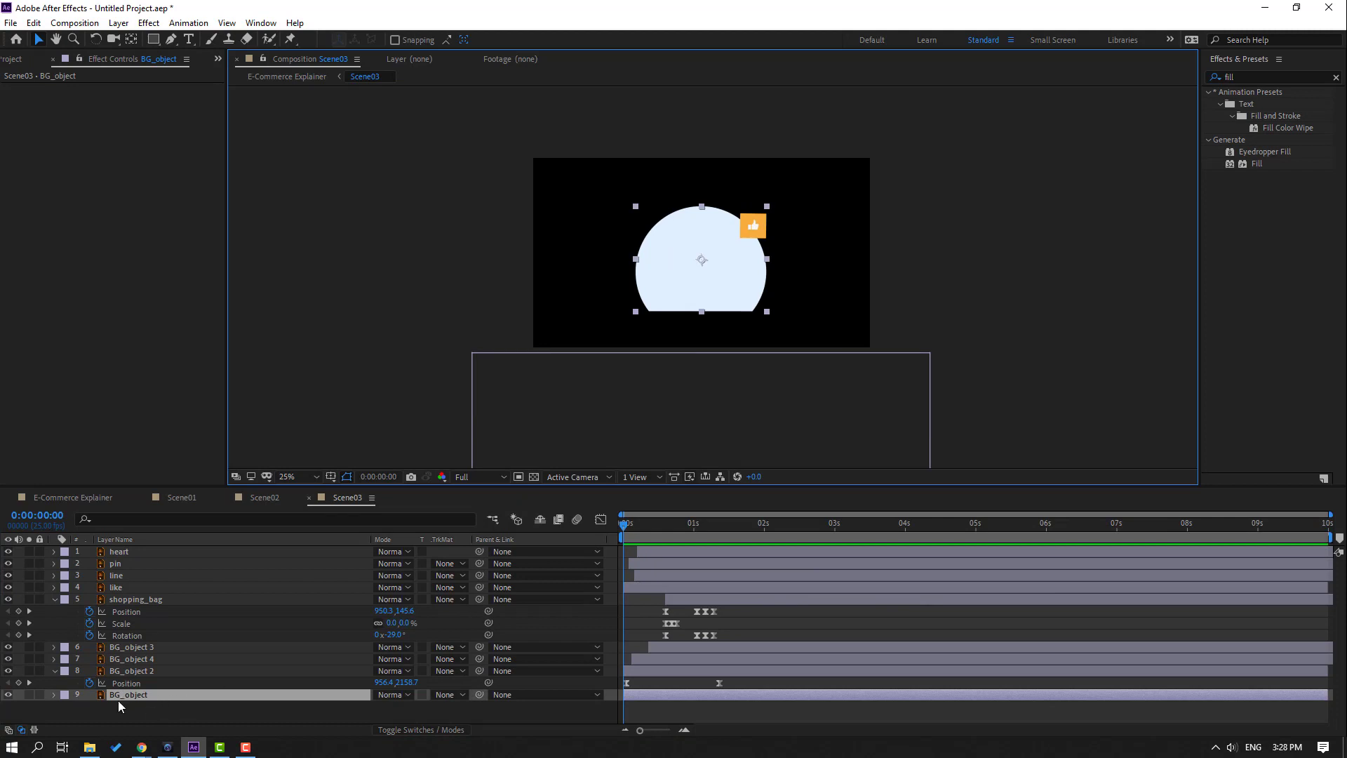
{"action": "left_click_drag", "start_coordinate": [149, 679], "coordinate": [169, 646]}
{"action": "mouse_move", "coordinate": [662, 519]}
{"action": "left_mouse_down"}
{"action": "mouse_move", "coordinate": [737, 532]}
{"action": "mouse_move", "coordinate": [663, 526]}
{"action": "left_mouse_up"}
{"action": "scroll", "coordinate": [706, 291], "scroll_direction": "up", "scroll_amount": 2}
{"action": "key", "text": "t"}
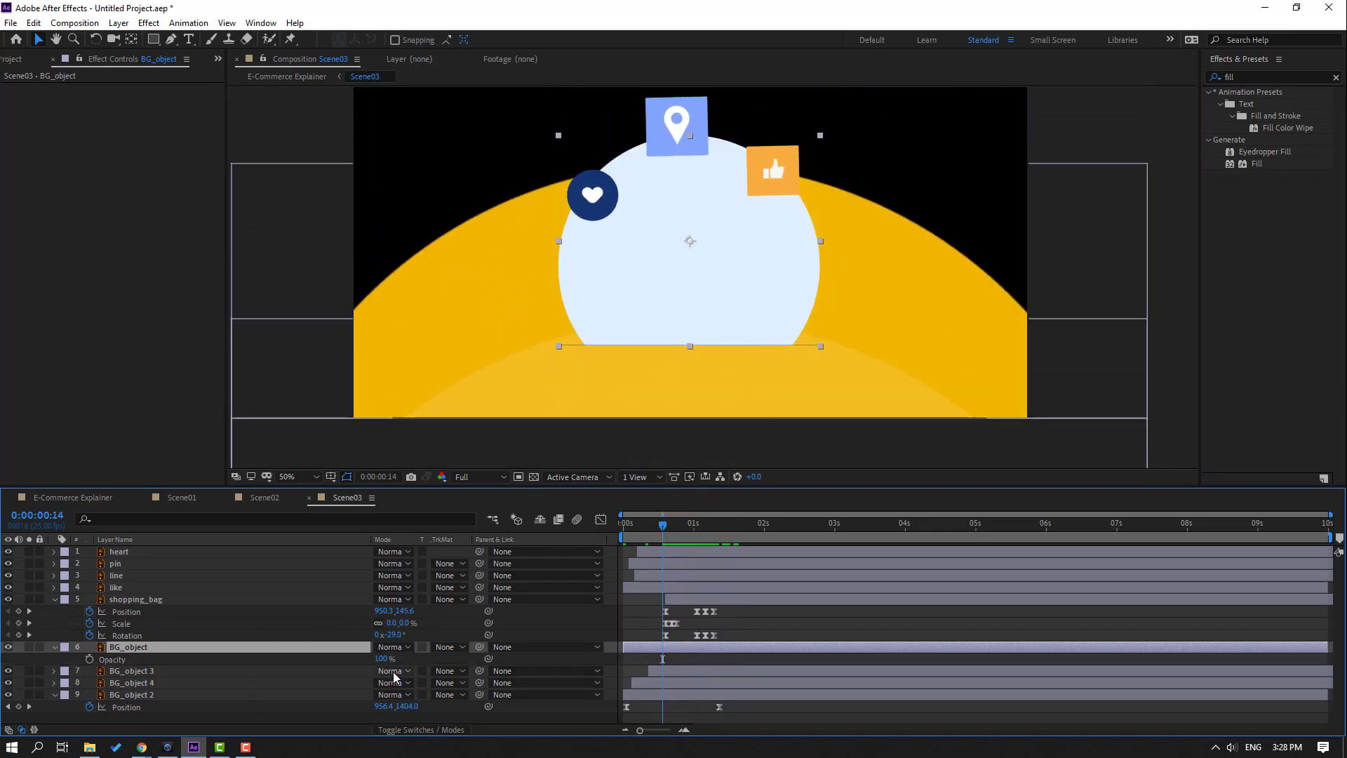
{"action": "left_click_drag", "start_coordinate": [383, 664], "coordinate": [106, 673]}
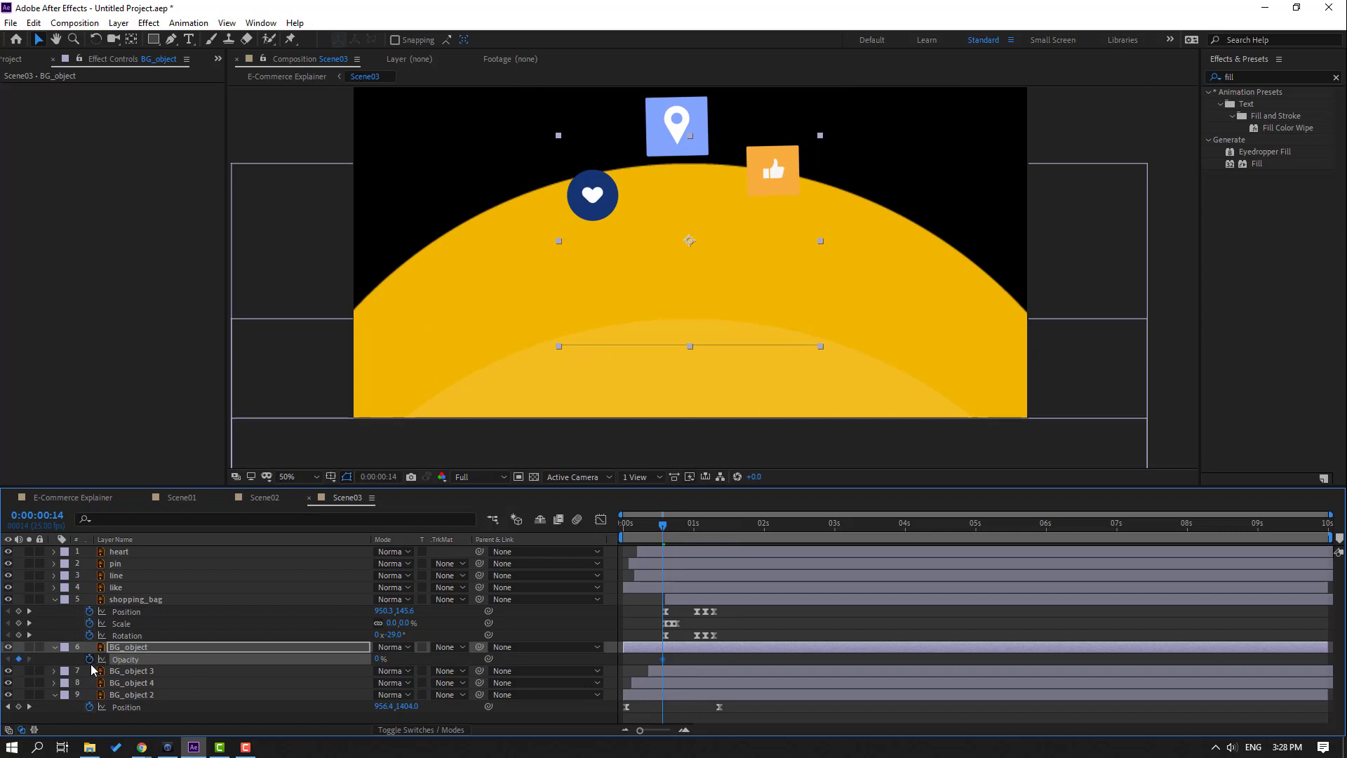
{"action": "key", "text": "space"}
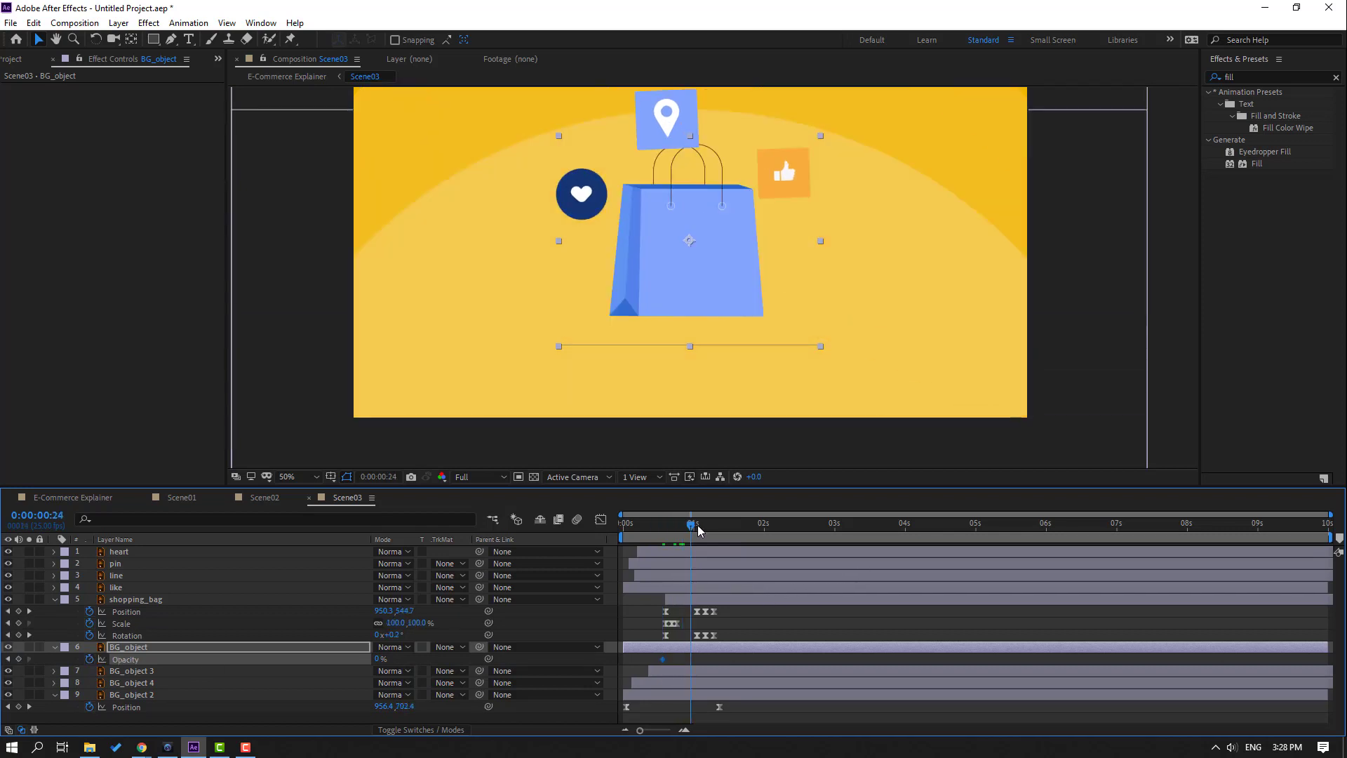
- Keyframe BG_object's Opacity at 100% at 0:00:01:06, apply Easy Ease to its opacity keyframes, and preview the fade-in
{"action": "type", "text": "10"}
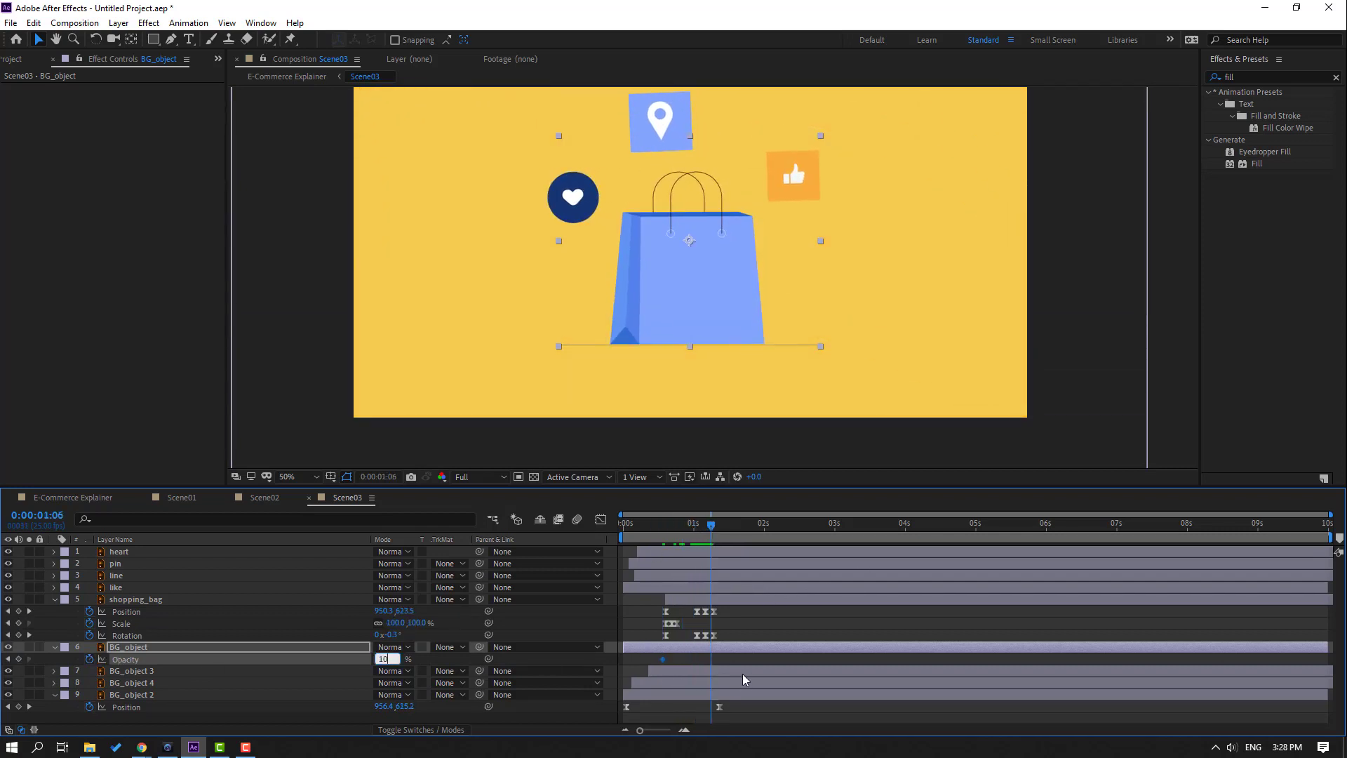
{"action": "type", "text": "0"}
{"action": "key", "text": "Return"}
{"action": "right_click", "coordinate": [664, 660]}
{"action": "mouse_move", "coordinate": [758, 663]}
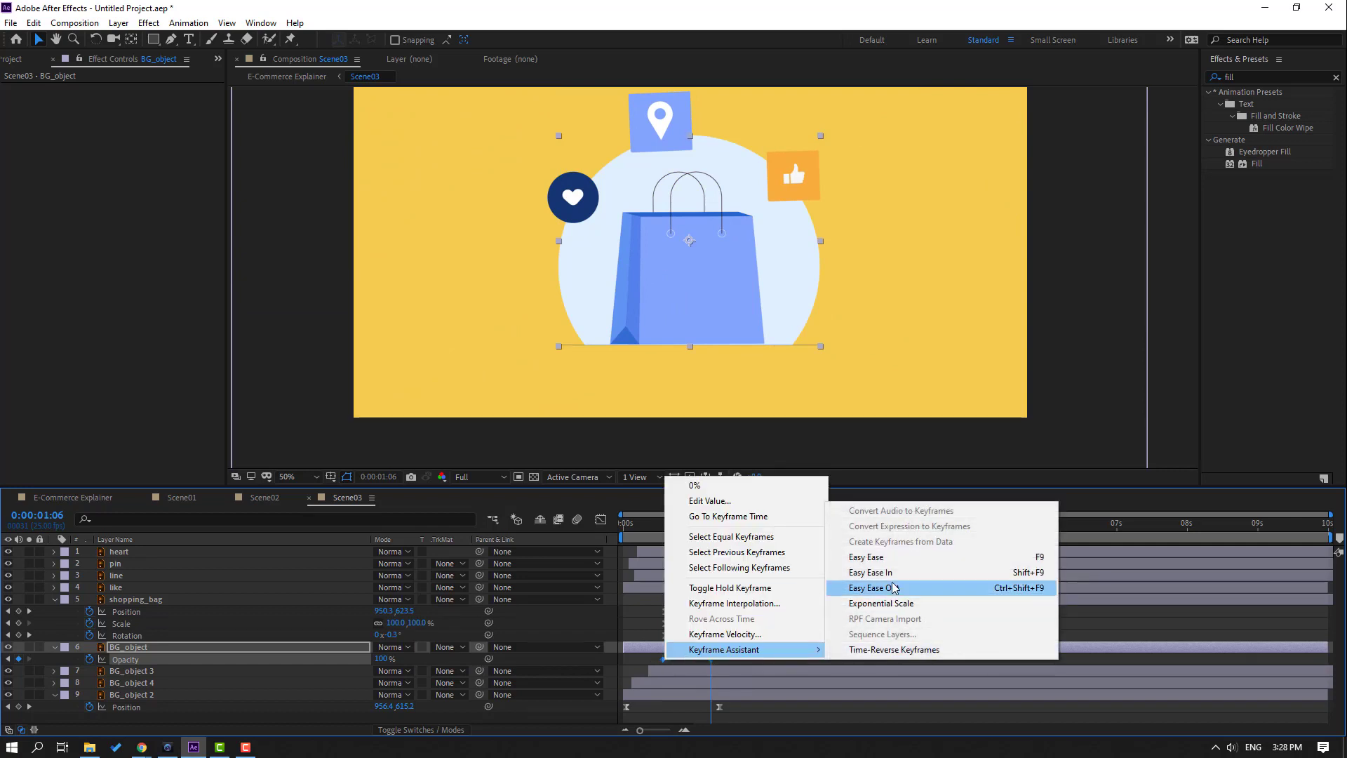
{"action": "left_click", "coordinate": [877, 558]}
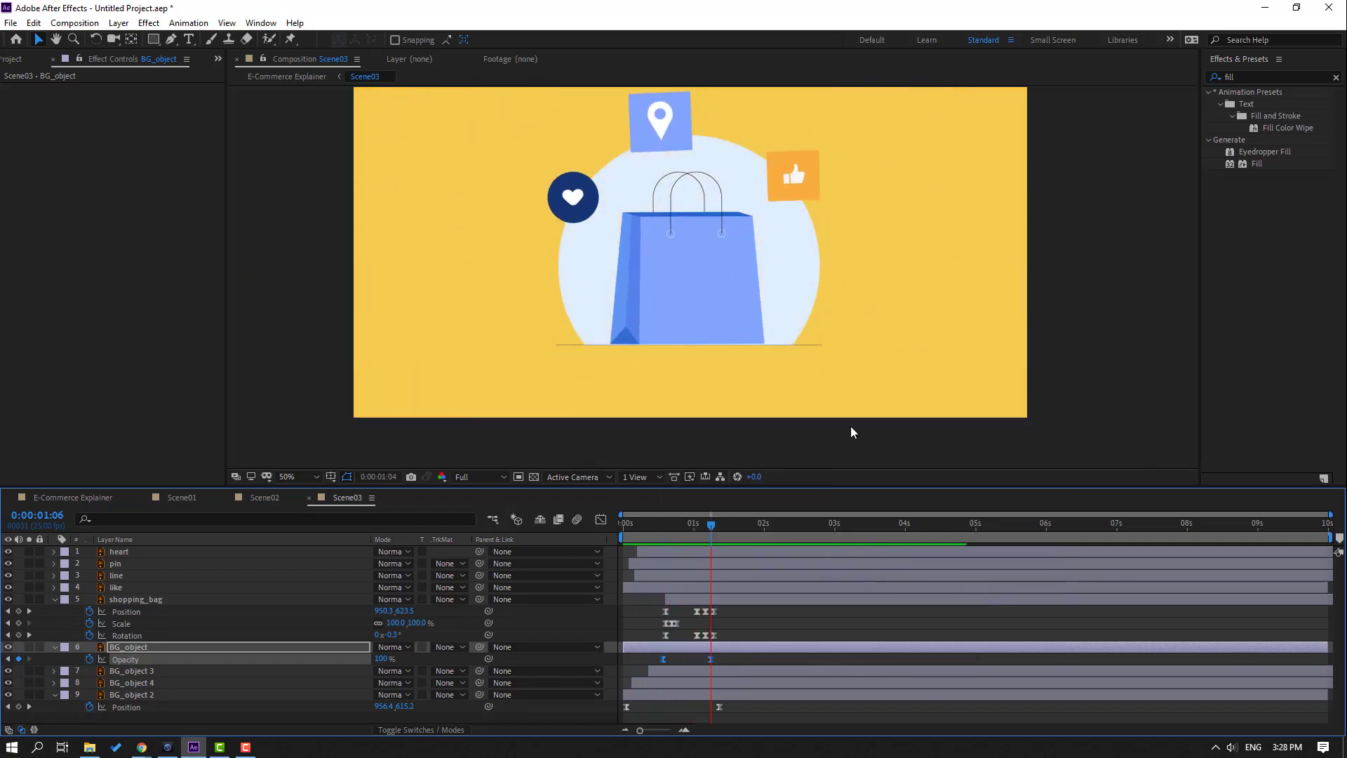
{"action": "scroll", "coordinate": [855, 326], "scroll_direction": "down", "scroll_amount": 2}
{"action": "left_click_drag", "start_coordinate": [711, 525], "coordinate": [735, 525]}
- Review the change from Scene02 to Scene03 in the E-Commerce Explainer composition, and return to Scene03
{"action": "left_click", "coordinate": [81, 498]}
{"action": "left_click_drag", "start_coordinate": [958, 525], "coordinate": [1021, 524]}
{"action": "scroll", "coordinate": [798, 423], "scroll_direction": "down", "scroll_amount": 2}
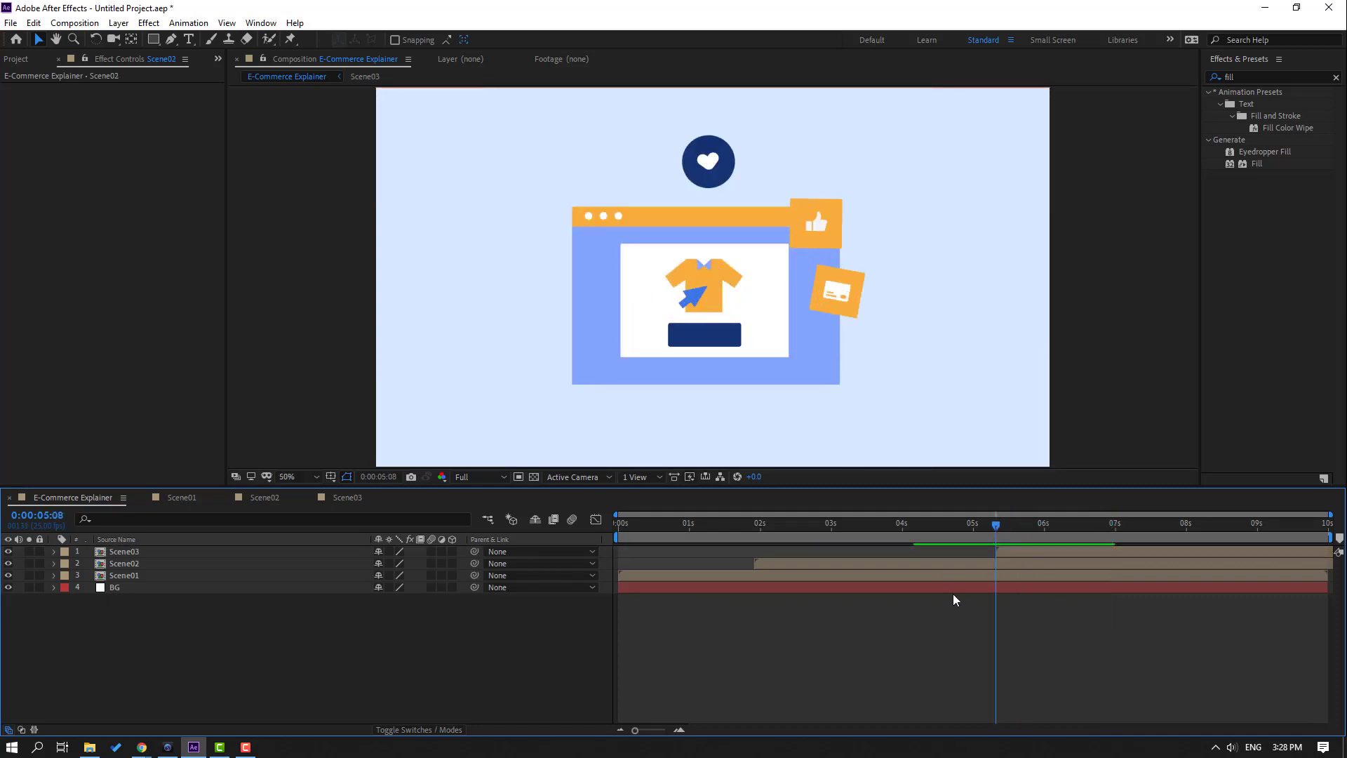
{"action": "left_click", "coordinate": [345, 498]}
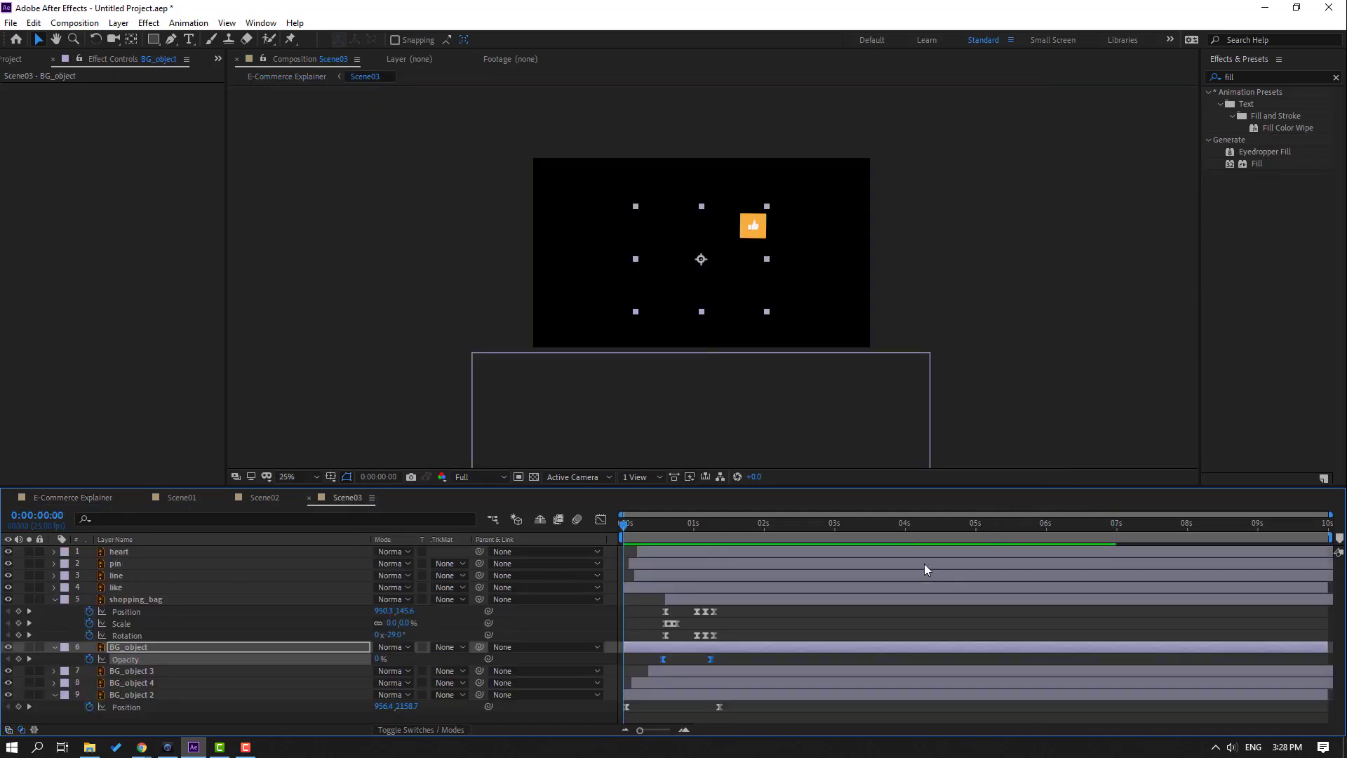
- Shift the line layer to start at about 0:00:01:17 and add a 0% Opacity keyframe near its start
{"action": "left_click_drag", "start_coordinate": [767, 523], "coordinate": [828, 525]}
{"action": "scroll", "coordinate": [708, 475], "scroll_direction": "up", "scroll_amount": 2}
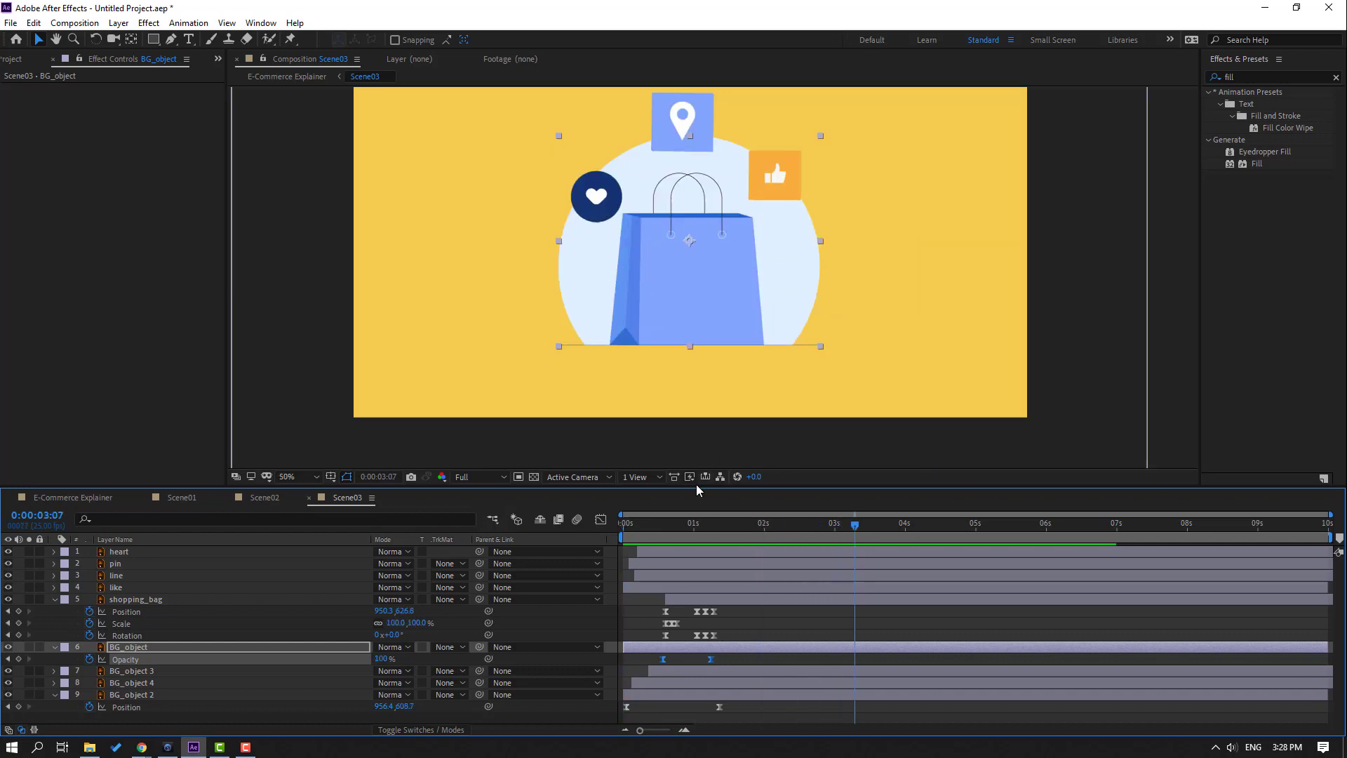
{"action": "left_click", "coordinate": [120, 576]}
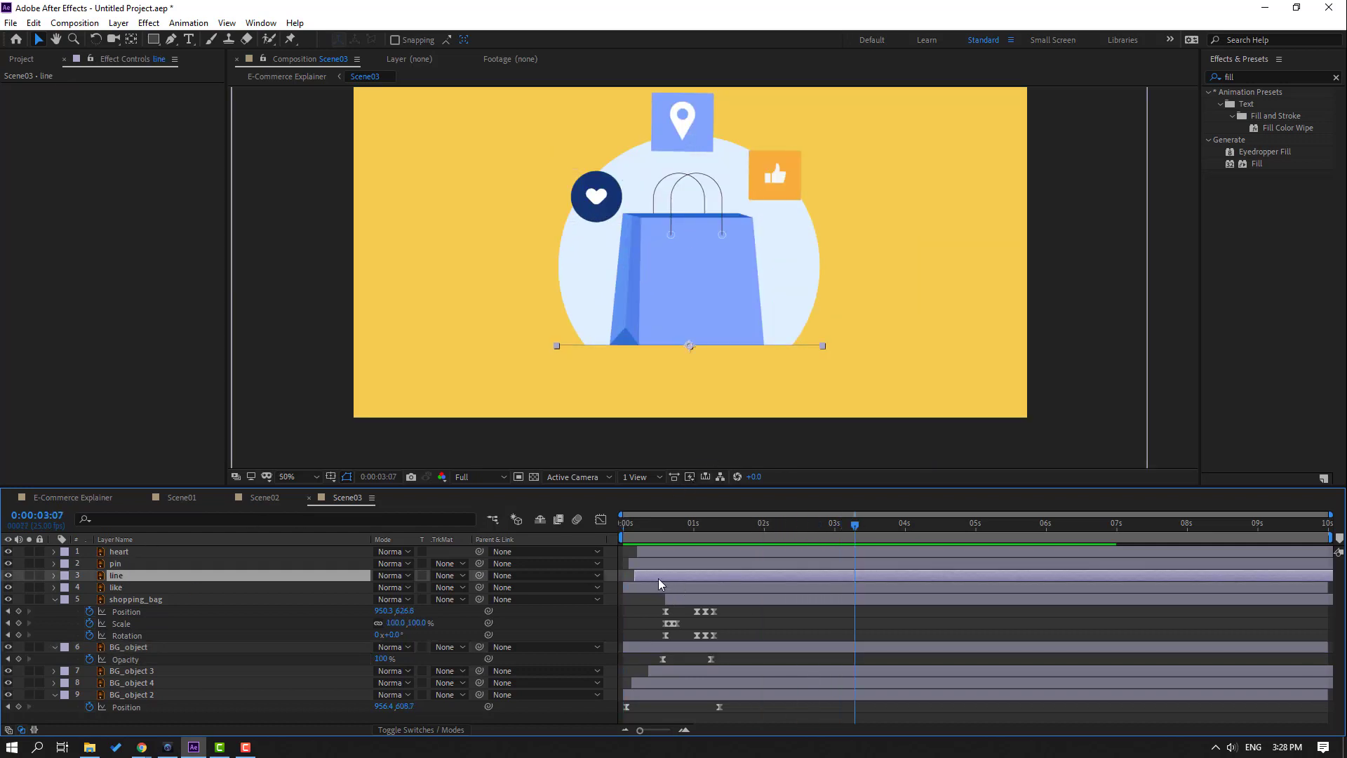
{"action": "mouse_move", "coordinate": [730, 527]}
{"action": "left_mouse_down"}
{"action": "mouse_move", "coordinate": [780, 527]}
{"action": "mouse_move", "coordinate": [756, 529]}
{"action": "left_mouse_up"}
{"action": "type", "text": "t"}
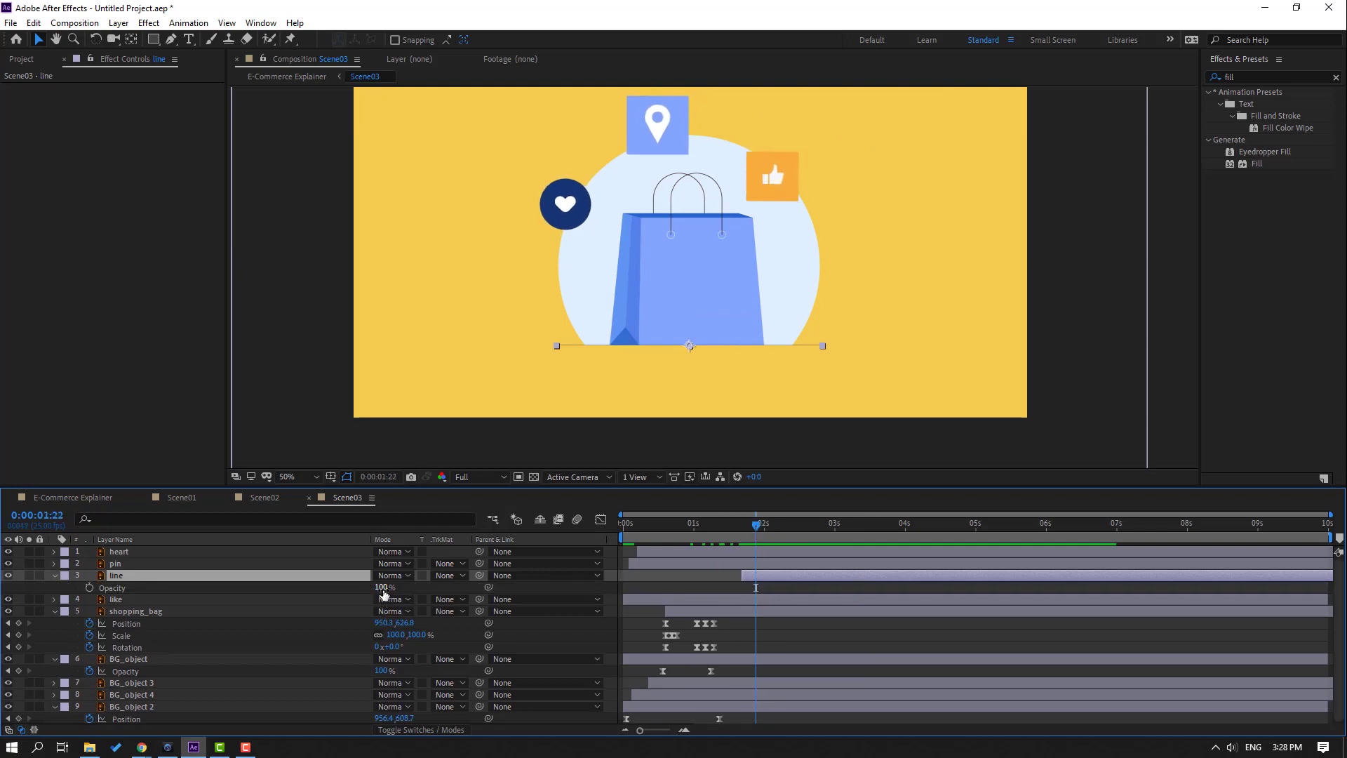
{"action": "type", "text": "0"}
{"action": "key", "text": "Return"}
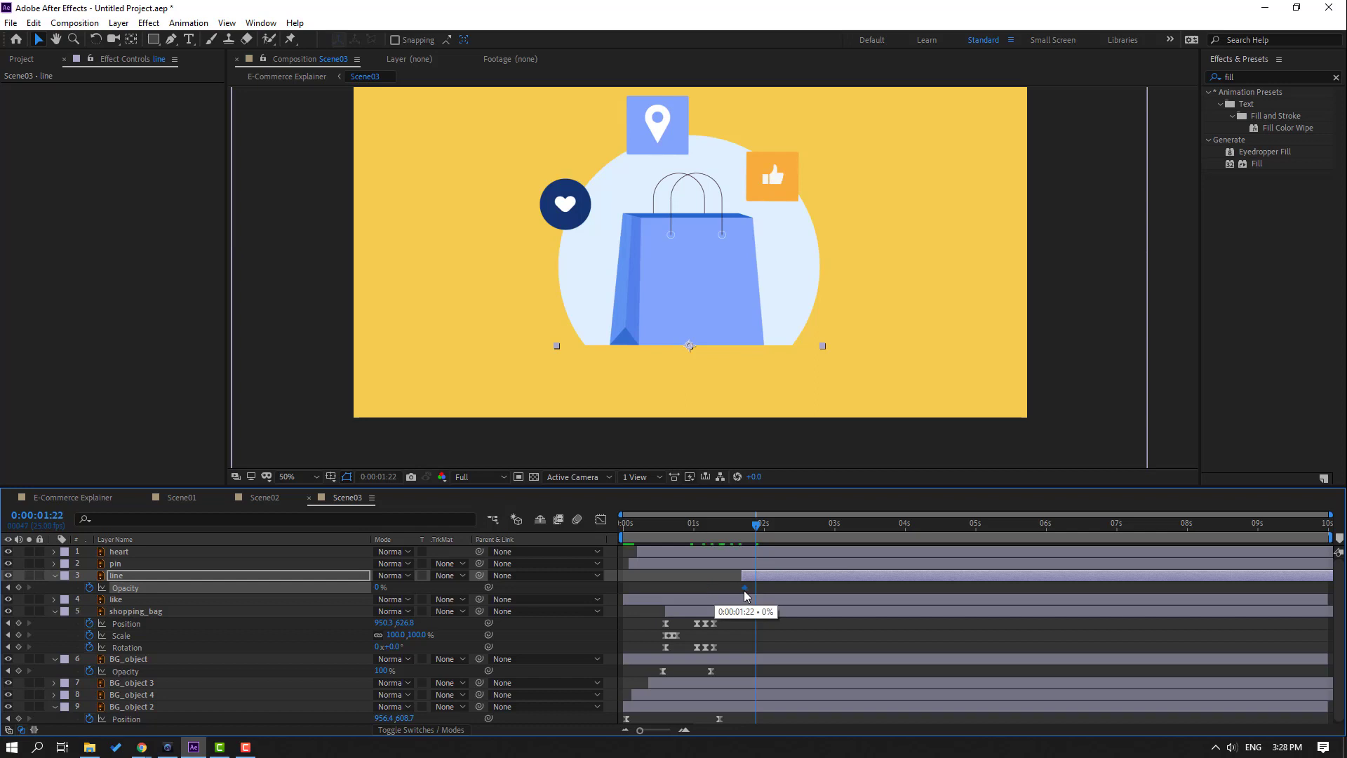
- Add an Opacity keyframe at 0:00:02:10 to fade the line in, and shift the layer to start at about 0:00:00:18
{"action": "key", "text": "space"}
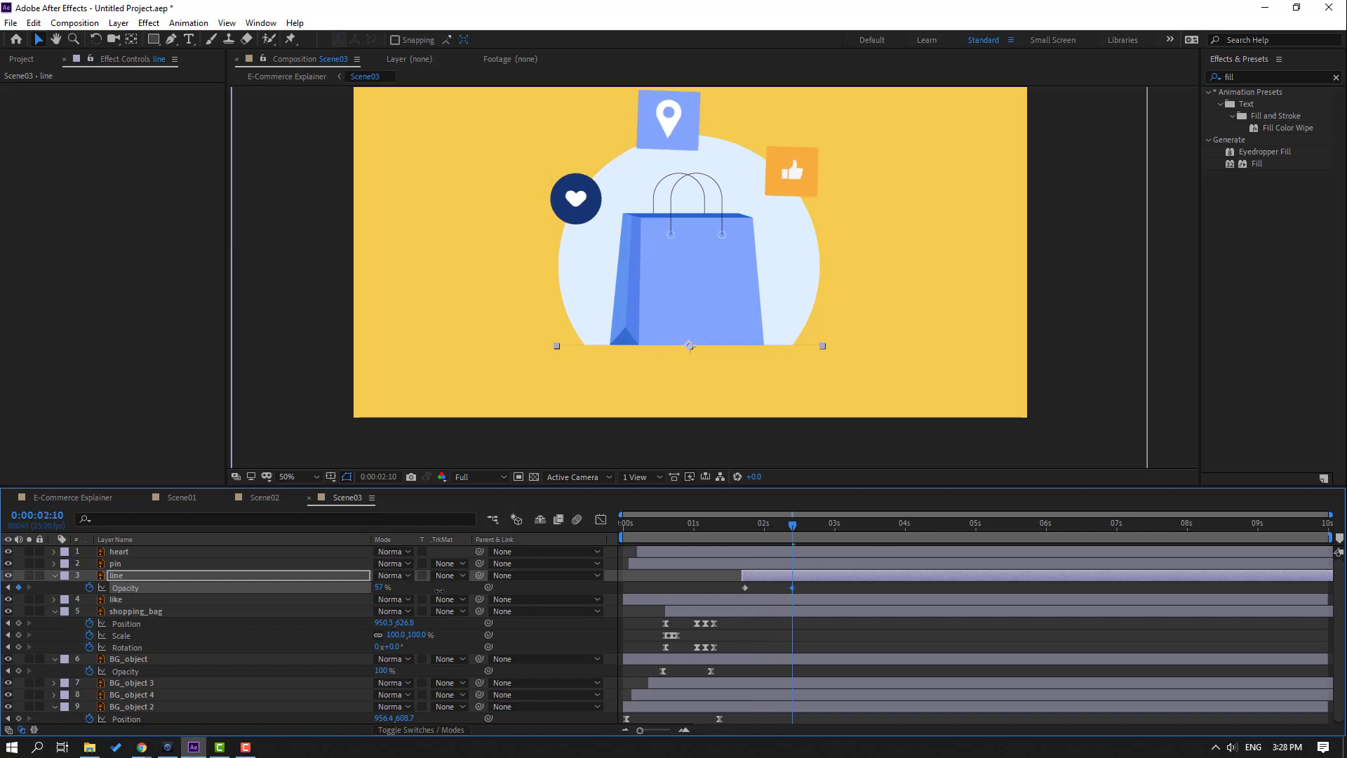
{"action": "left_click", "coordinate": [684, 527]}
{"action": "left_click", "coordinate": [717, 534]}
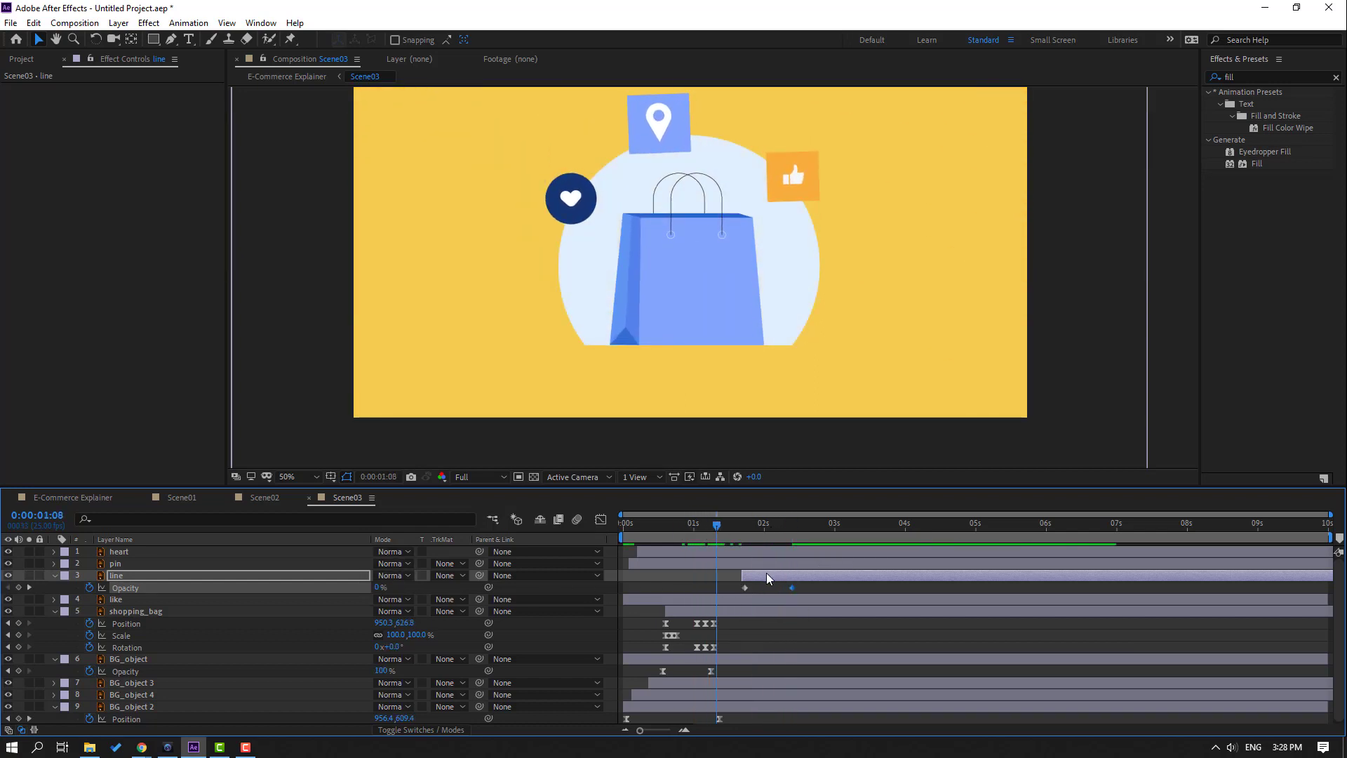
{"action": "left_click_drag", "start_coordinate": [769, 575], "coordinate": [708, 579]}
{"action": "left_click", "coordinate": [665, 531]}
{"action": "key", "text": "space"}
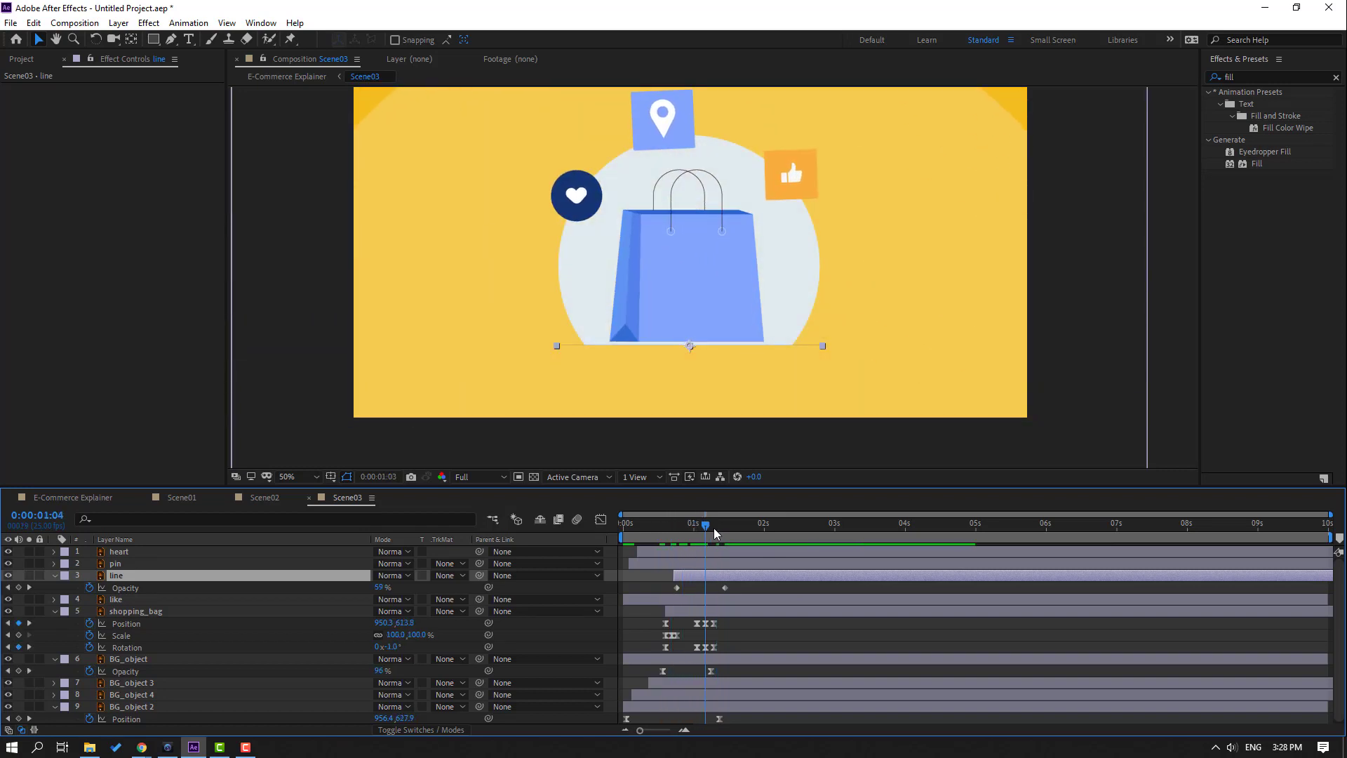
- Check the transition around 0:00:05:17 in the E-Commerce Explainer composition, and open the Scene02 composition
{"action": "left_click", "coordinate": [61, 498]}
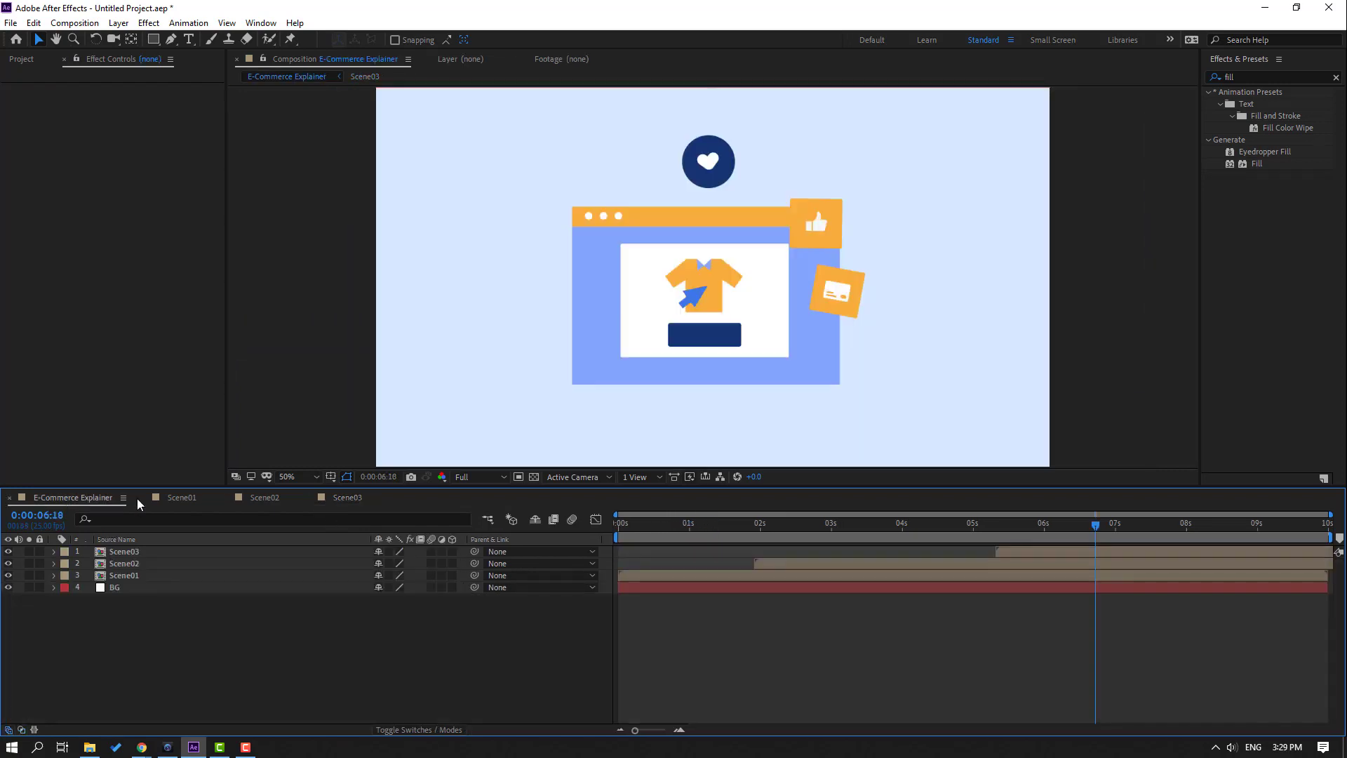
{"action": "left_click_drag", "start_coordinate": [984, 526], "coordinate": [1019, 528]}
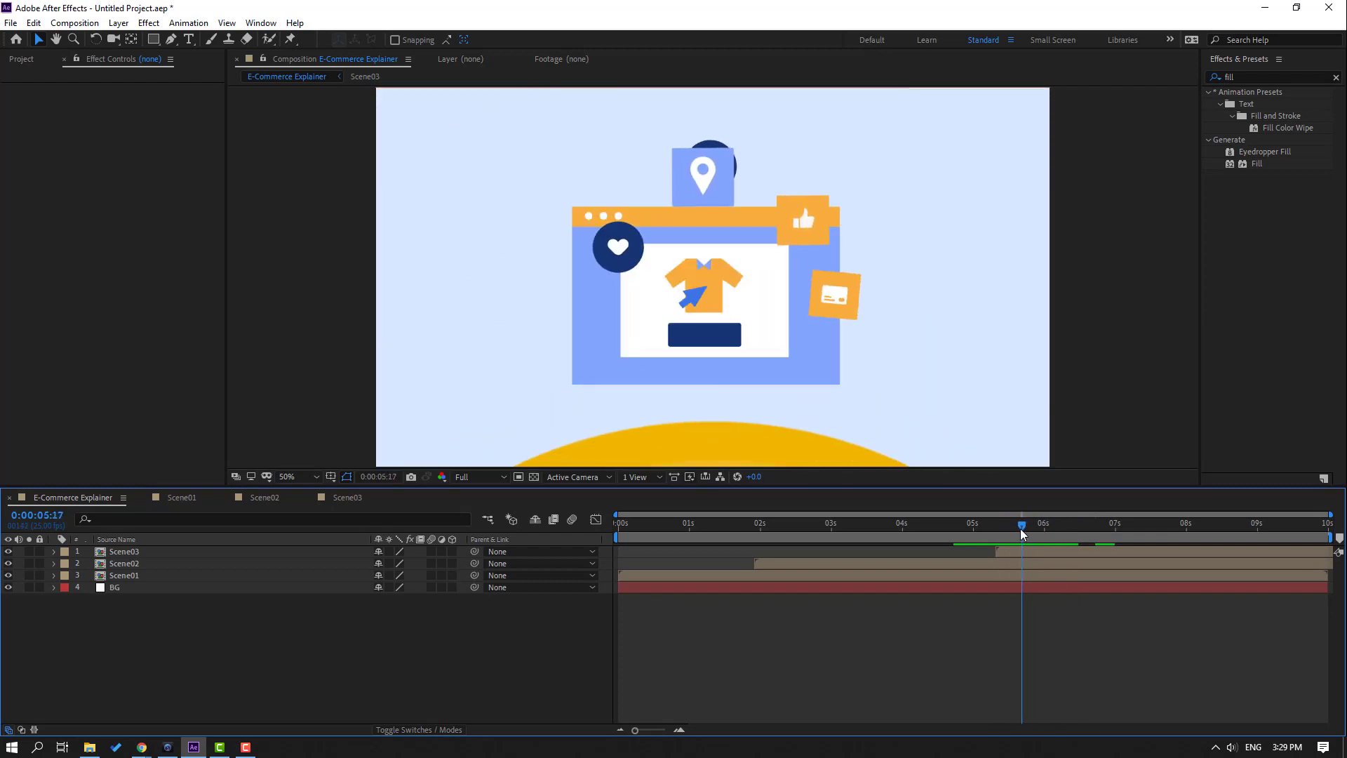
{"action": "left_click", "coordinate": [125, 565]}
{"action": "double_click", "coordinate": [124, 565]}
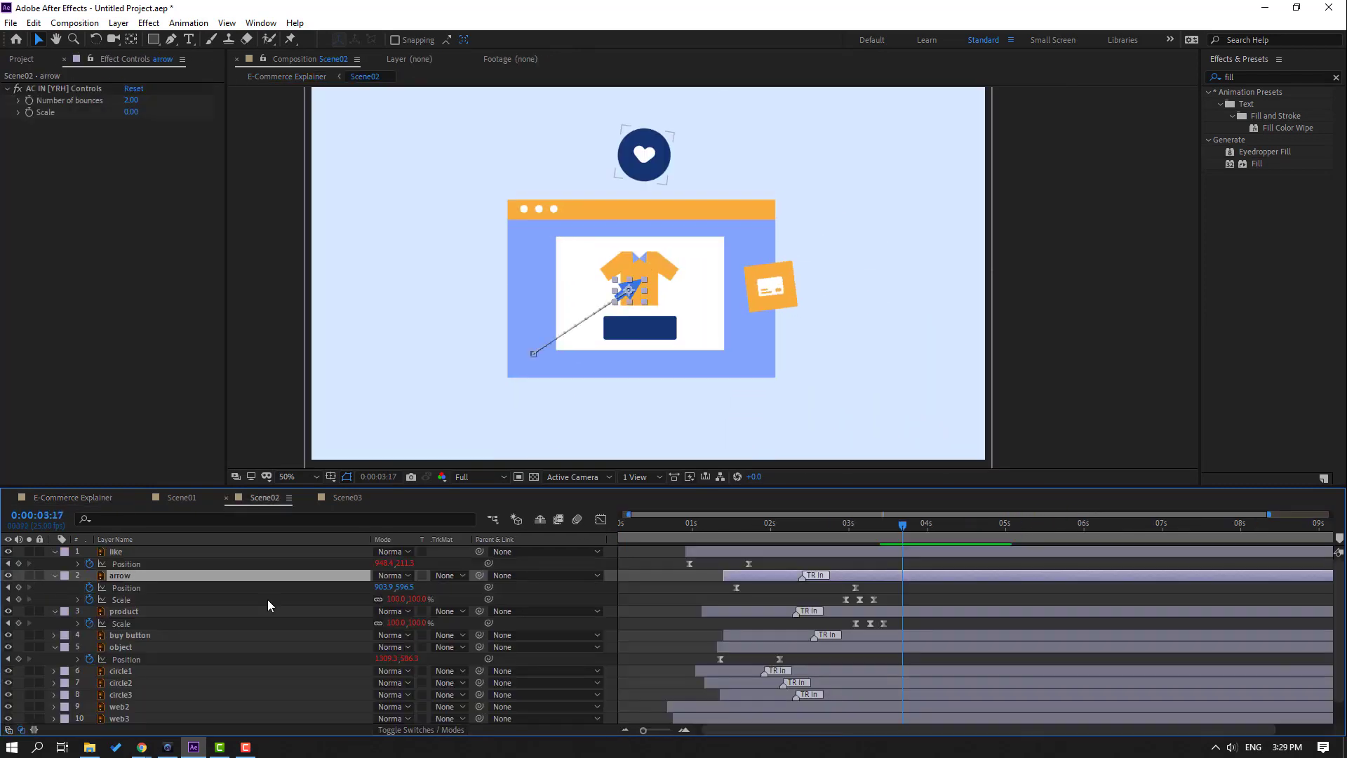
- Collapse the expanded properties of all Scene02 layers and clear the layer selection
{"action": "key", "text": "ctrl+a"}
{"action": "key", "text": "u"}
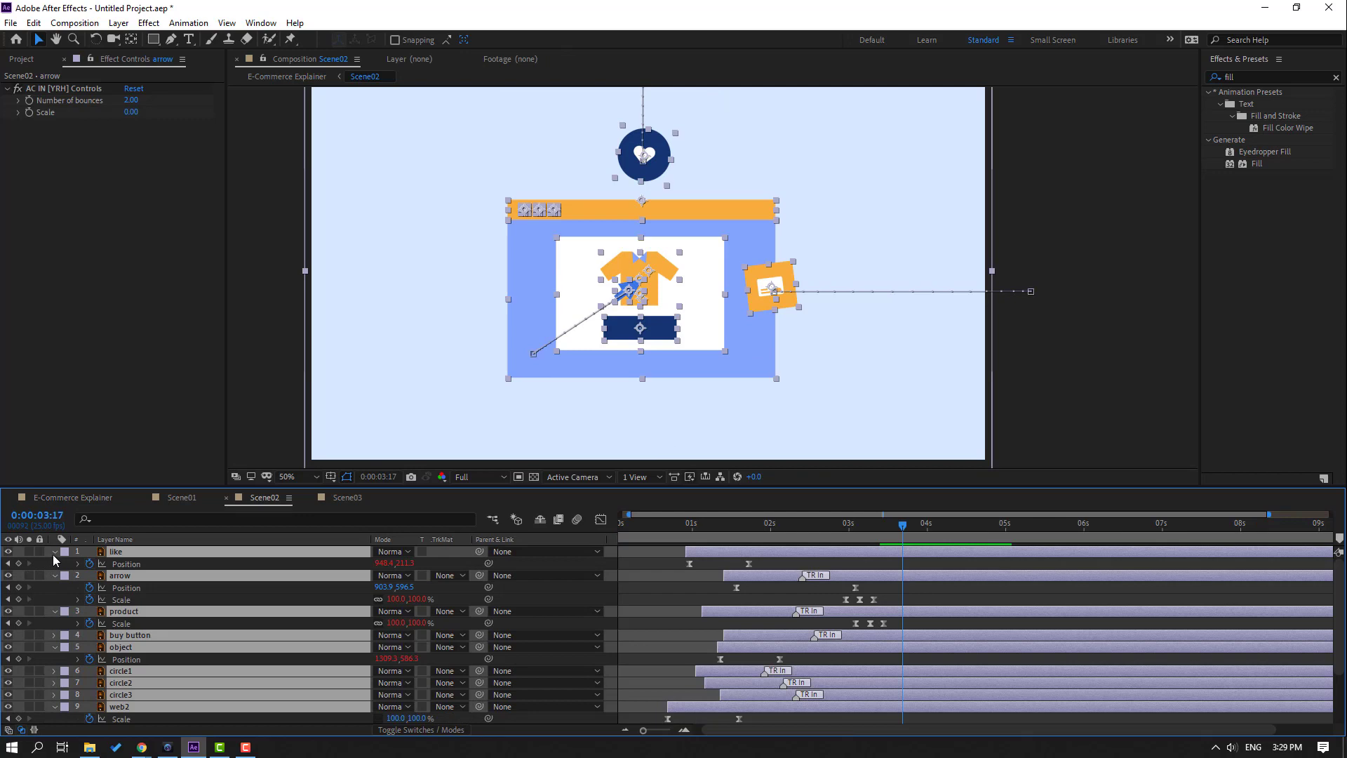
{"action": "left_click", "coordinate": [55, 552]}
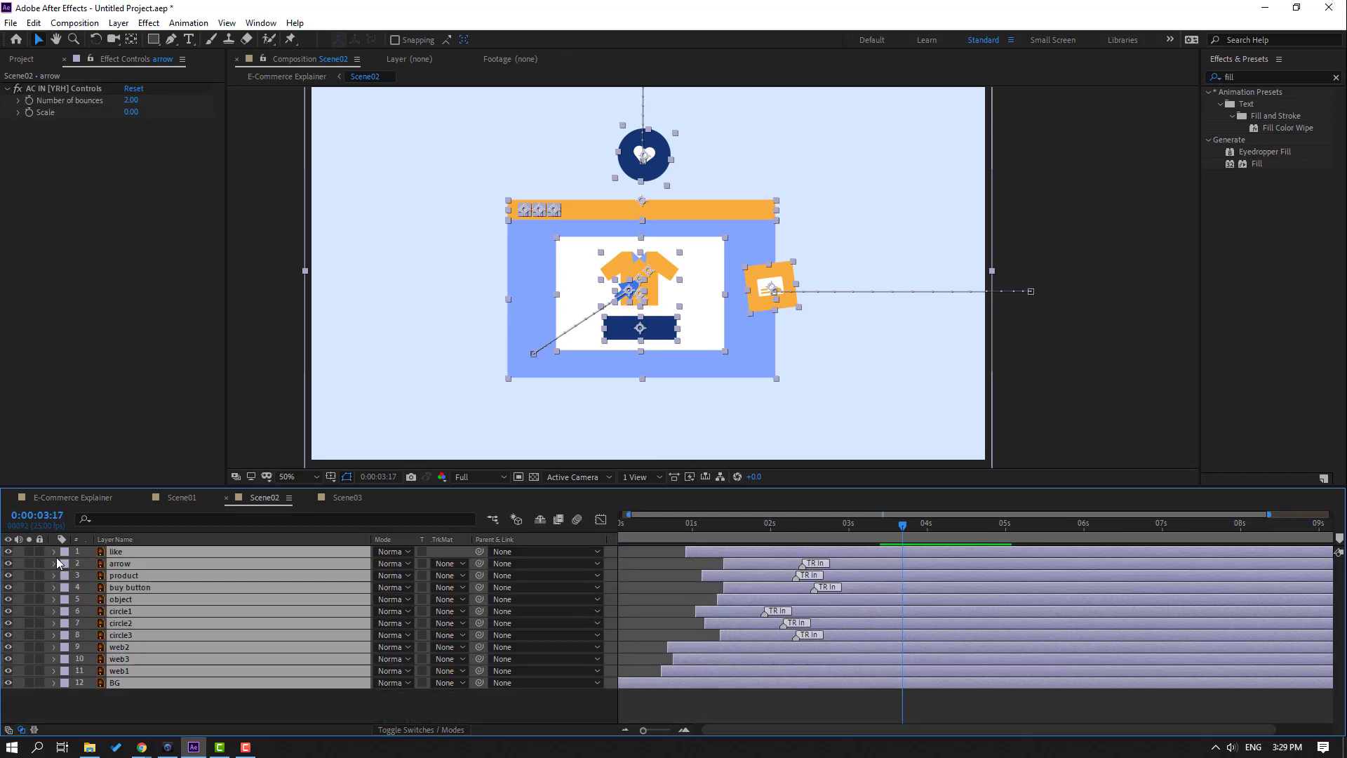
{"action": "left_click", "coordinate": [288, 714]}
- Add a null object to Scene02 and centre its anchor point
{"action": "right_click", "coordinate": [246, 700]}
{"action": "mouse_move", "coordinate": [365, 546]}
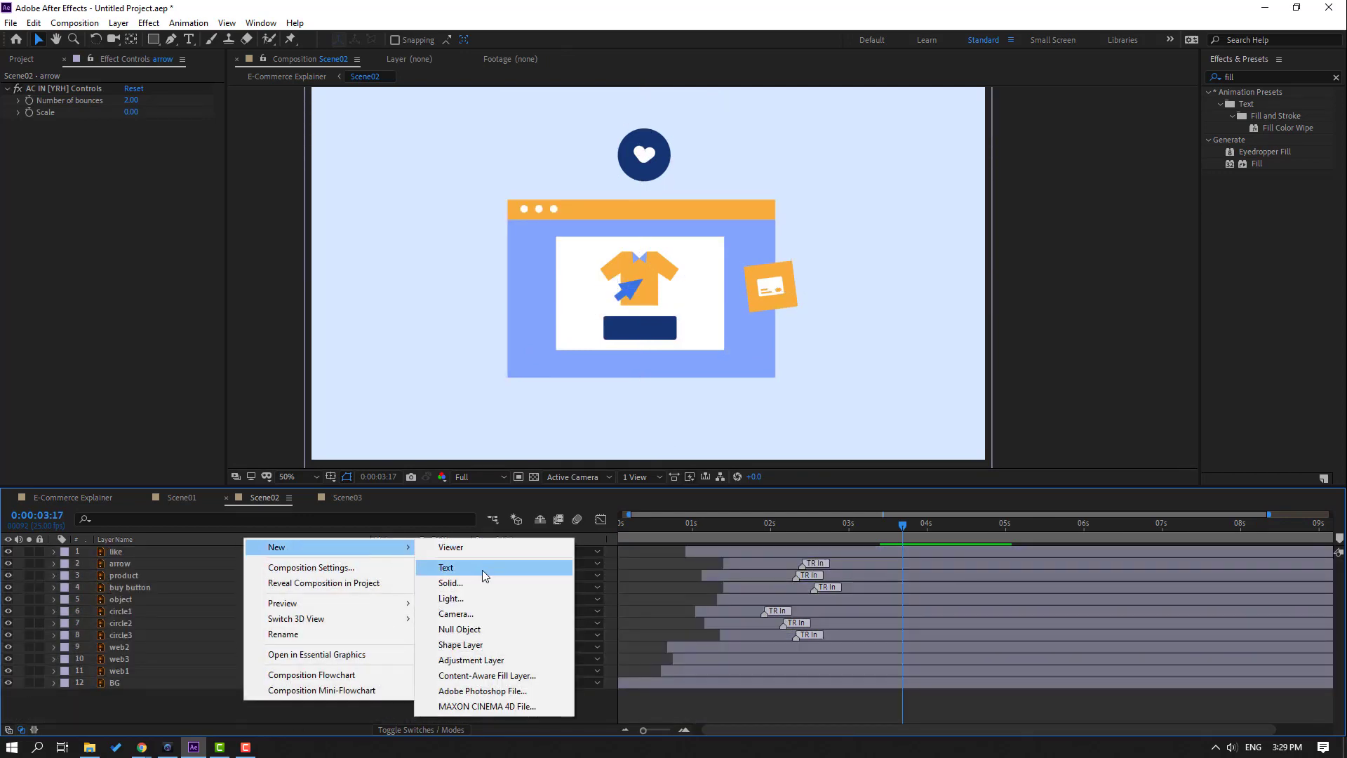
{"action": "left_click", "coordinate": [456, 628]}
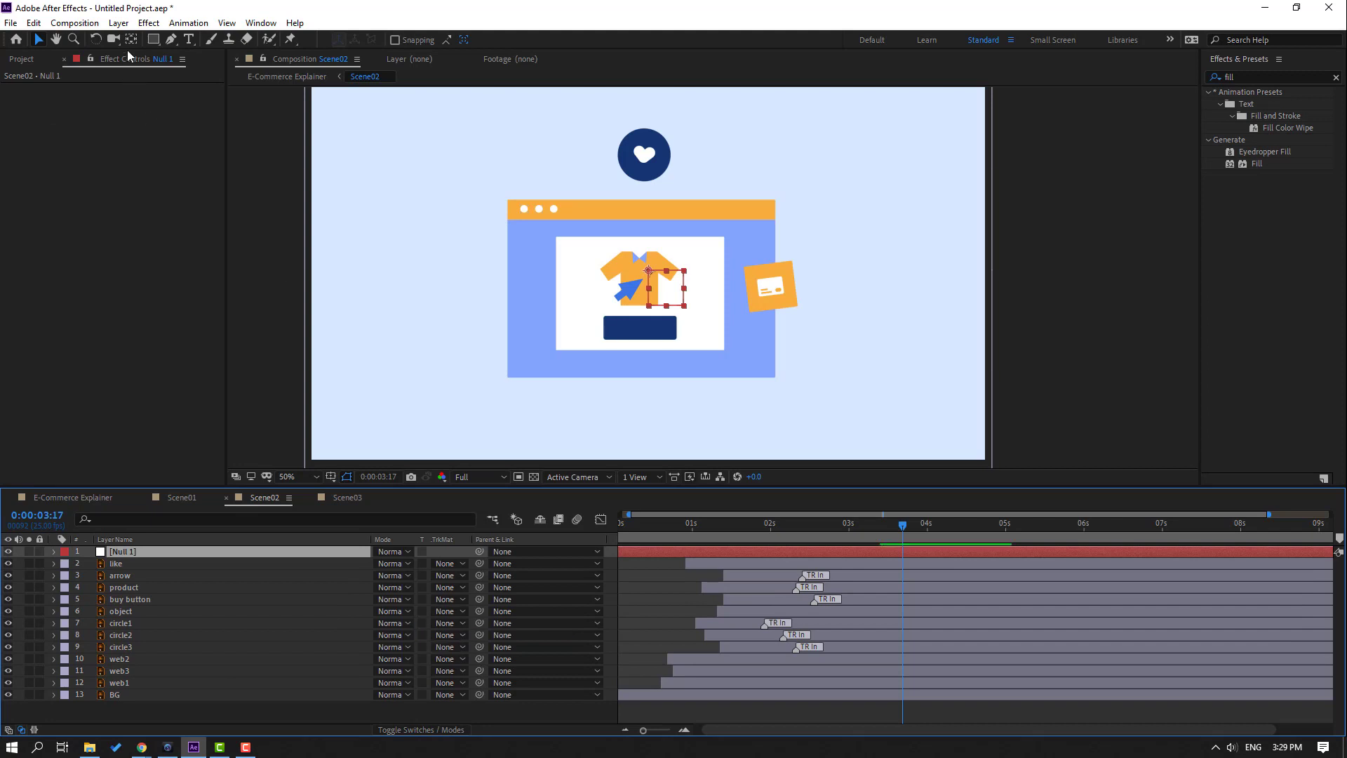
{"action": "key", "text": "ctrl+alt+Home"}
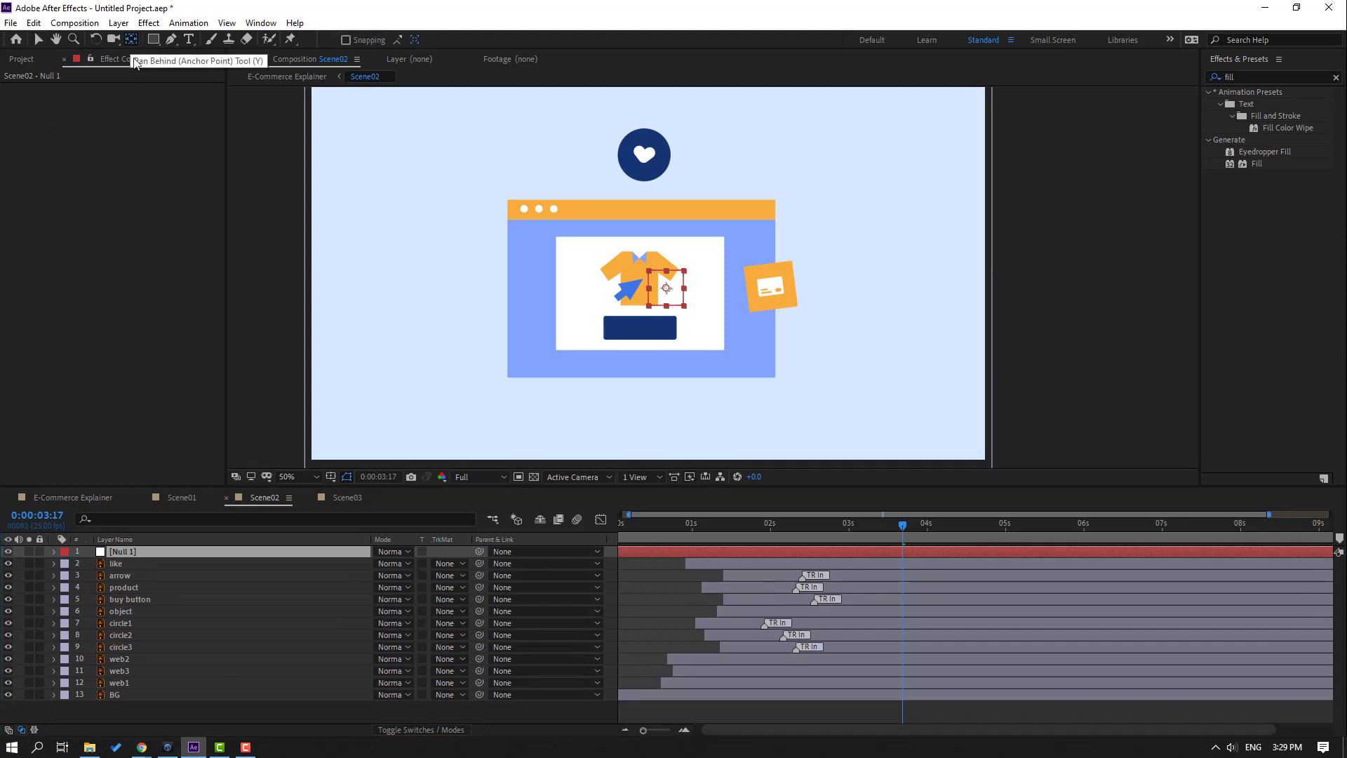
- Parent all layers from like through web1 to the null, leaving BG unparented, and select the null
{"action": "left_click", "coordinate": [130, 682]}
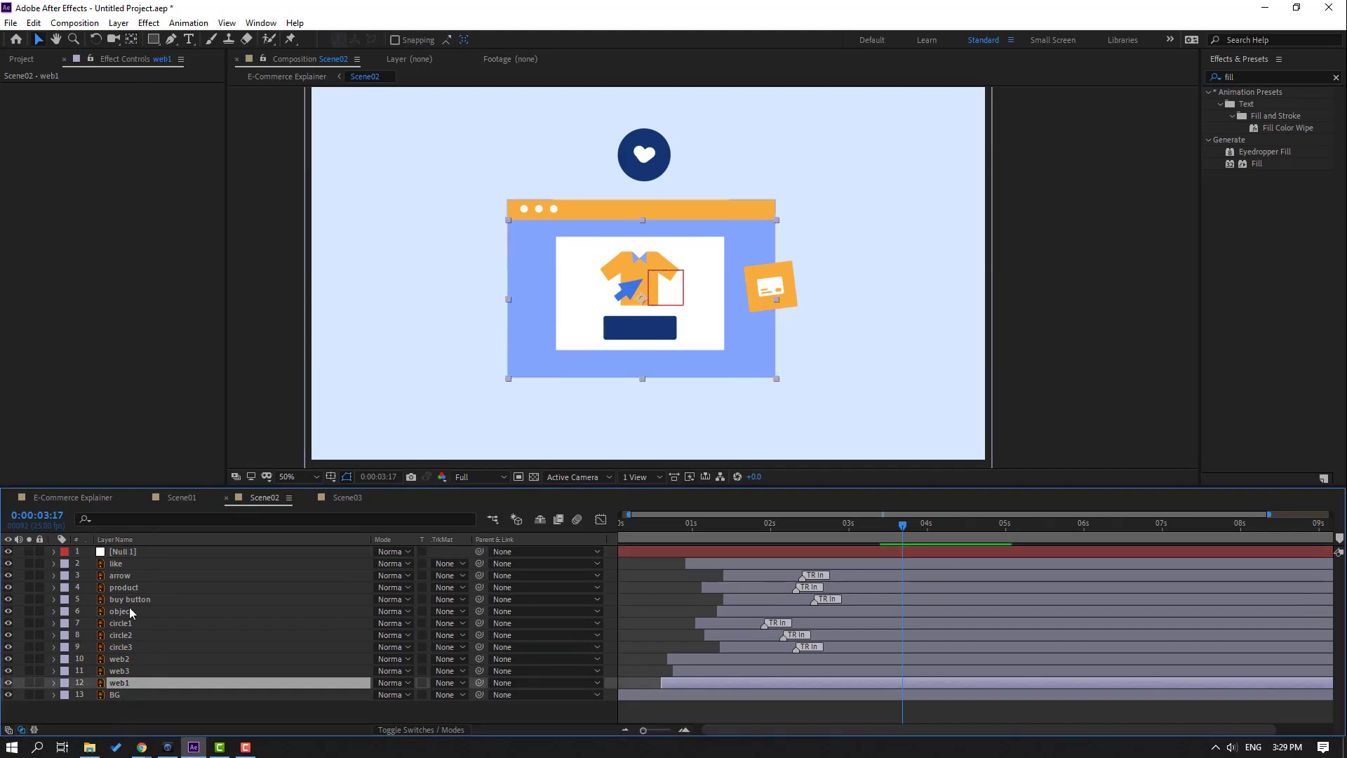
{"action": "left_click", "coordinate": [123, 564], "text": "shift"}
{"action": "left_click_drag", "start_coordinate": [479, 565], "coordinate": [112, 558]}
{"action": "left_click", "coordinate": [113, 553]}
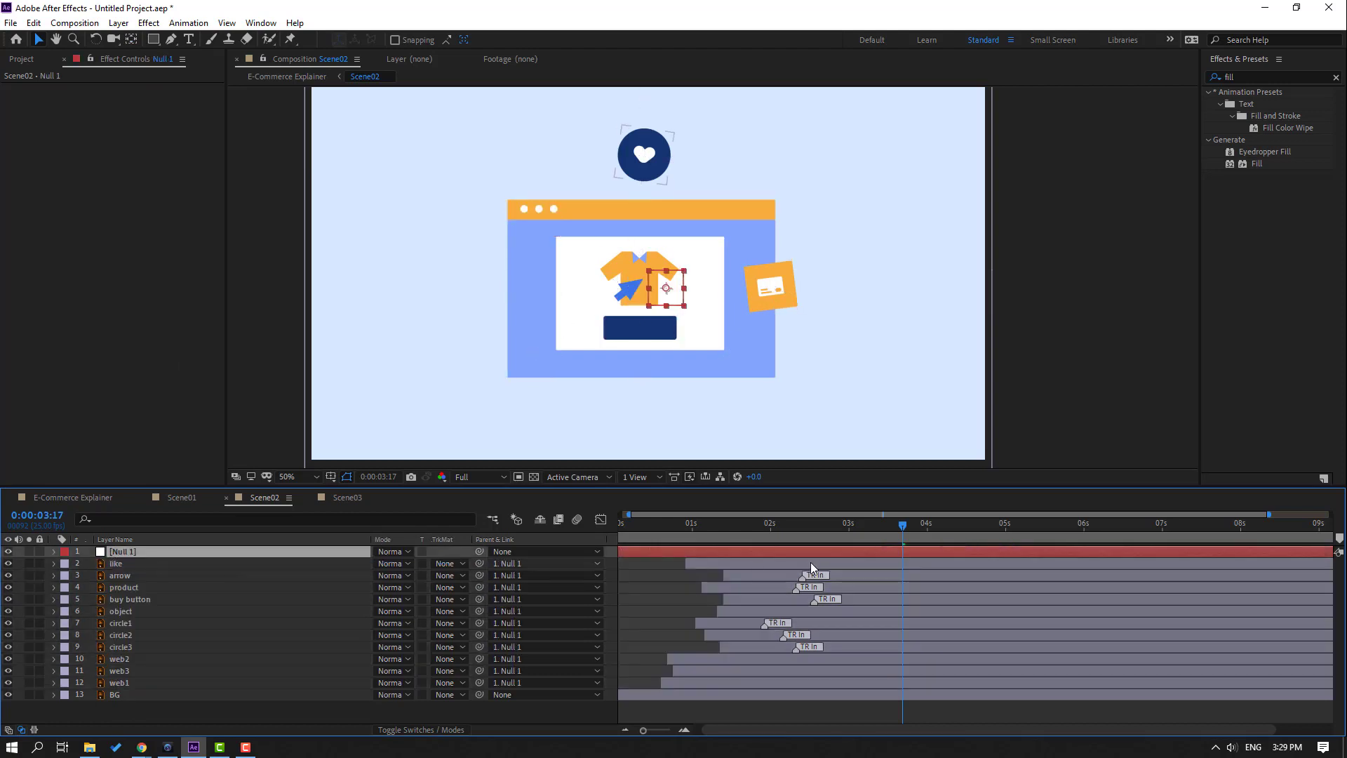
- Locate the transition's start at 0:00:05:16 in the main composition, and keyframe the null's Position at Scene02's matching frame, 0:00:03:18
{"action": "left_click", "coordinate": [73, 496]}
{"action": "left_click_drag", "start_coordinate": [1087, 525], "coordinate": [1022, 528]}
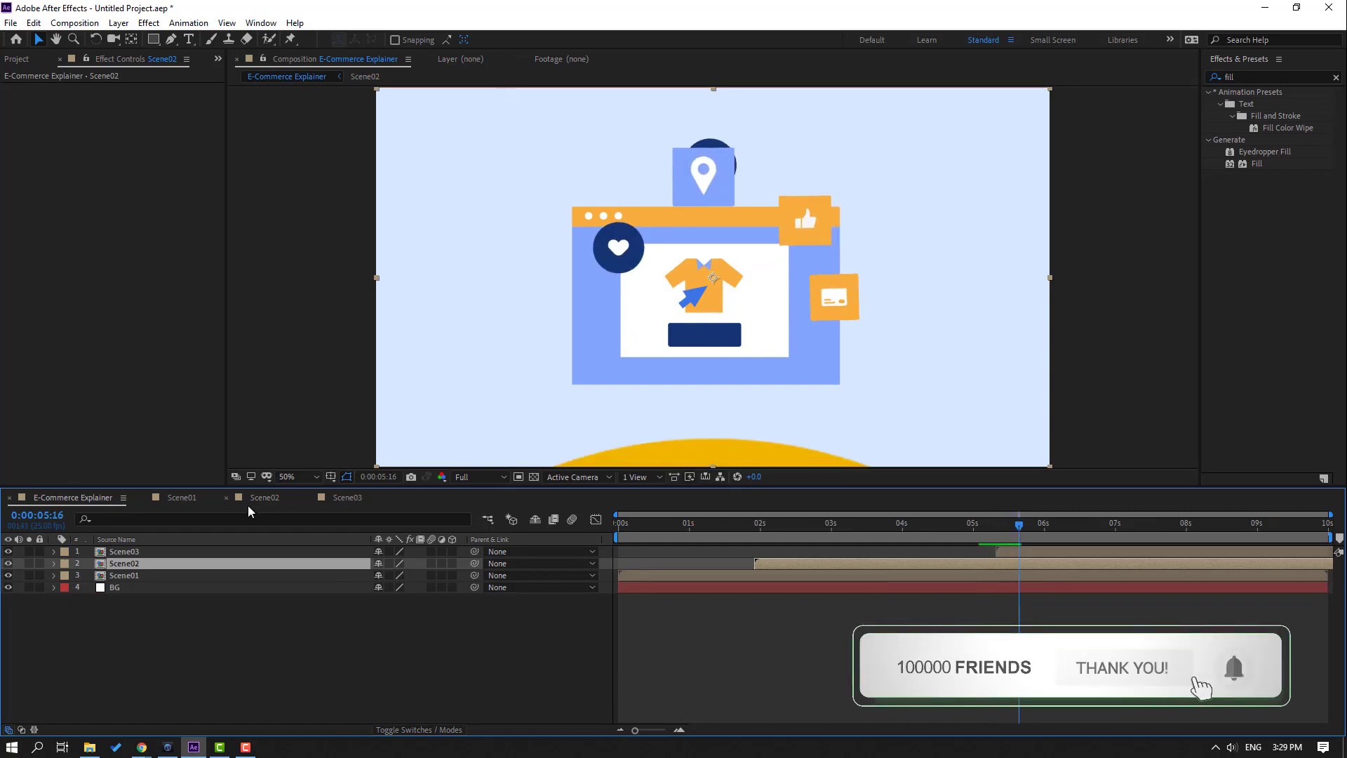
{"action": "double_click", "coordinate": [265, 563]}
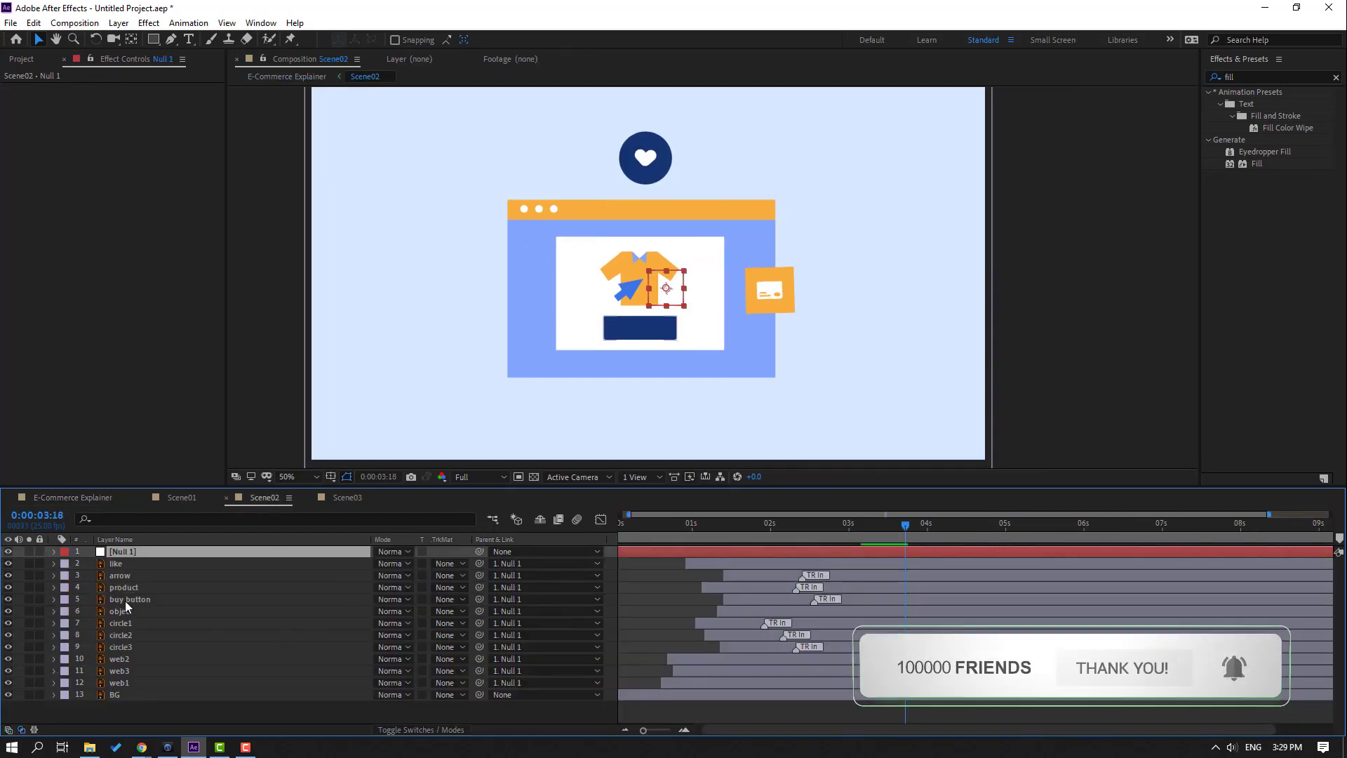
{"action": "key", "text": "p"}
{"action": "left_click", "coordinate": [89, 563]}
{"action": "key", "text": "space"}
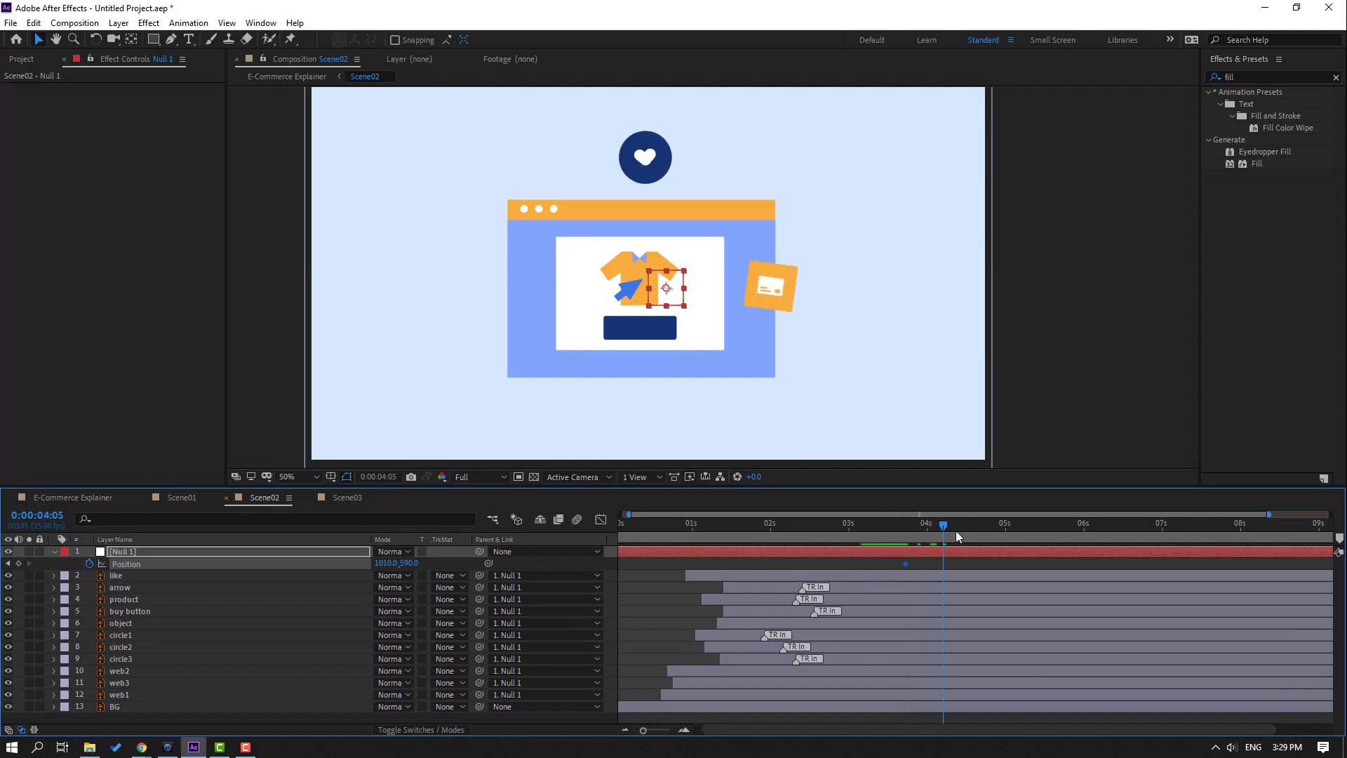
- Keyframe the null's Position at 1010, -353 above the frame at 0:00:04:13, and compare the timing with the main composition
{"action": "key", "text": "comma"}
{"action": "left_click_drag", "start_coordinate": [412, 566], "coordinate": [66, 623]}
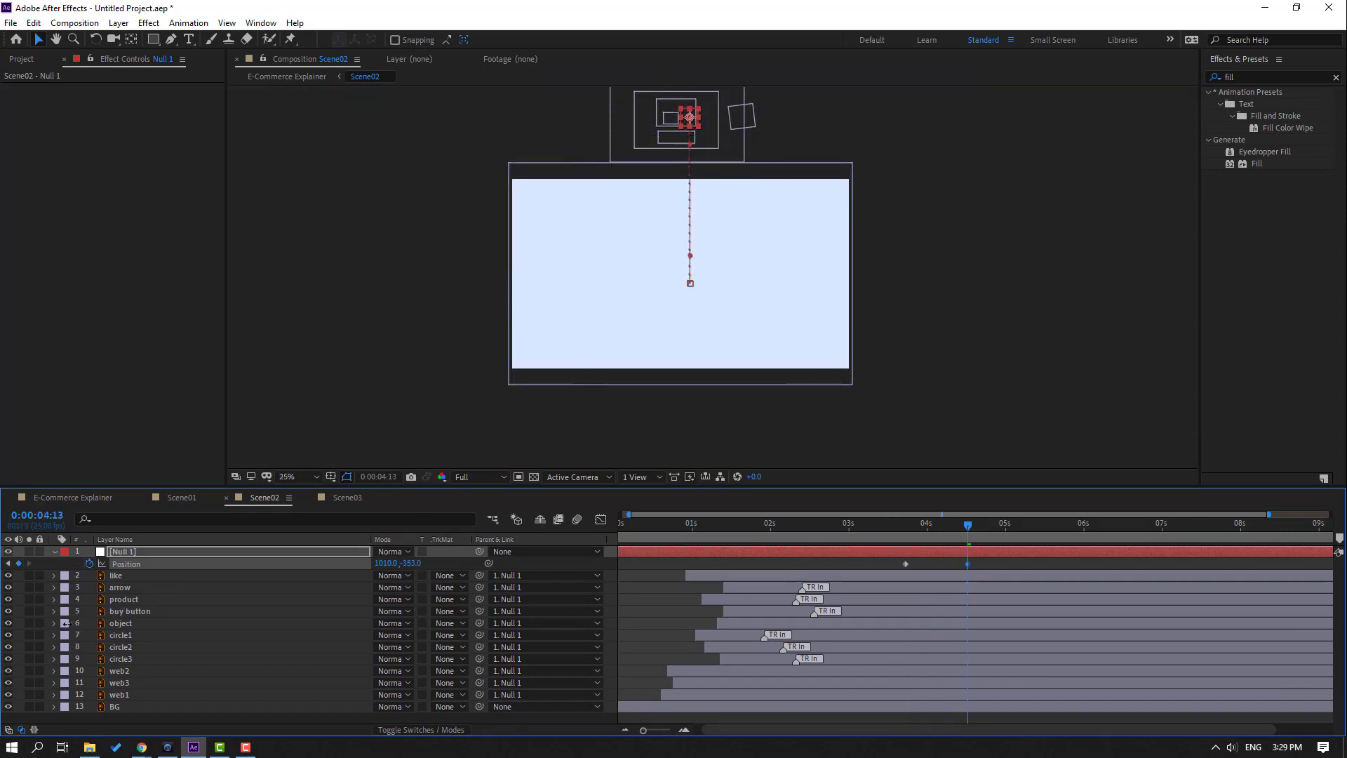
{"action": "left_click", "coordinate": [60, 496]}
{"action": "left_click_drag", "start_coordinate": [997, 527], "coordinate": [905, 563]}
{"action": "left_click", "coordinate": [270, 496]}
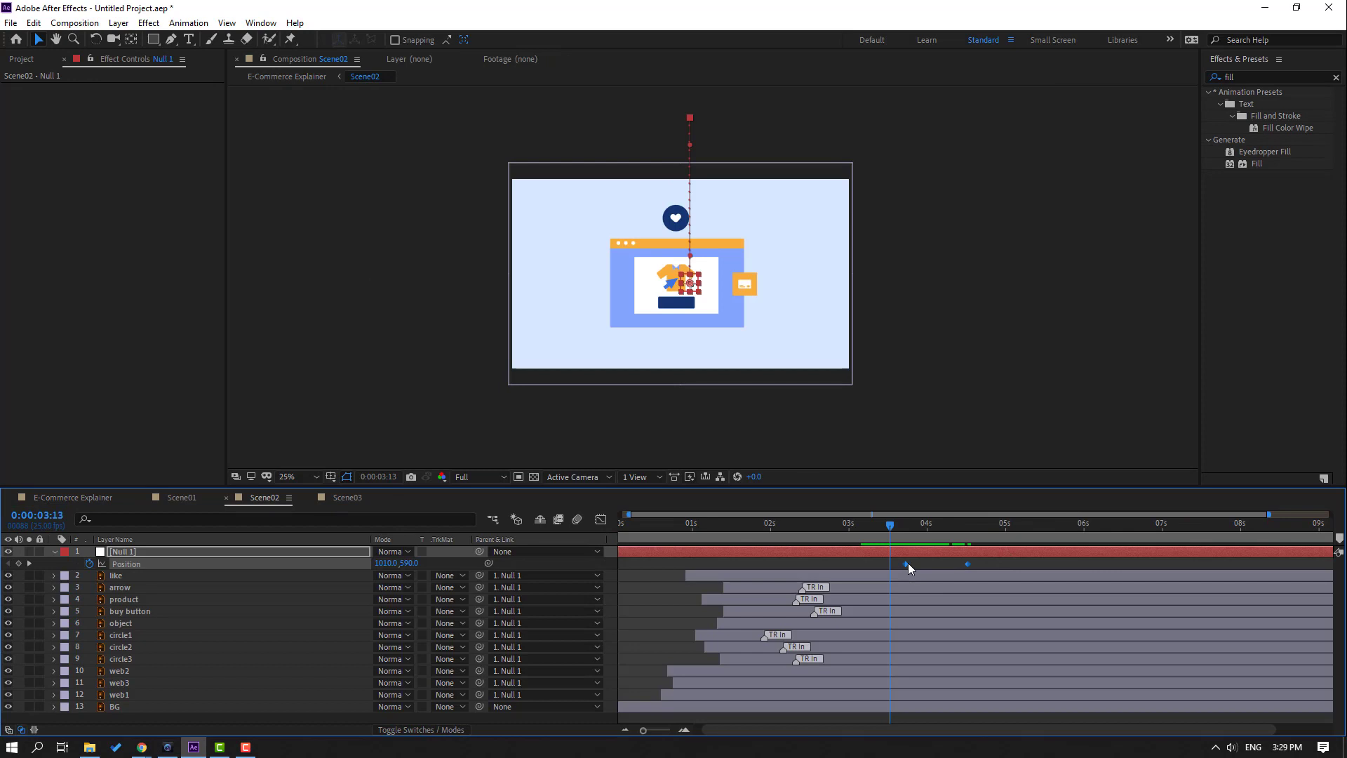
- Apply Easy Ease to the null's two Position keyframes and lengthen the first keyframe's outgoing influence for a slower start
{"action": "right_click", "coordinate": [908, 563]}
{"action": "mouse_move", "coordinate": [954, 546]}
{"action": "left_click", "coordinate": [1066, 597]}
{"action": "left_click", "coordinate": [601, 522]}
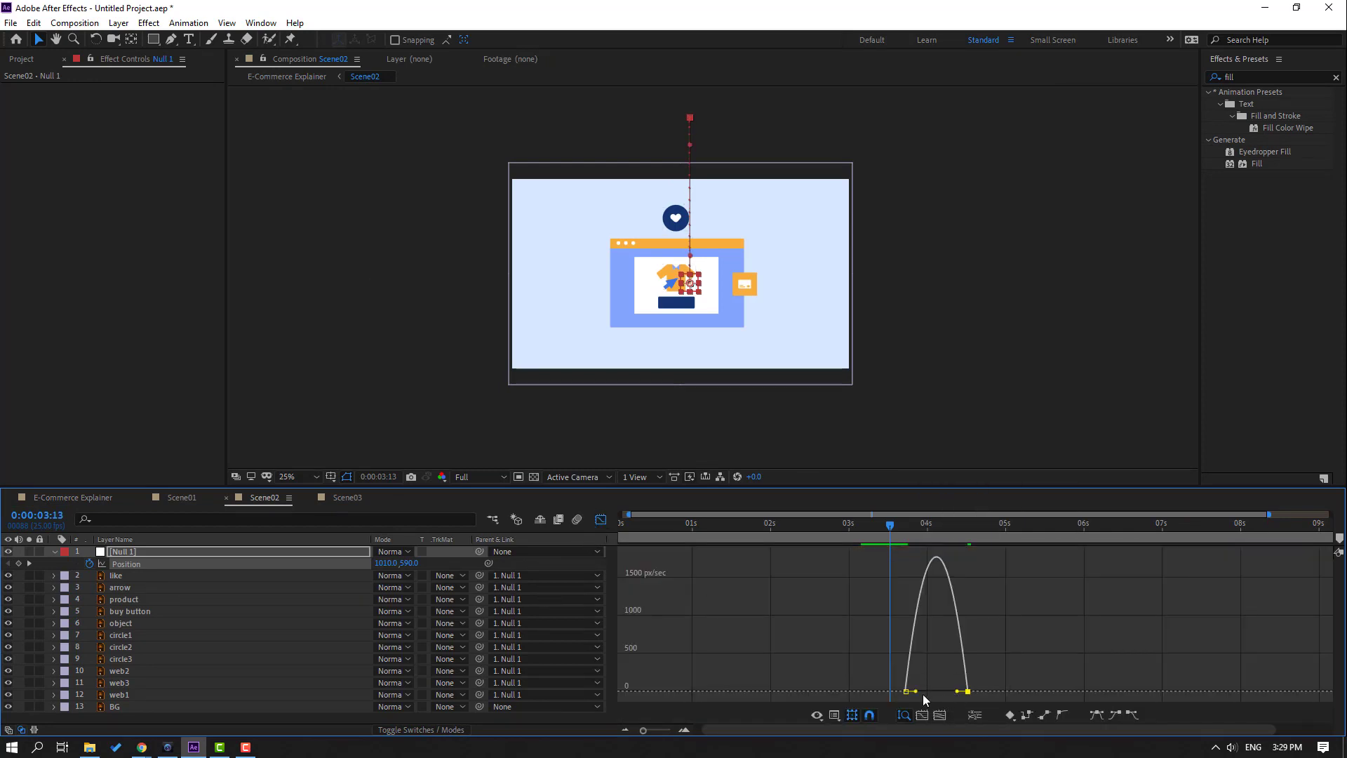
{"action": "left_click_drag", "start_coordinate": [917, 691], "coordinate": [928, 691]}
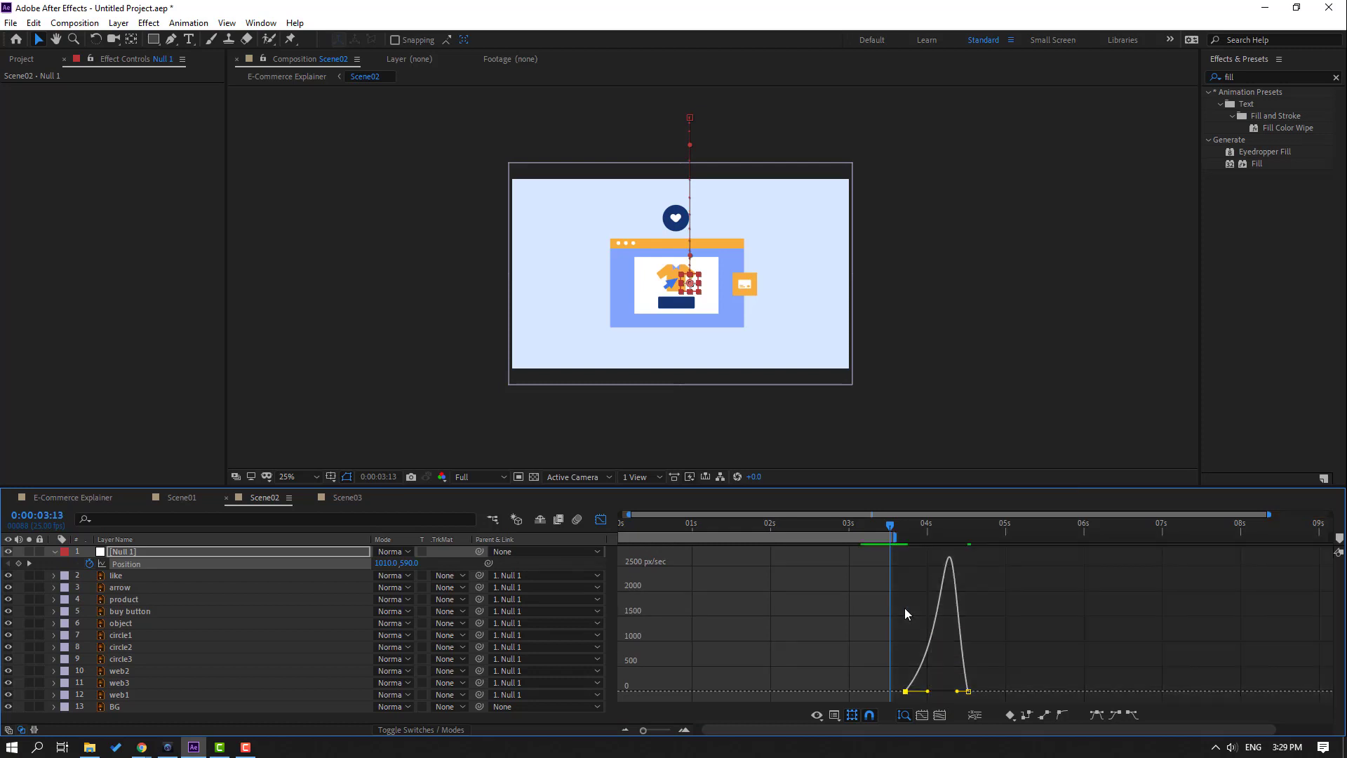
- Set Scene02's work area from 0:00:03:13 to just past six seconds and preview the null's exit movement
{"action": "key", "text": "b"}
{"action": "left_click_drag", "start_coordinate": [896, 537], "coordinate": [1109, 537]}
{"action": "key", "text": "space"}
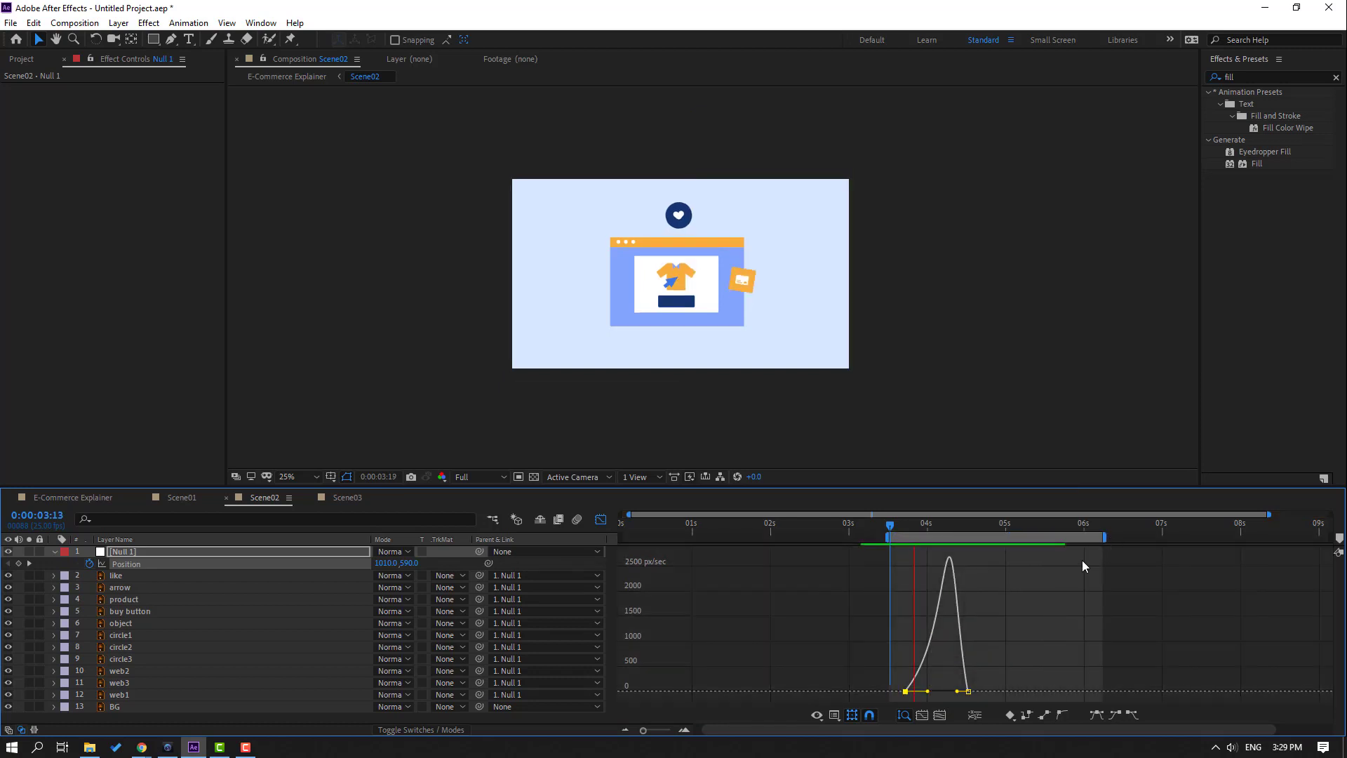
- Preview the transition from Scene02 to Scene03 in the main composition, starting the work area near 0:00:04:24
{"action": "left_click", "coordinate": [87, 496]}
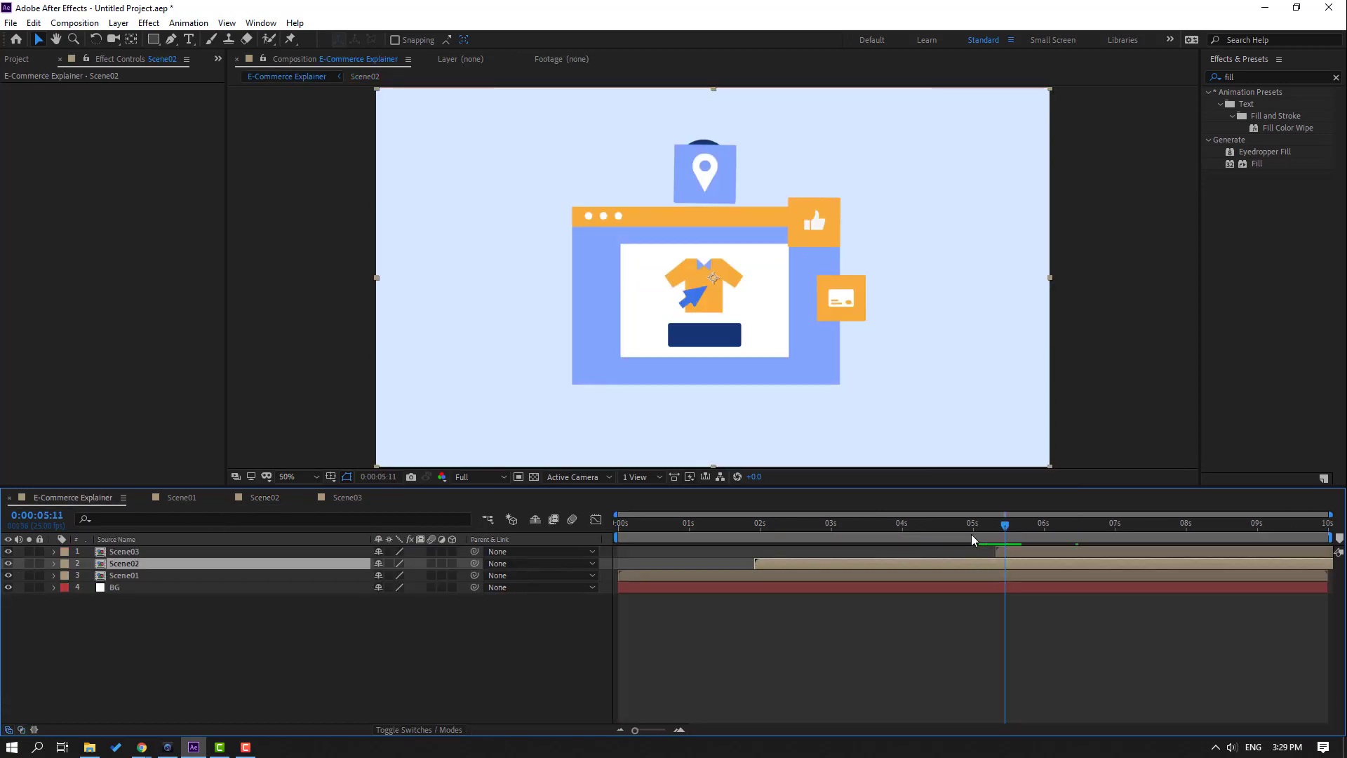
{"action": "left_click", "coordinate": [971, 527]}
{"action": "key", "text": "space"}
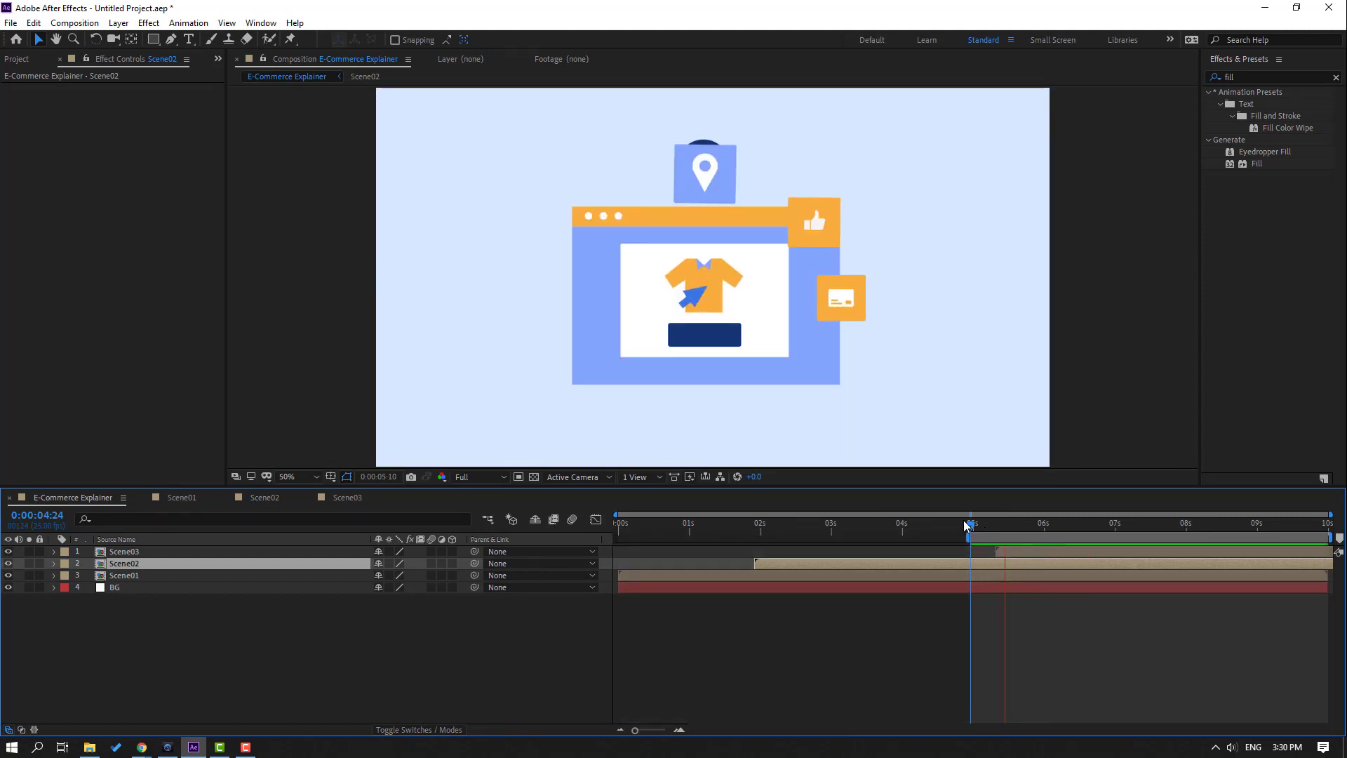
{"action": "left_click", "coordinate": [959, 526]}
{"action": "left_click_drag", "start_coordinate": [948, 529], "coordinate": [1056, 528]}
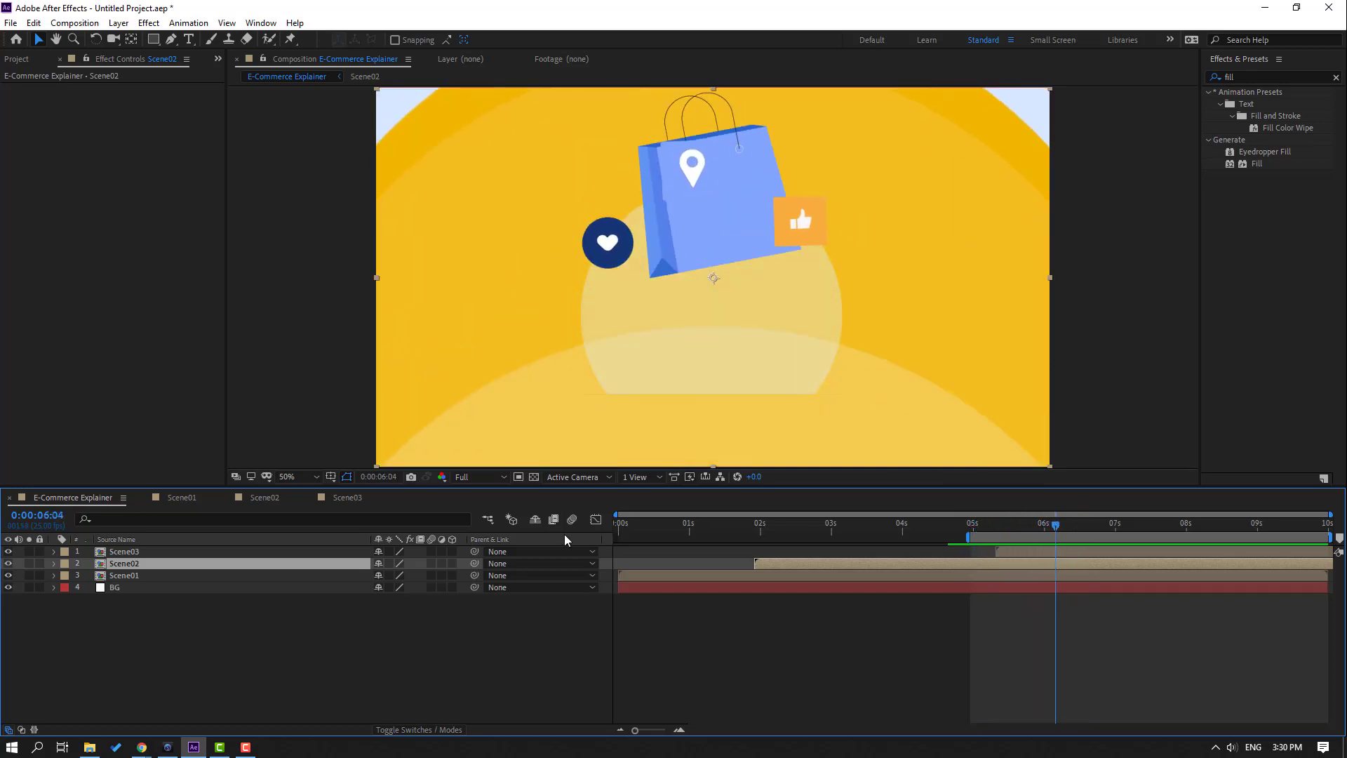
{"action": "key", "text": "space"}
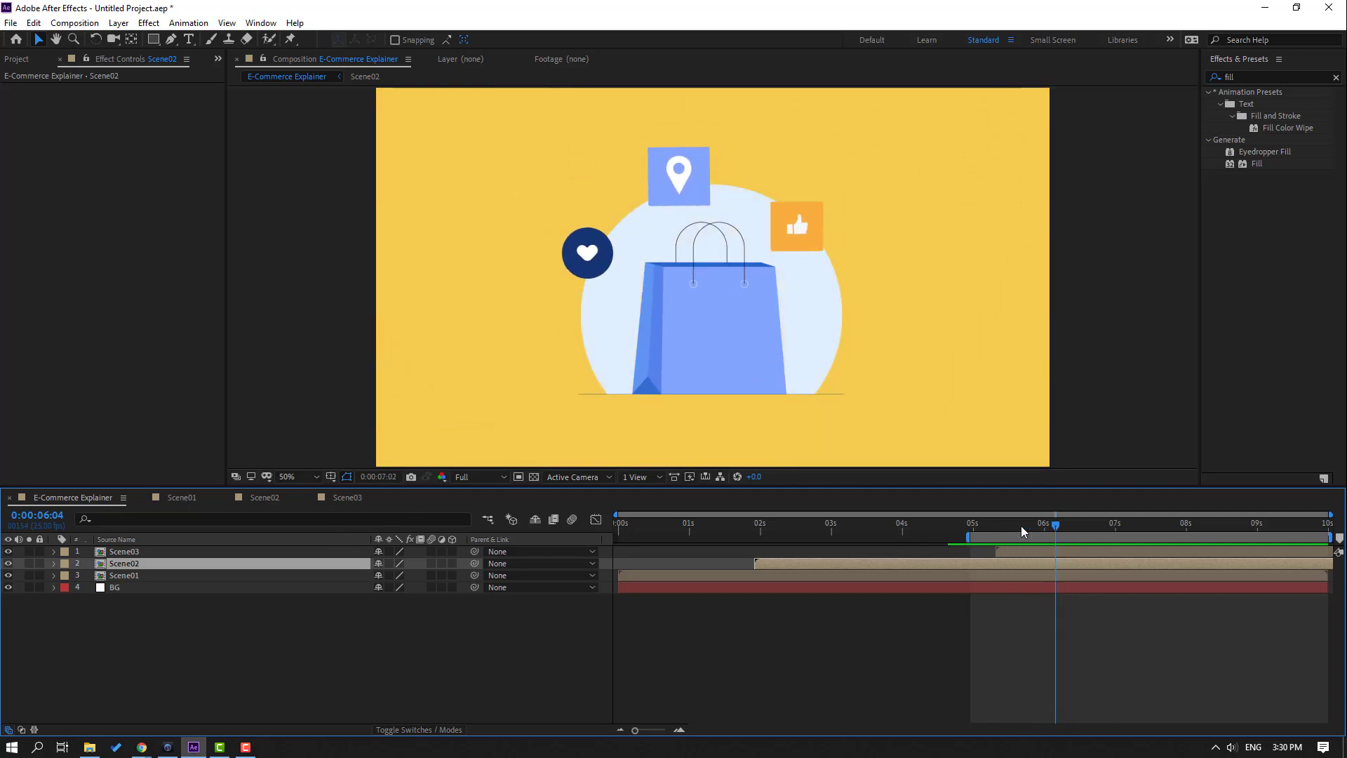
- In Scene03, keyframe the Opacity of heart, pin and like at 0% at 0:00:00:11 and 100% at 0:00:01:03
{"action": "left_click", "coordinate": [348, 497]}
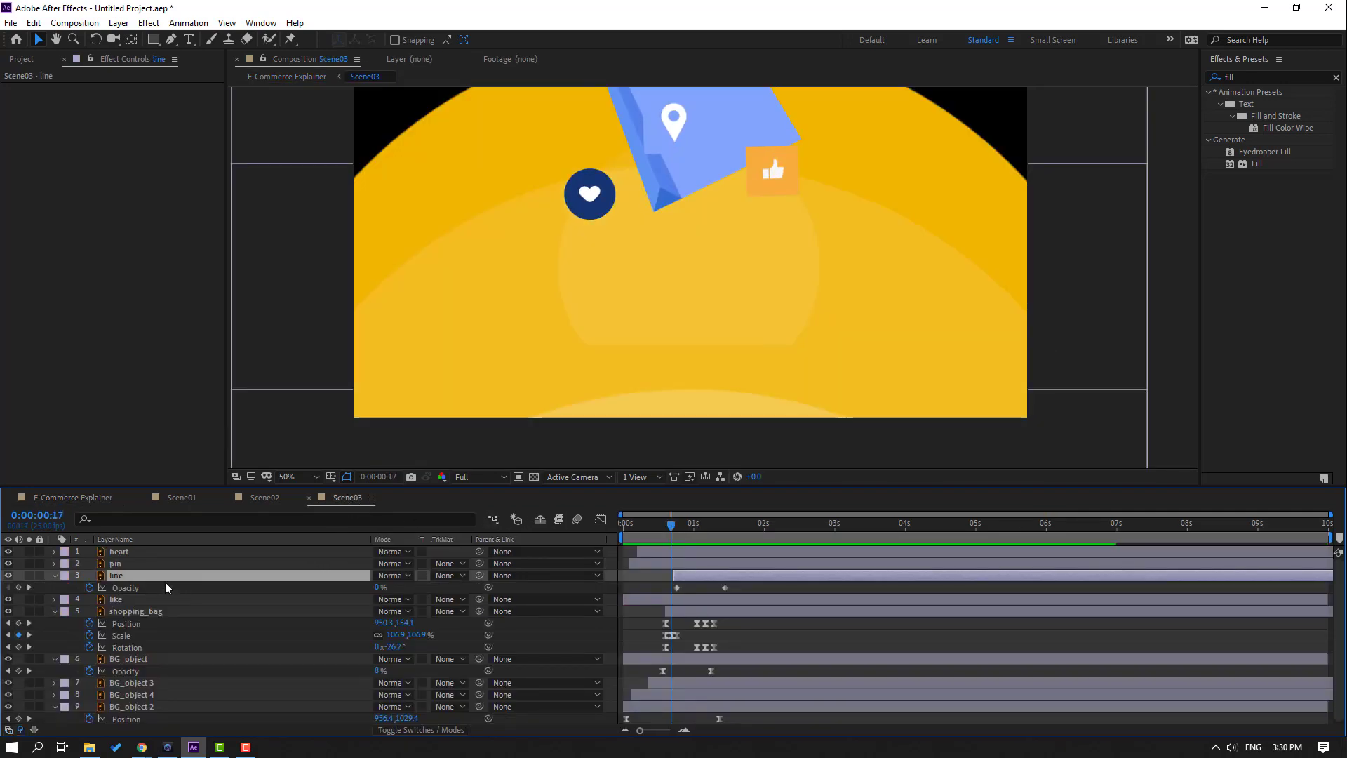
{"action": "key", "text": "comma"}
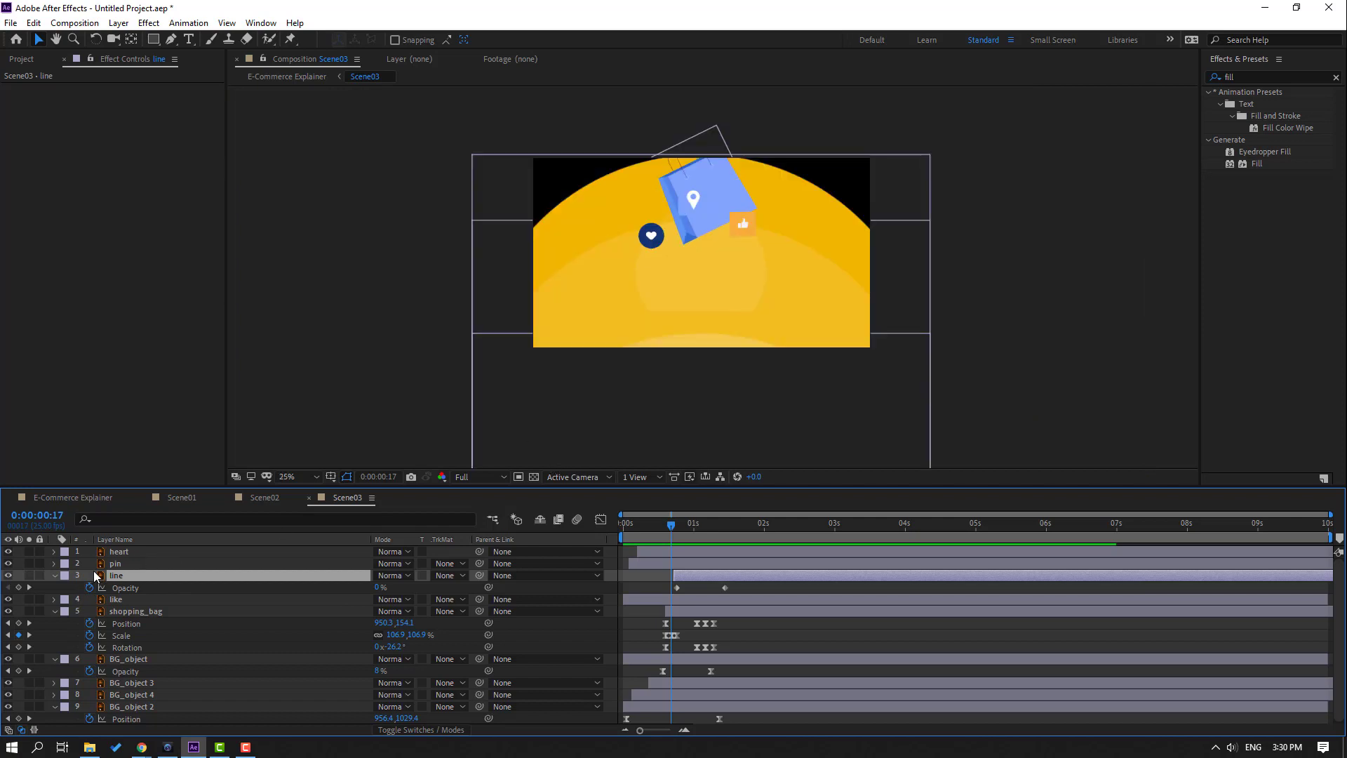
{"action": "left_click", "coordinate": [138, 552]}
{"action": "left_click", "coordinate": [154, 564], "text": "ctrl"}
{"action": "left_click", "coordinate": [123, 600], "text": "ctrl"}
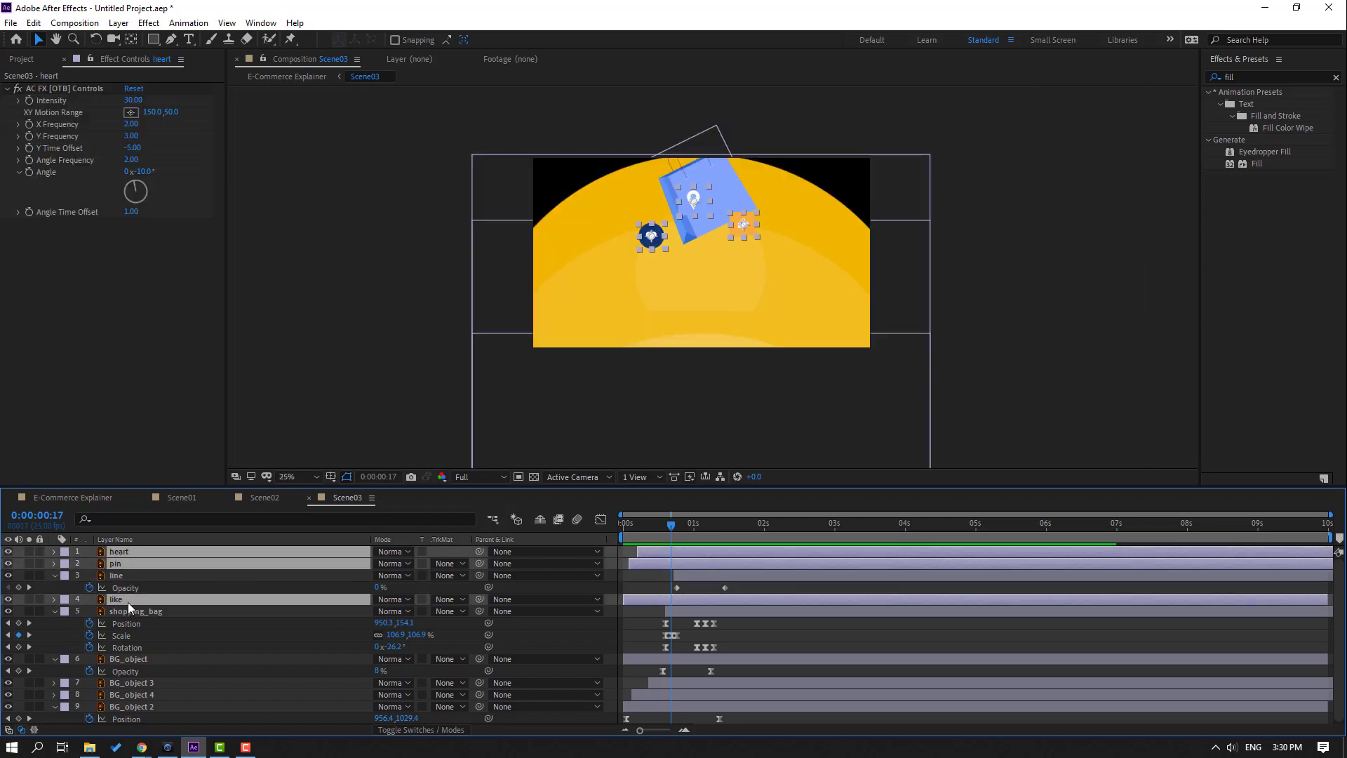
{"action": "mouse_move", "coordinate": [671, 525]}
{"action": "left_mouse_down"}
{"action": "mouse_move", "coordinate": [621, 533]}
{"action": "mouse_move", "coordinate": [652, 533]}
{"action": "left_mouse_up"}
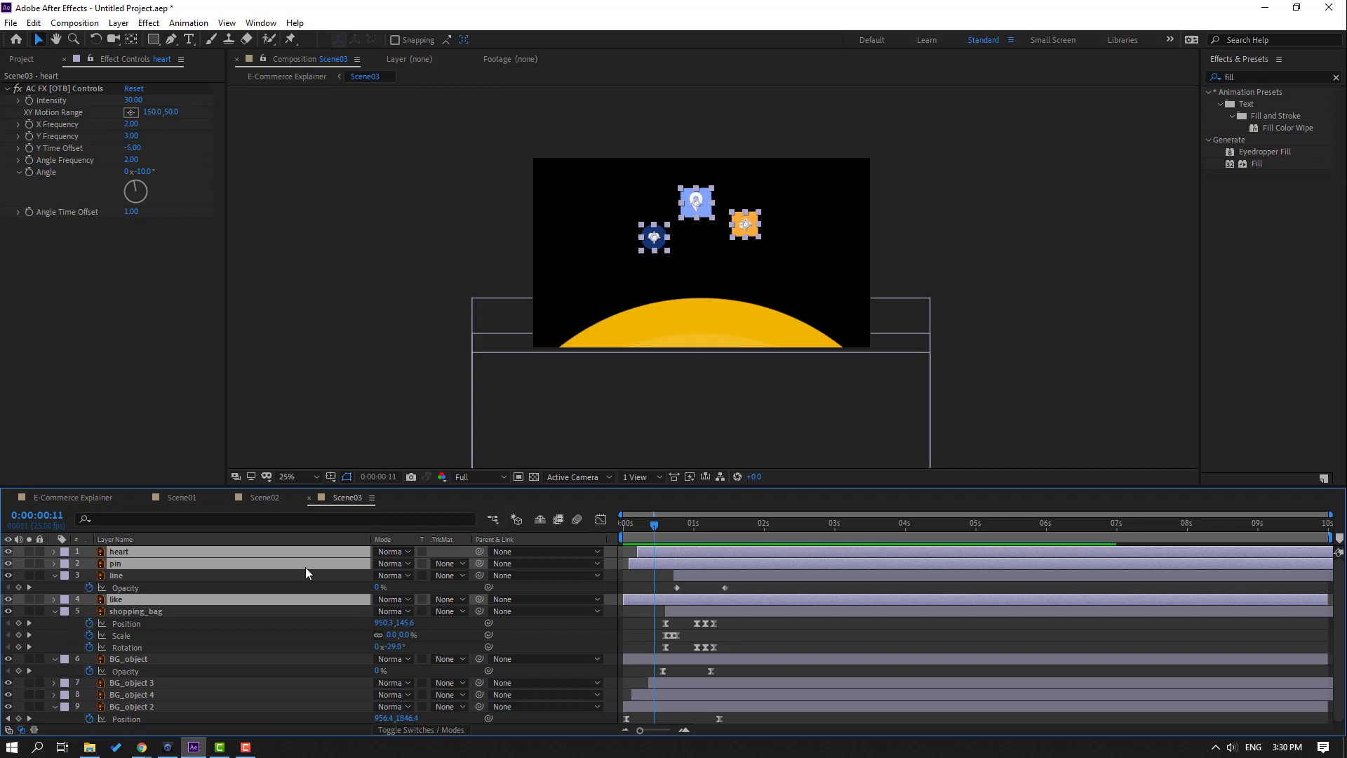
{"action": "key", "text": "t"}
{"action": "left_click", "coordinate": [381, 564]}
{"action": "type", "text": "0"}
{"action": "key", "text": "Return"}
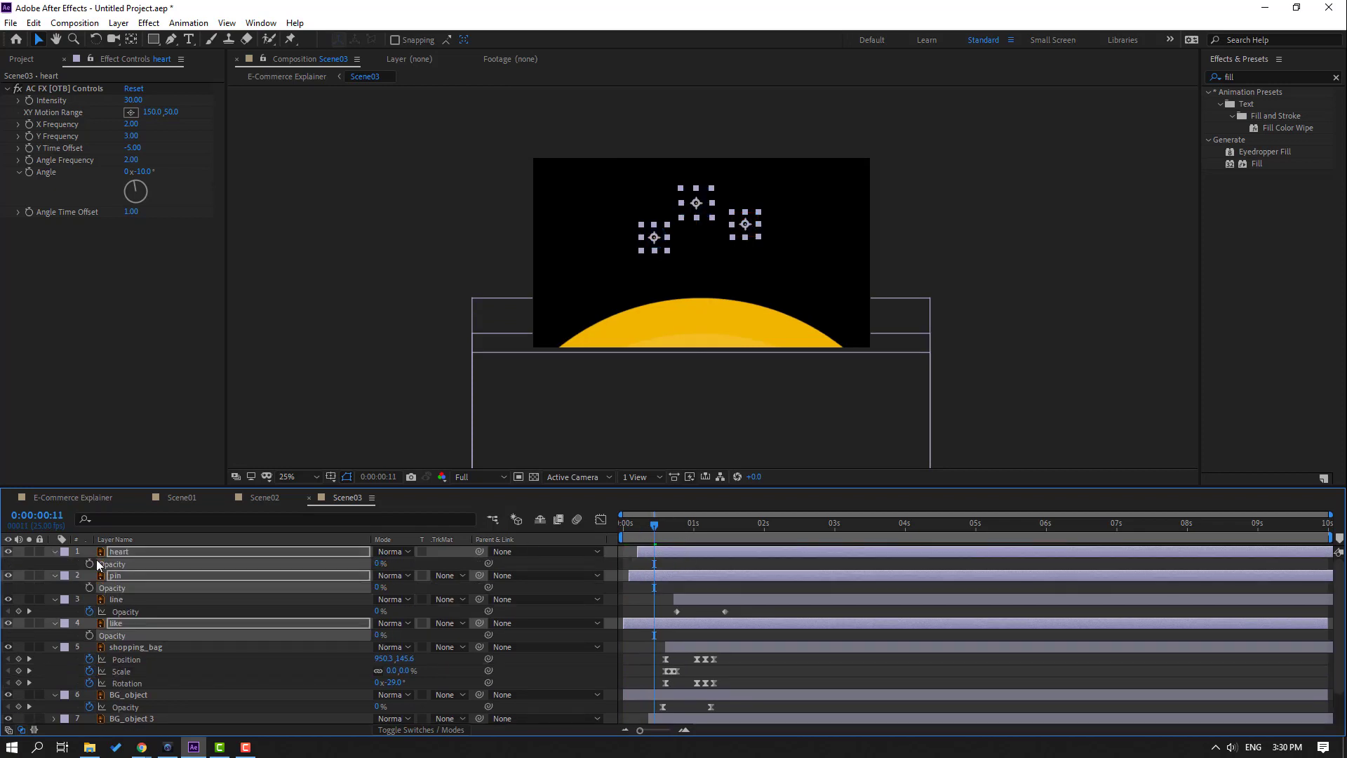
{"action": "left_click_drag", "start_coordinate": [661, 533], "coordinate": [701, 528]}
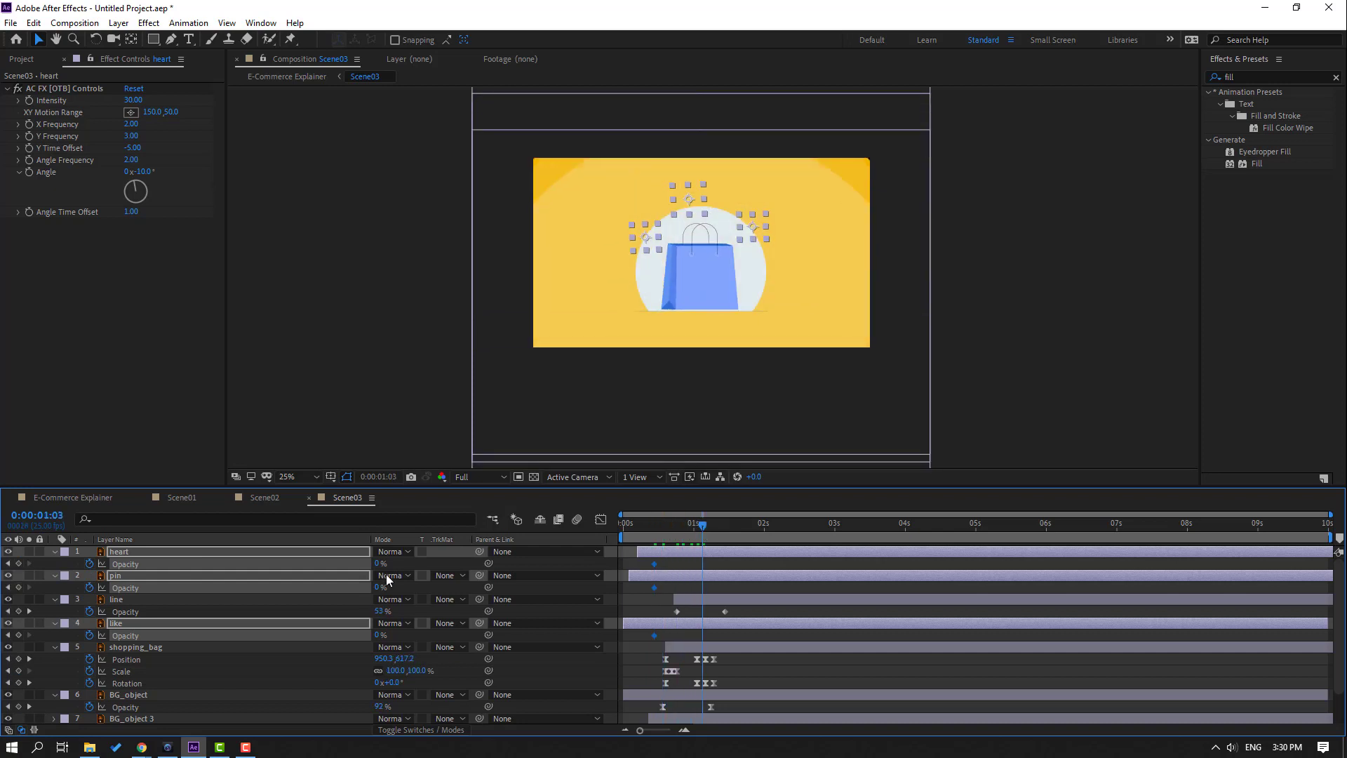
{"action": "left_click_drag", "start_coordinate": [378, 564], "coordinate": [491, 565]}
- Align the Opacity keyframes of heart, pin and like with their layer starts, and stagger the layers in time
{"action": "left_click", "coordinate": [712, 569]}
{"action": "left_click_drag", "start_coordinate": [714, 558], "coordinate": [639, 565]}
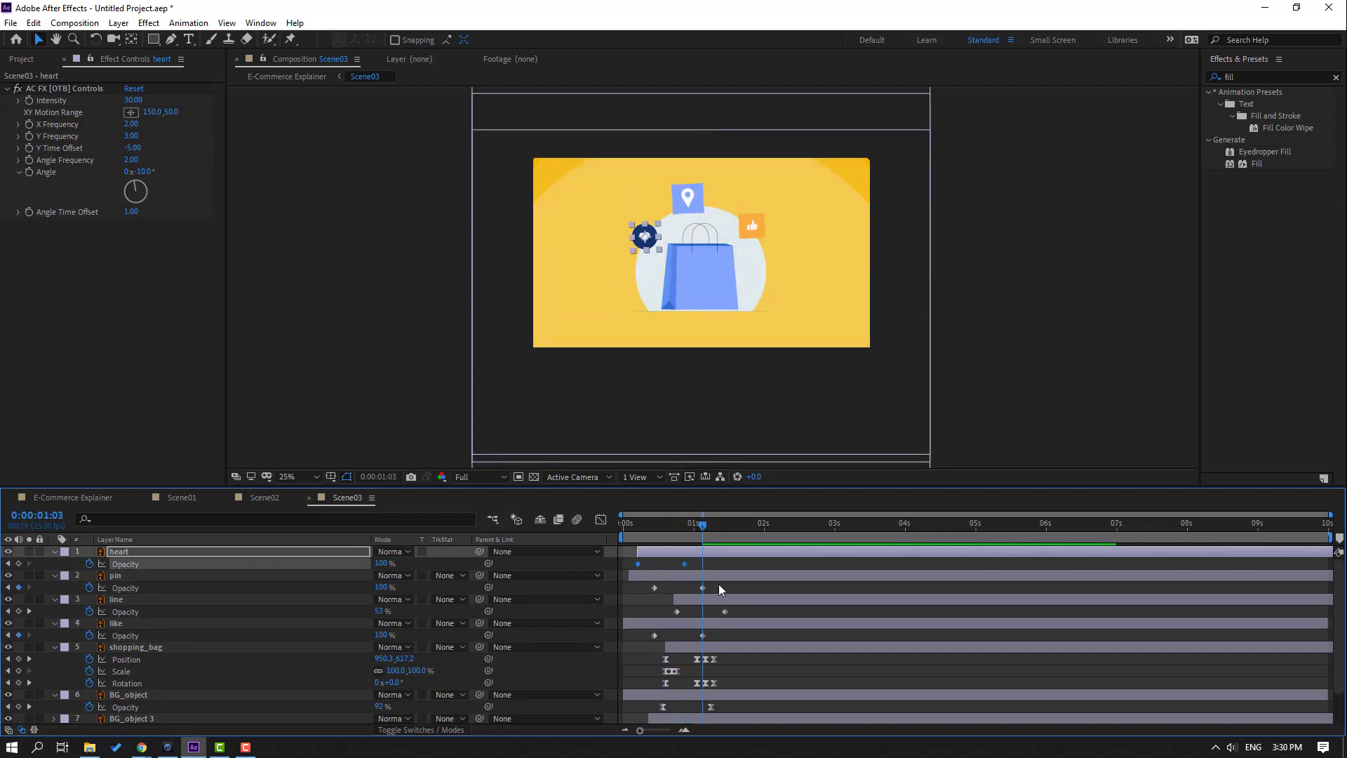
{"action": "left_click_drag", "start_coordinate": [719, 585], "coordinate": [657, 589]}
{"action": "left_click", "coordinate": [702, 635]}
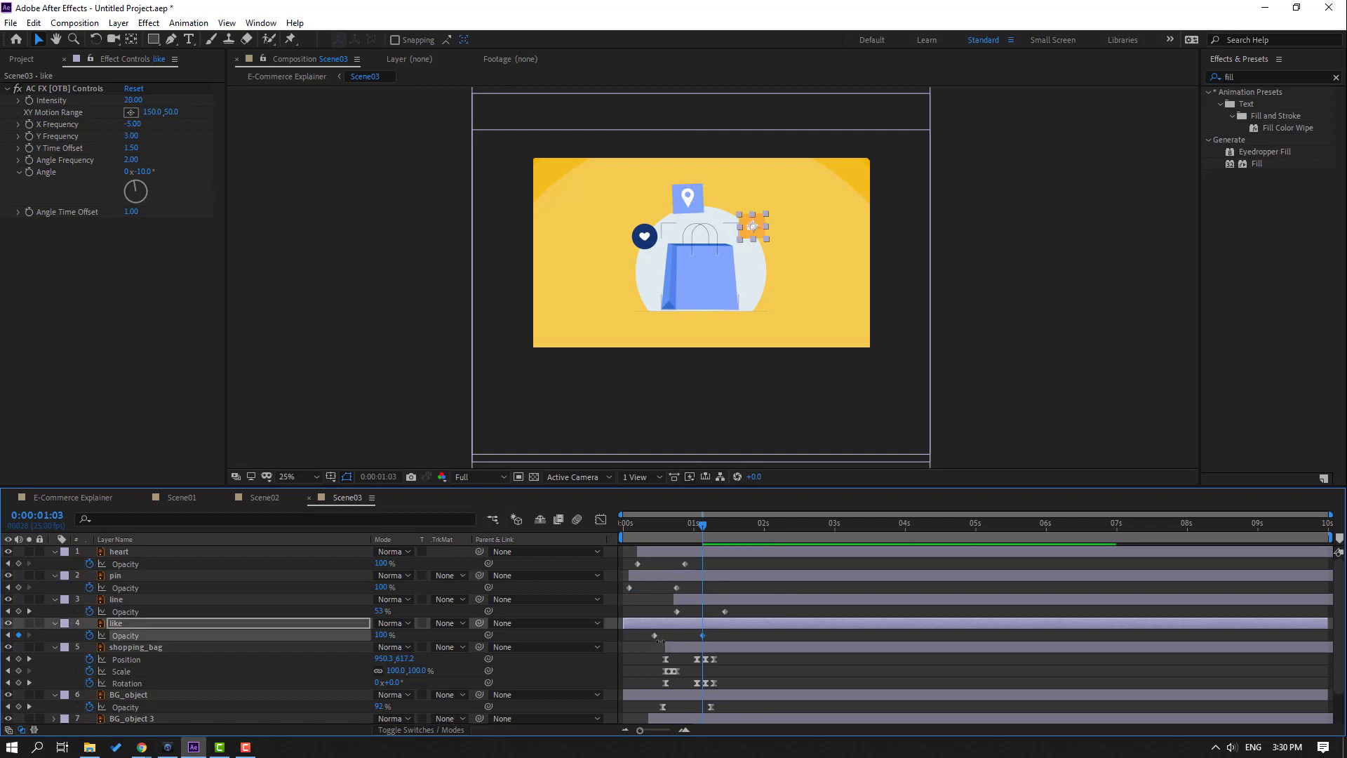
{"action": "mouse_move", "coordinate": [656, 636]}
{"action": "left_mouse_down"}
{"action": "mouse_move", "coordinate": [629, 635]}
{"action": "mouse_move", "coordinate": [649, 625]}
{"action": "left_mouse_up"}
{"action": "left_click_drag", "start_coordinate": [662, 576], "coordinate": [716, 550]}
{"action": "key", "text": "space"}
- Preview the icons' fade-in during the transition in the main composition
{"action": "left_click", "coordinate": [58, 500]}
{"action": "key", "text": "space"}
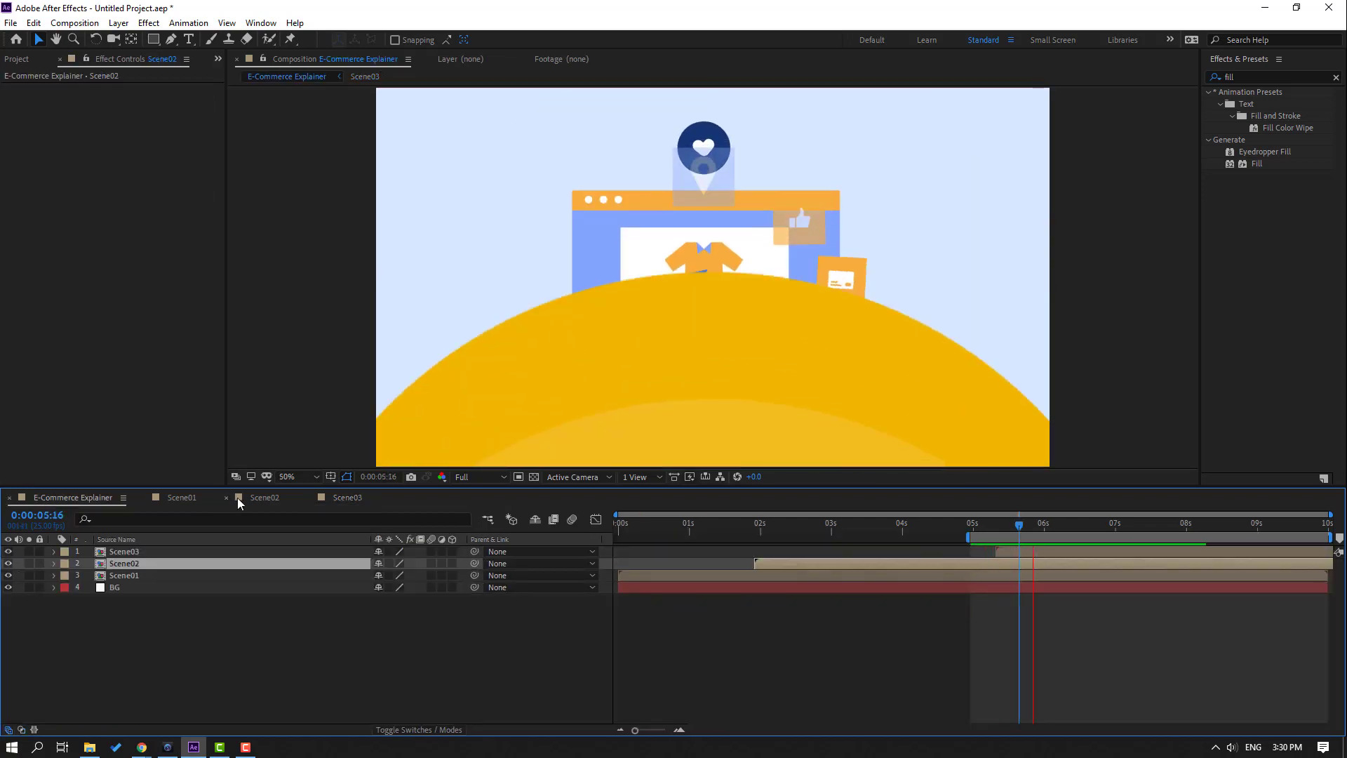
{"action": "key", "text": "space"}
{"action": "key", "text": "space"}
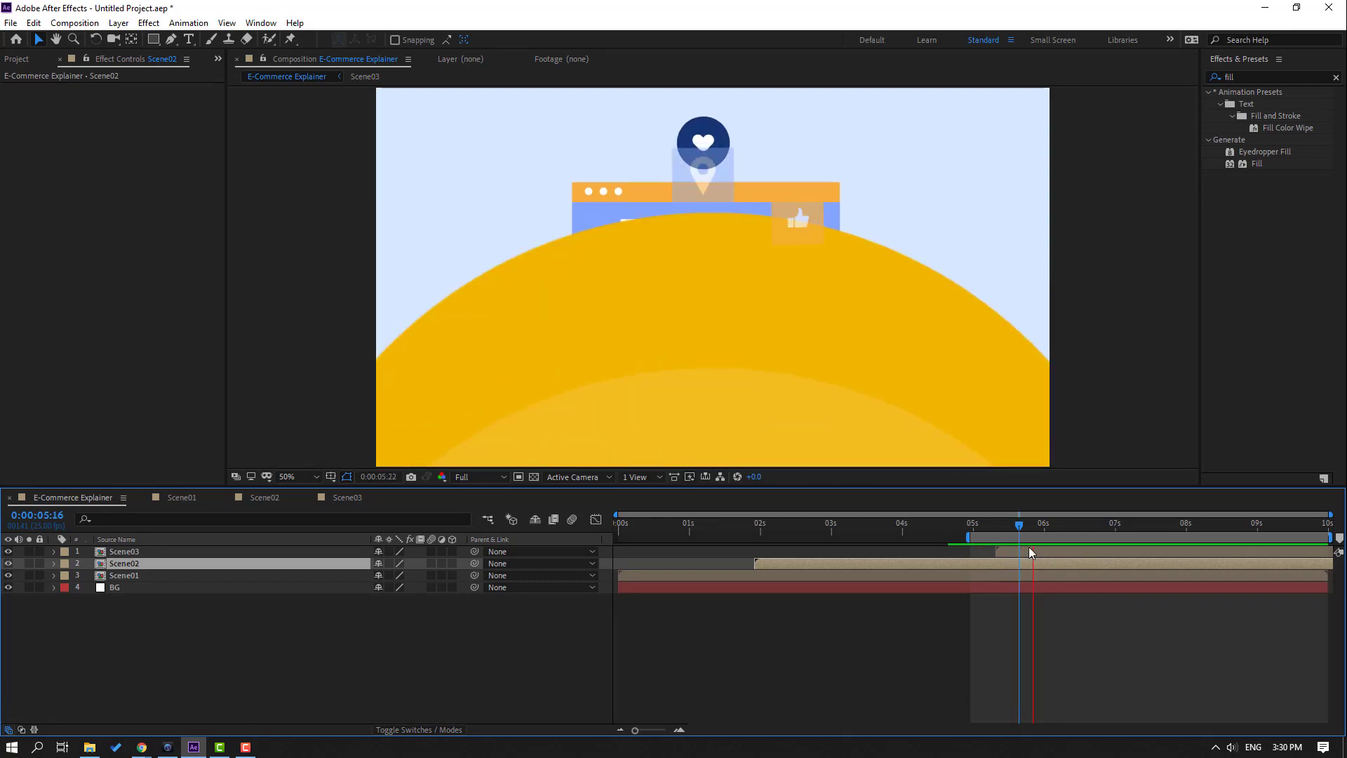
{"action": "key", "text": "space"}
- Shift heart, pin and like later together in Scene03 so like starts just before one second, and review the main composition
{"action": "left_click", "coordinate": [335, 500]}
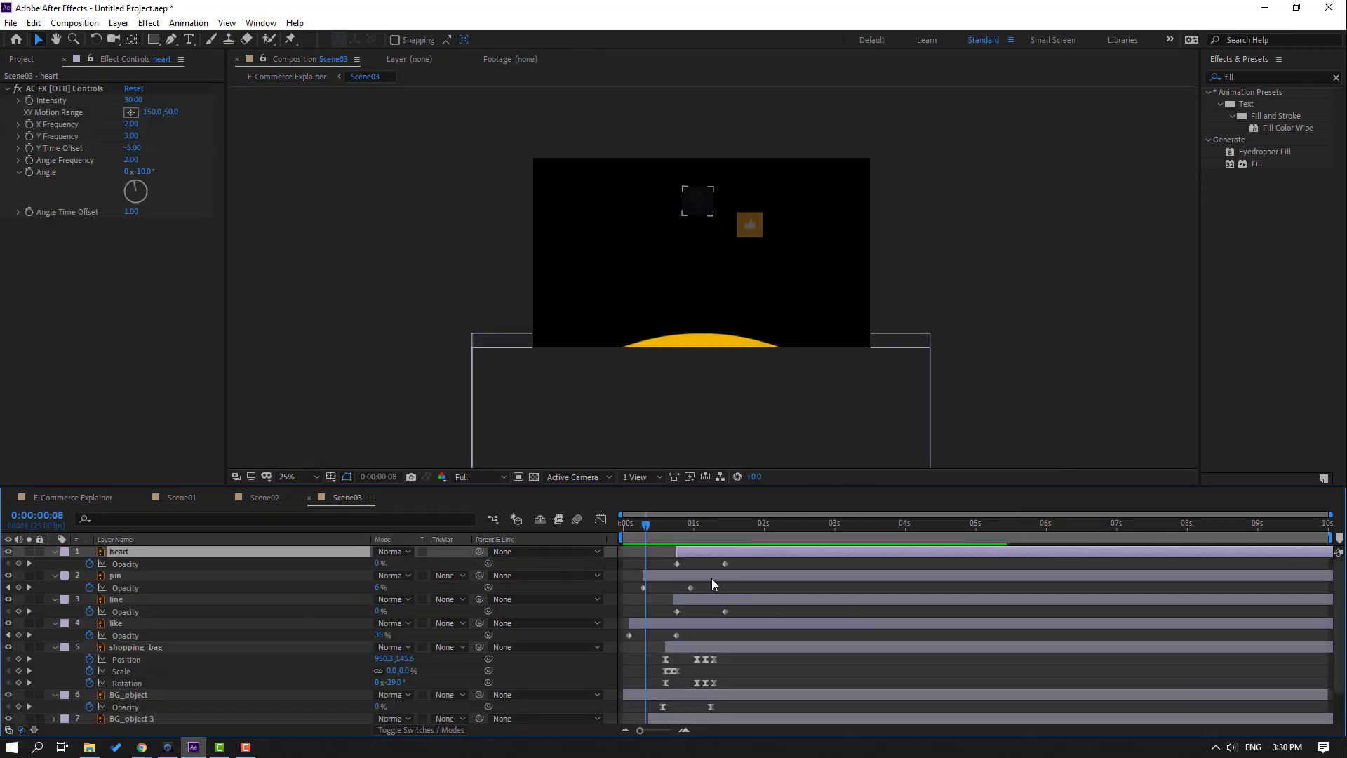
{"action": "left_click", "coordinate": [131, 576], "text": "ctrl"}
{"action": "left_click", "coordinate": [122, 623], "text": "ctrl"}
{"action": "left_click_drag", "start_coordinate": [764, 577], "coordinate": [794, 575]}
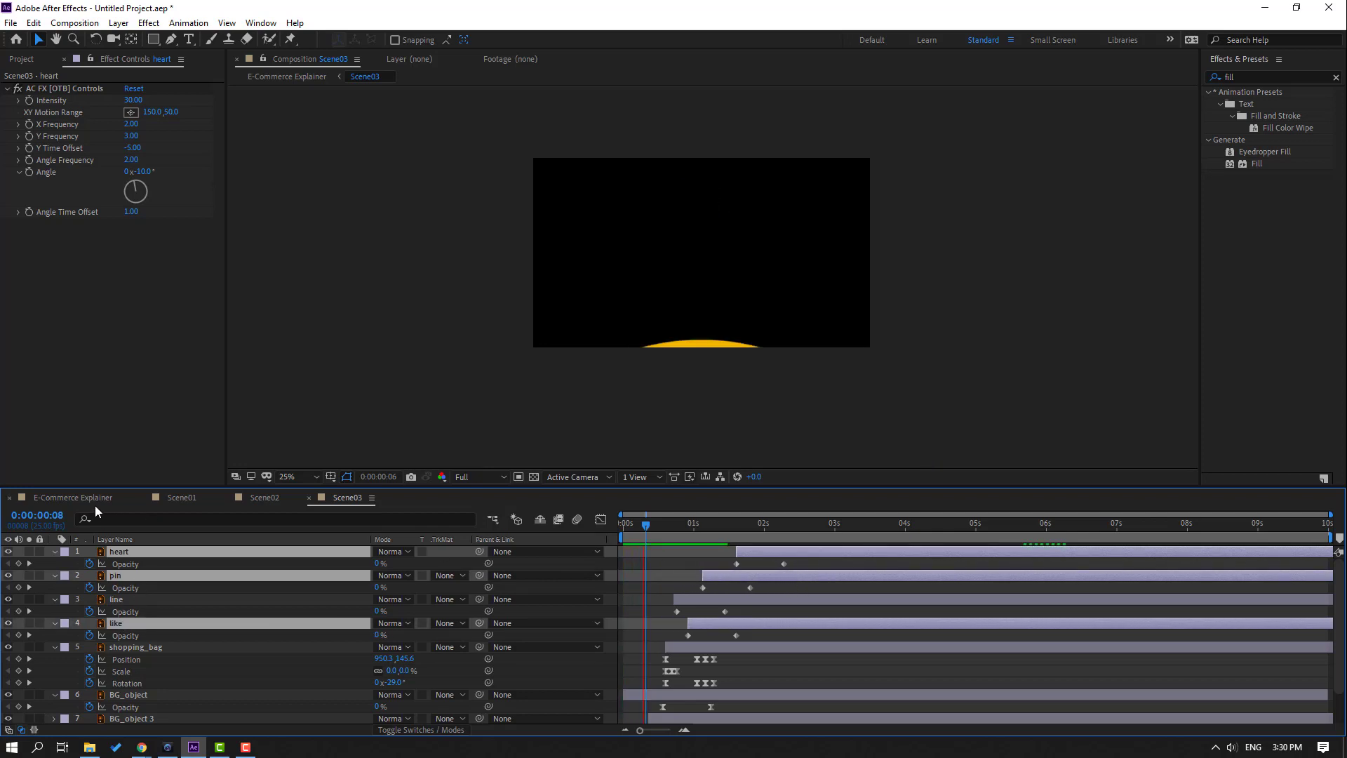
{"action": "left_click", "coordinate": [95, 499]}
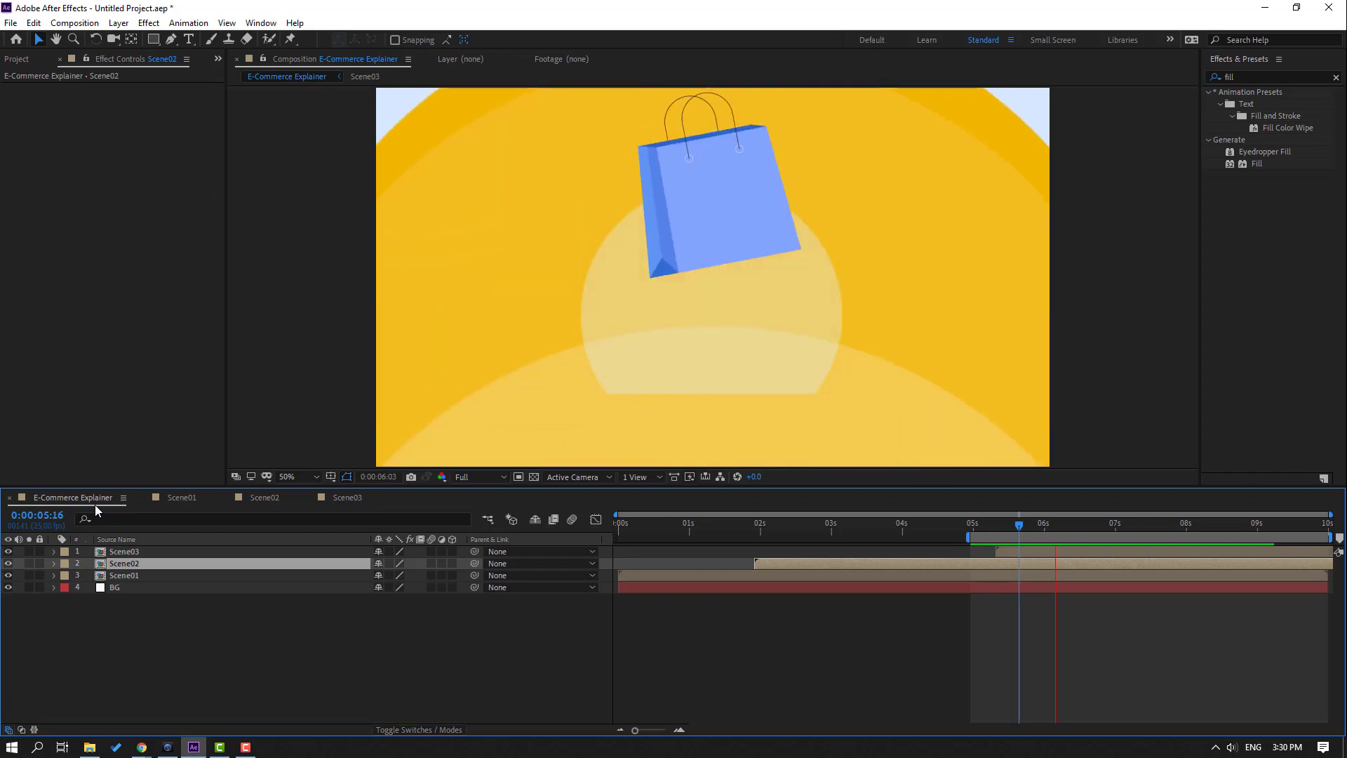